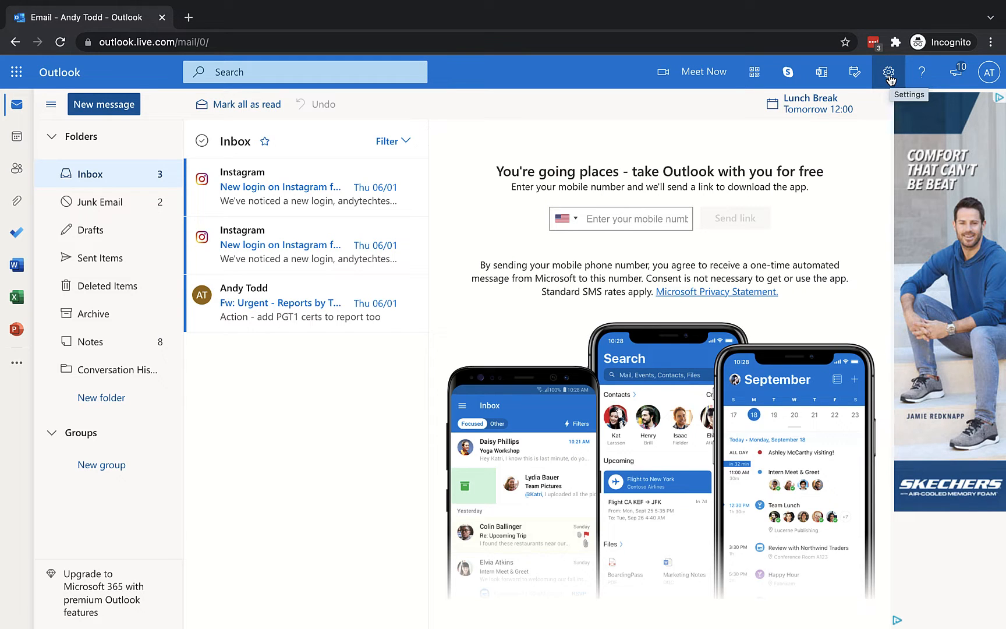
Step: Search the settings for 'sig' and go to the Email signature page under Compose and reply
{"action": "left_click", "coordinate": [890, 73]}
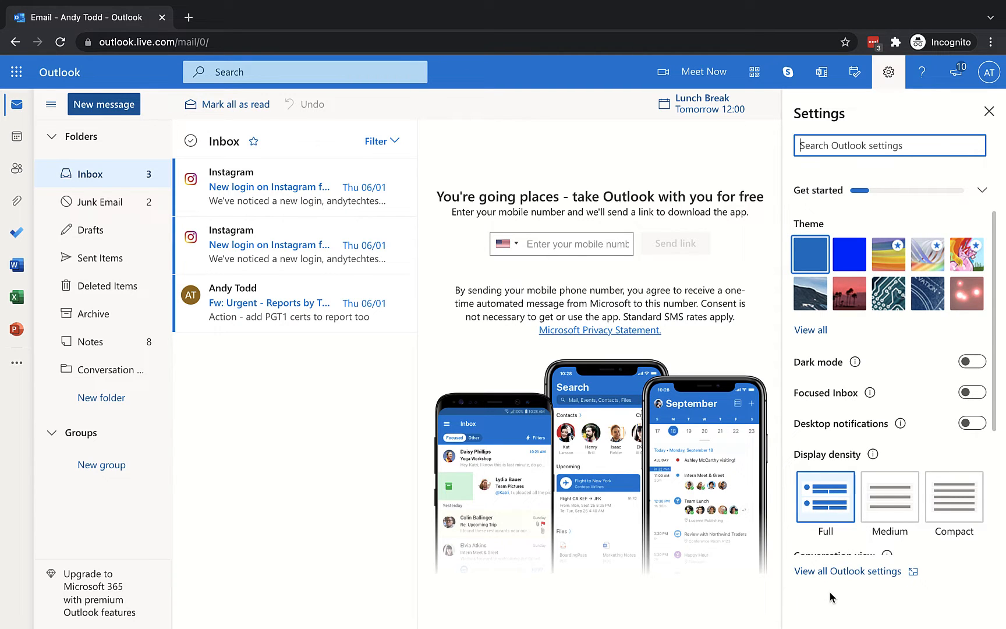
{"action": "left_click", "coordinate": [880, 146]}
{"action": "type", "text": "sig"}
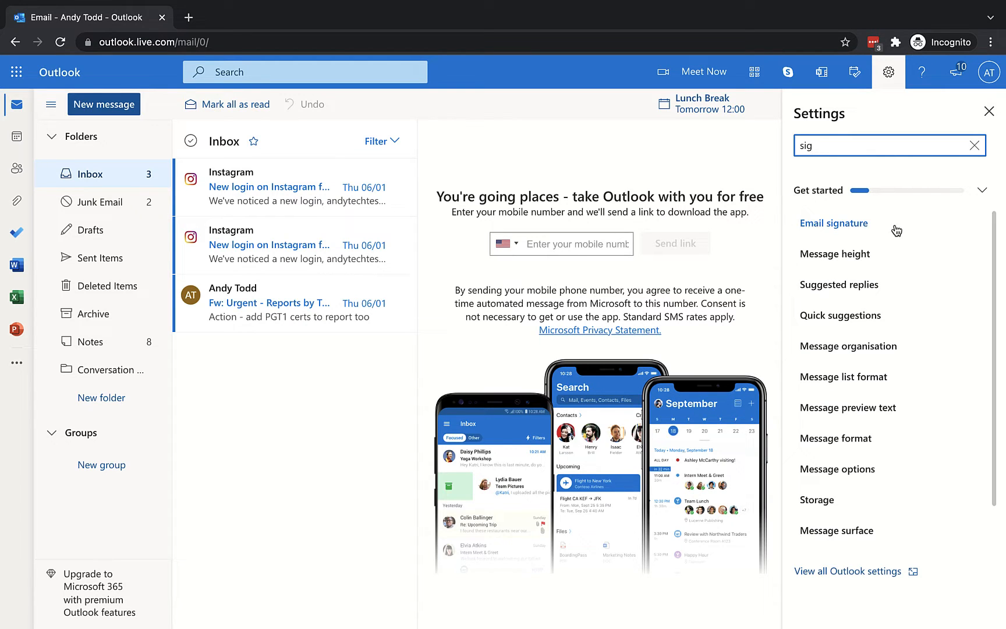
{"action": "left_click", "coordinate": [846, 224]}
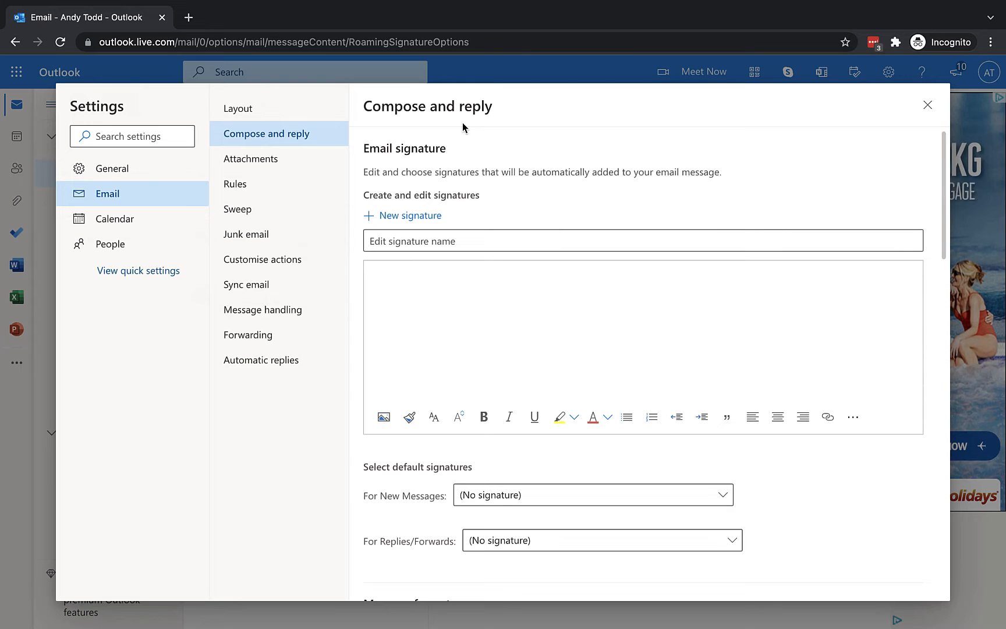
{"action": "left_click", "coordinate": [400, 217]}
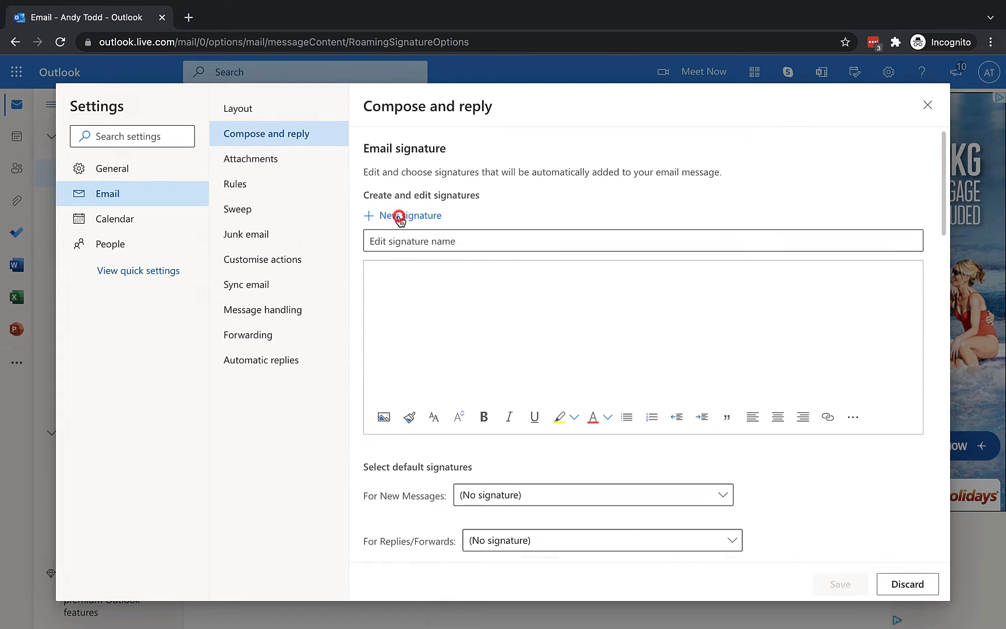
{"action": "left_click", "coordinate": [417, 241]}
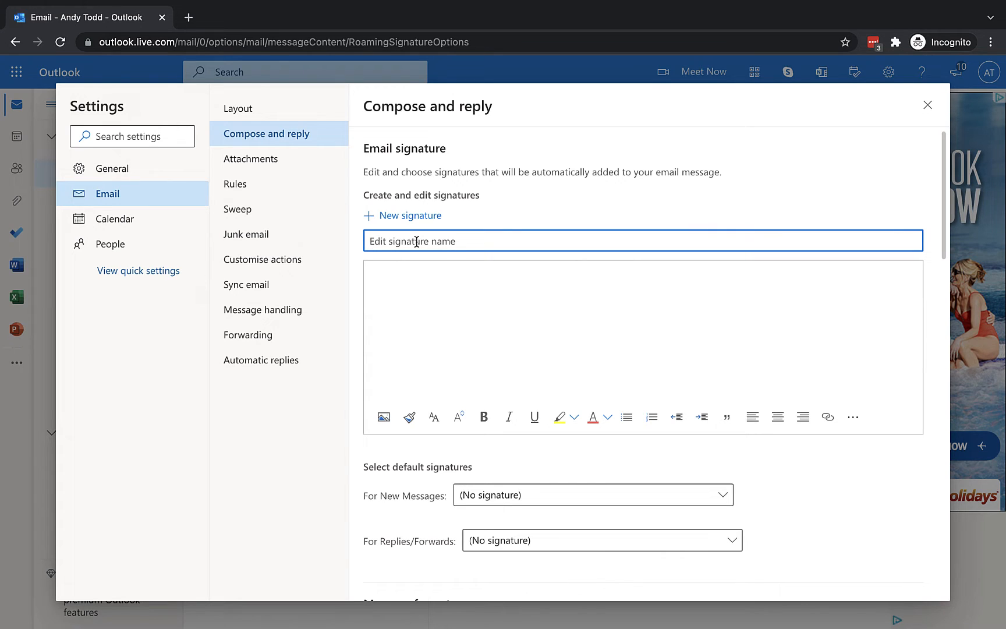
{"action": "type", "text": "Andy"}
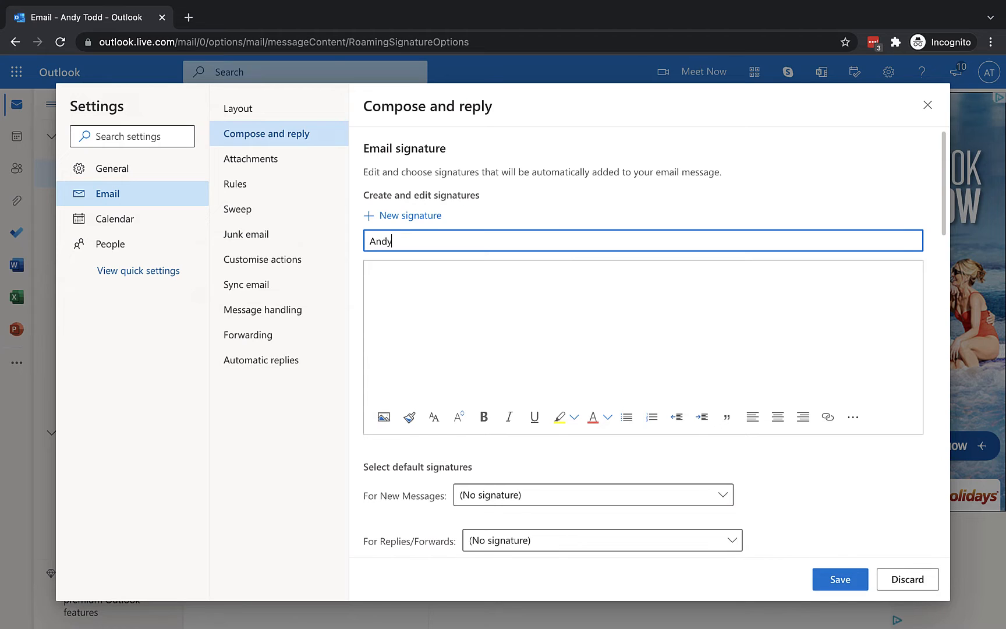
{"action": "type", "text": "'s E"}
{"action": "key", "text": "BackSpace"}
{"action": "key", "text": "BackSpace"}
{"action": "key", "text": "BackSpace"}
{"action": "key", "text": "BackSpace"}
{"action": "key", "text": "BackSpace"}
{"action": "type", "text": "ys tech tutorials"}
{"action": "left_click", "coordinate": [448, 275]}
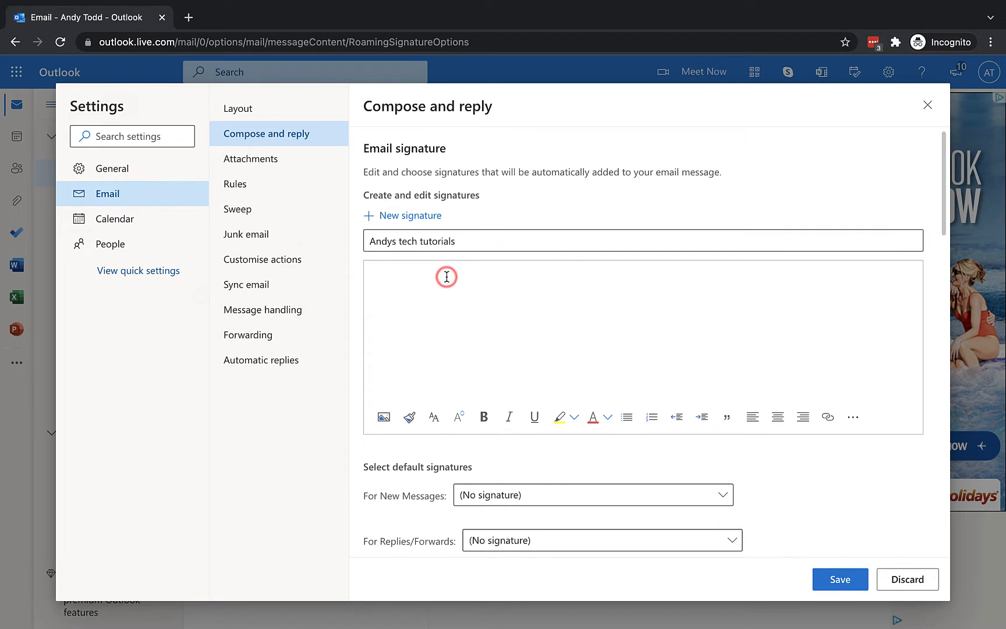
{"action": "type", "text": "Andy Todd"}
{"action": "key", "text": "Return"}
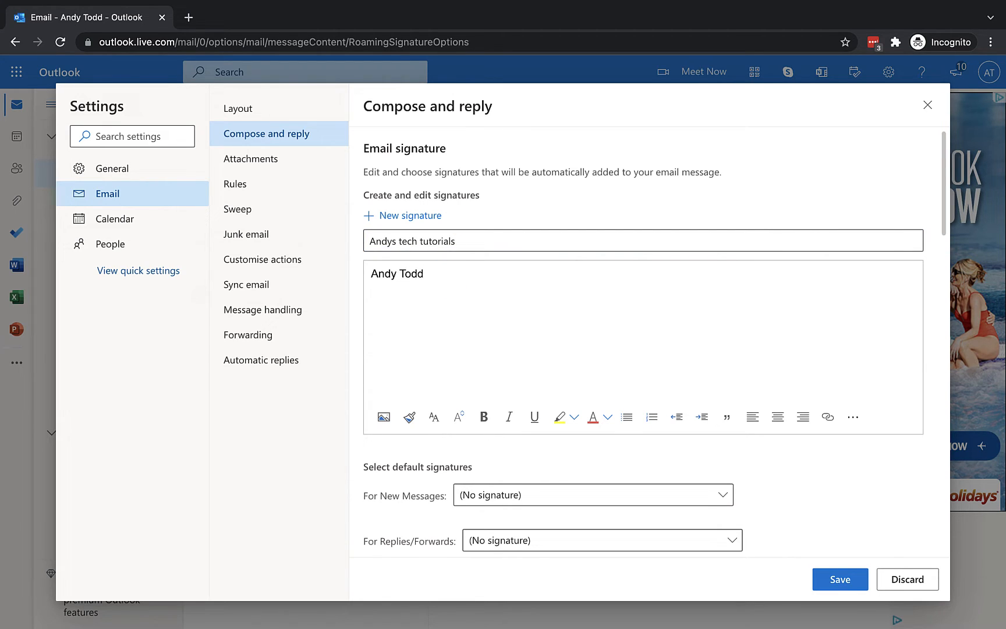
{"action": "type", "text": "Andy's Tech Tutorials"}
{"action": "key", "text": "Return"}
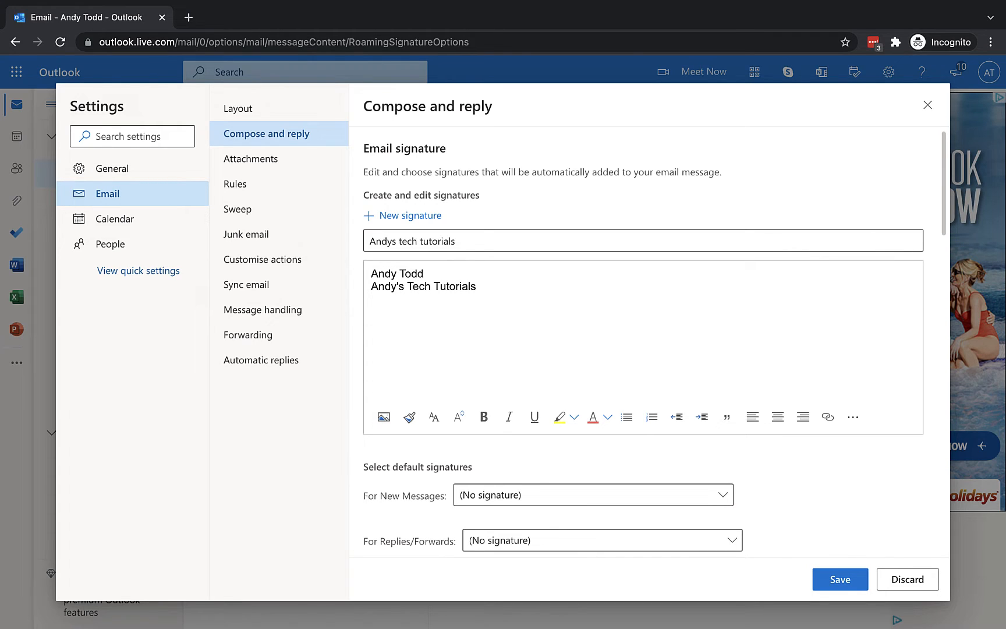
{"action": "type", "text": "www.andystechtutorials.com"}
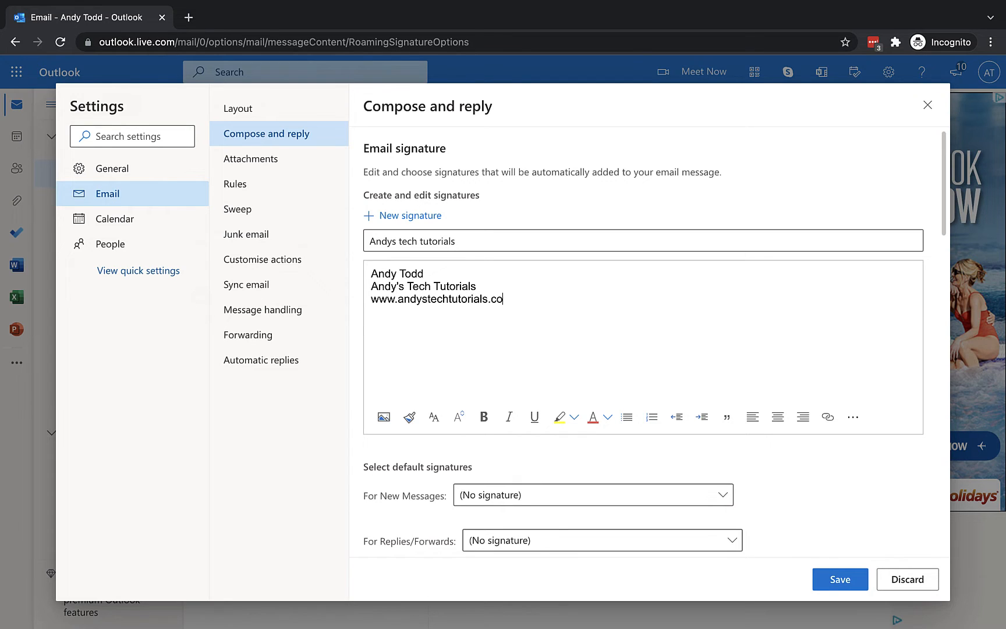
Step: Add a blank line under the name, bold the name line, and copy the website address
{"action": "left_click", "coordinate": [436, 271]}
{"action": "key", "text": "Return"}
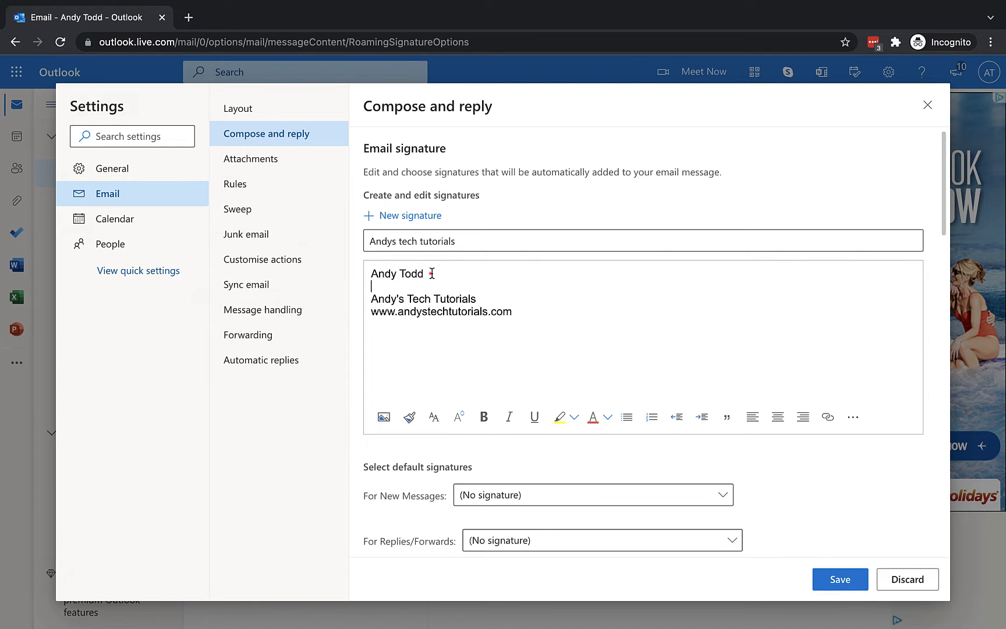
{"action": "triple_click", "coordinate": [430, 272]}
{"action": "left_click", "coordinate": [484, 417]}
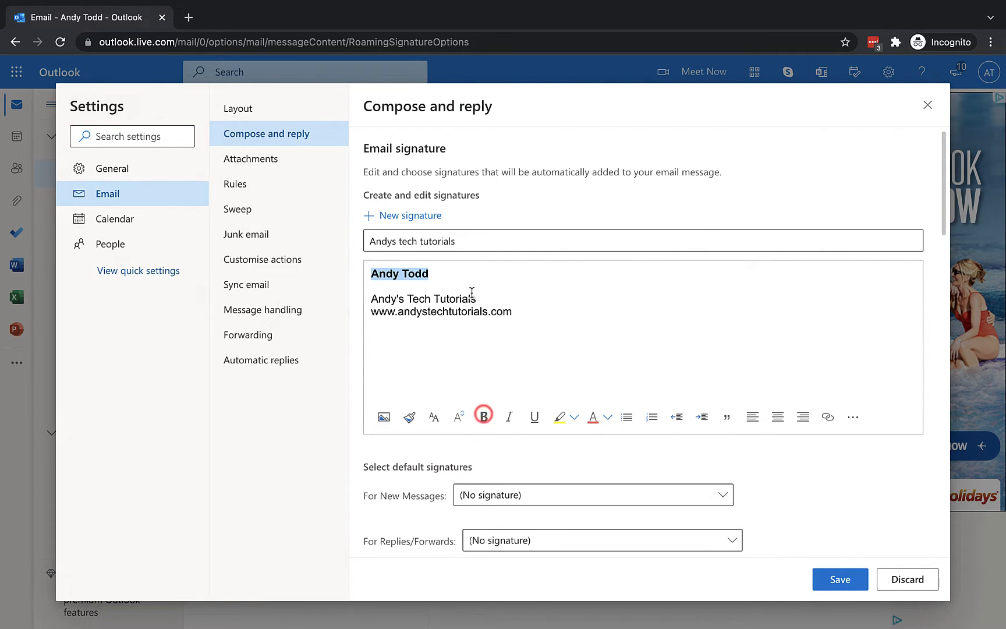
{"action": "left_click_drag", "start_coordinate": [489, 299], "coordinate": [376, 301]}
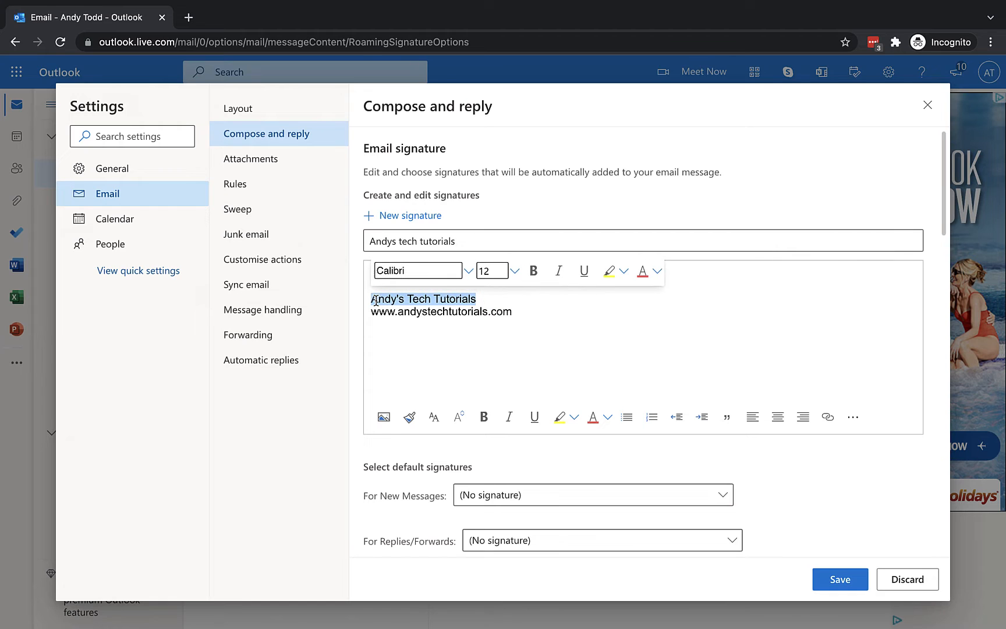
{"action": "left_click", "coordinate": [505, 315]}
{"action": "left_click_drag", "start_coordinate": [520, 315], "coordinate": [374, 311]}
{"action": "right_click", "coordinate": [376, 309]}
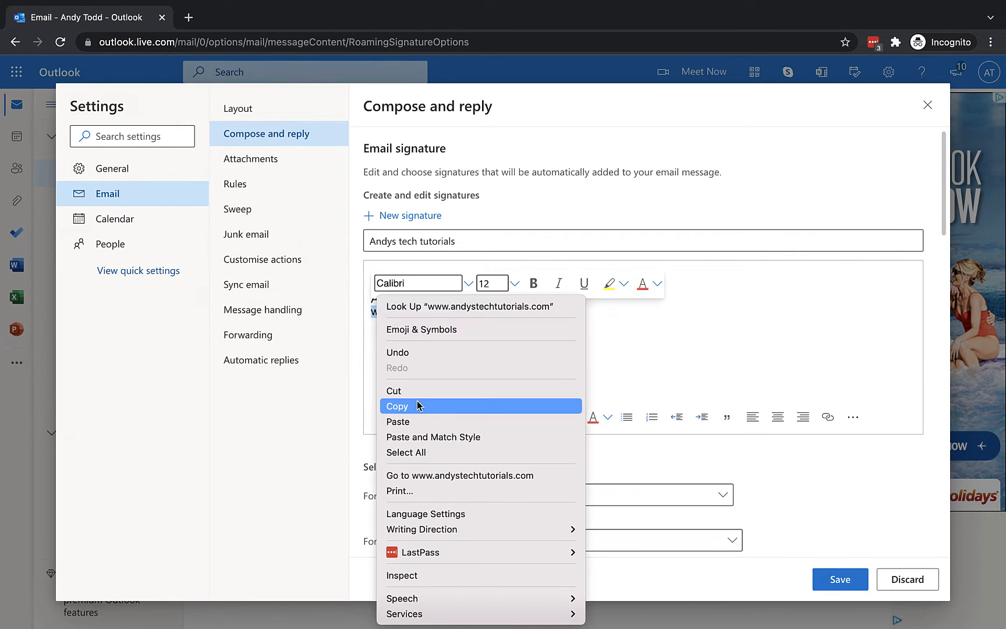
{"action": "left_click", "coordinate": [420, 407]}
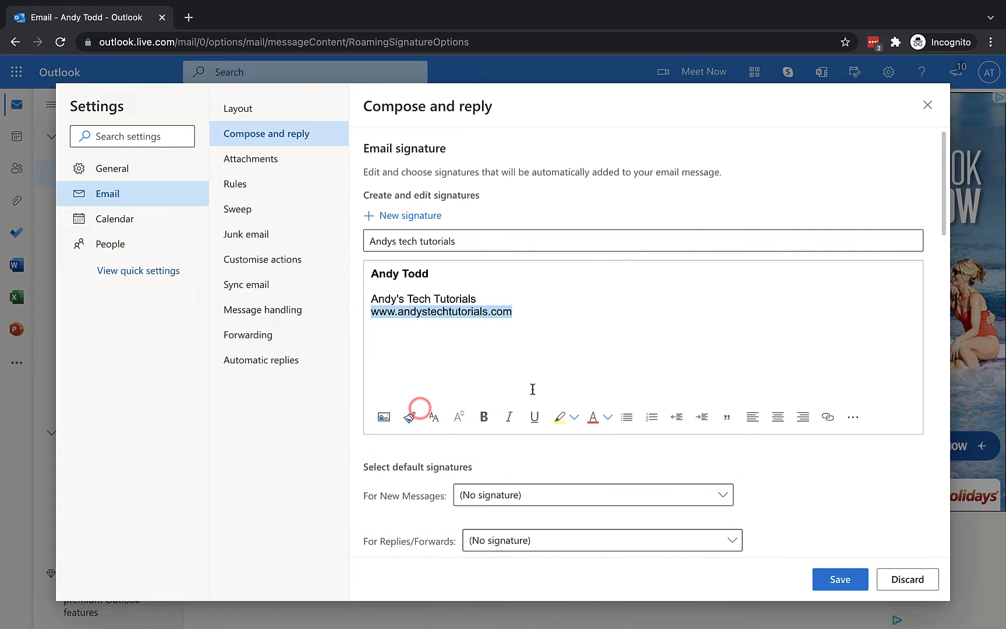
{"action": "left_click", "coordinate": [830, 420]}
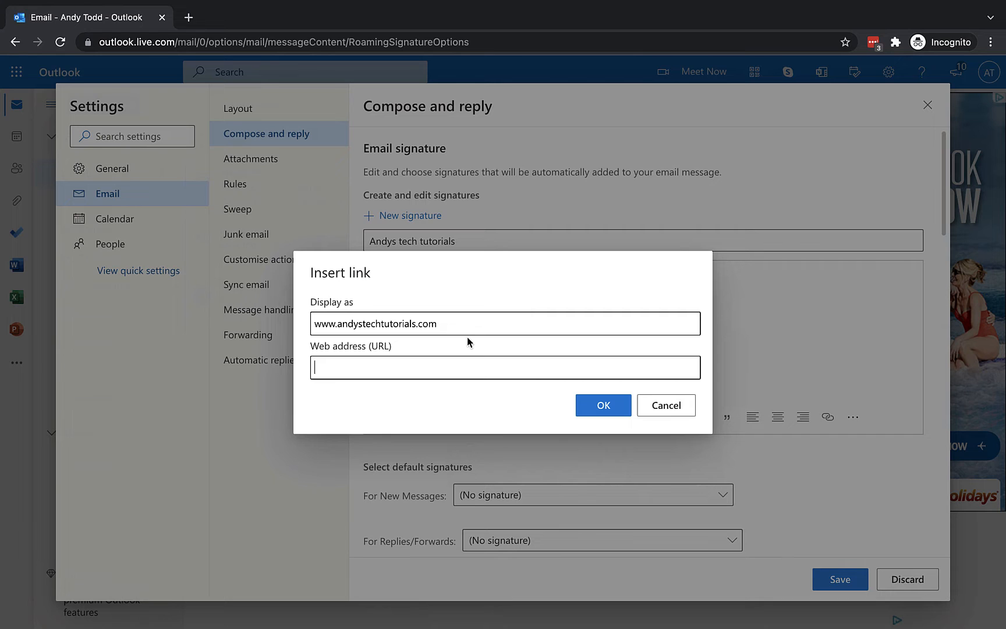
{"action": "key", "text": "ctrl+v"}
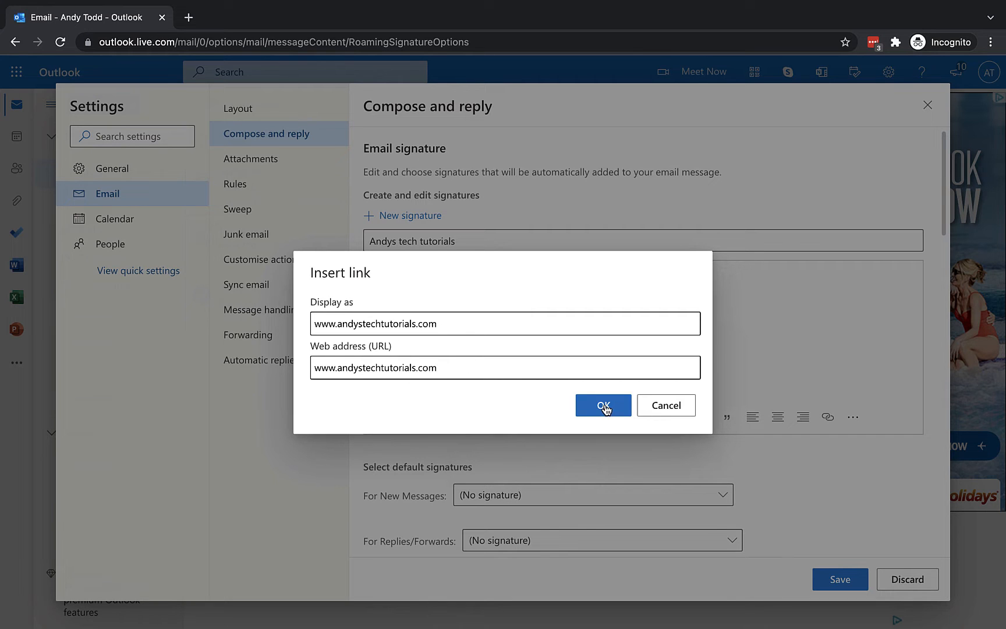
{"action": "left_click", "coordinate": [604, 408]}
{"action": "left_click", "coordinate": [558, 311]}
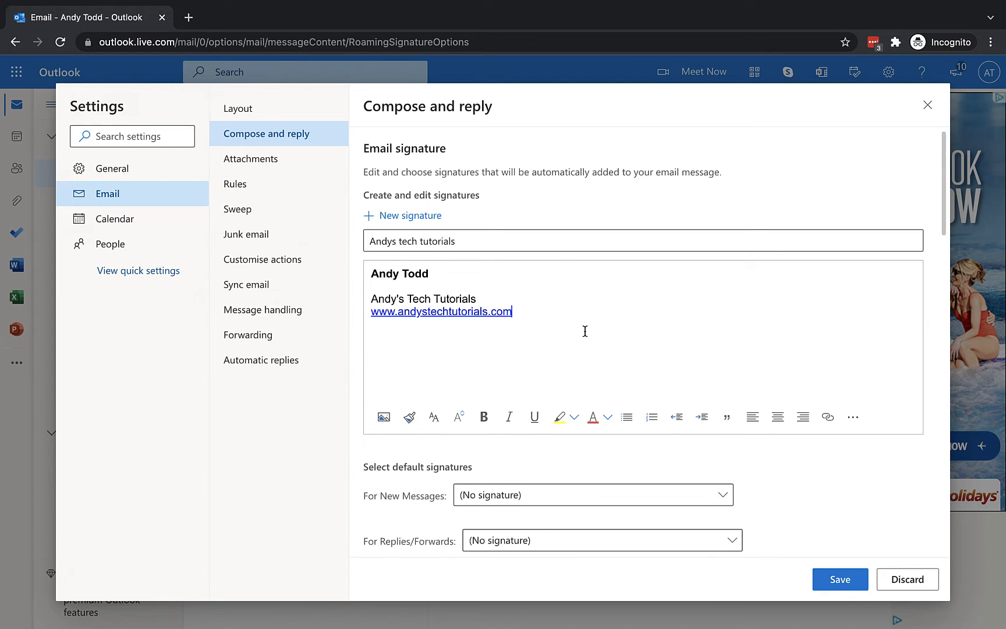
{"action": "scroll", "coordinate": [585, 330], "scroll_direction": "down", "scroll_amount": 1}
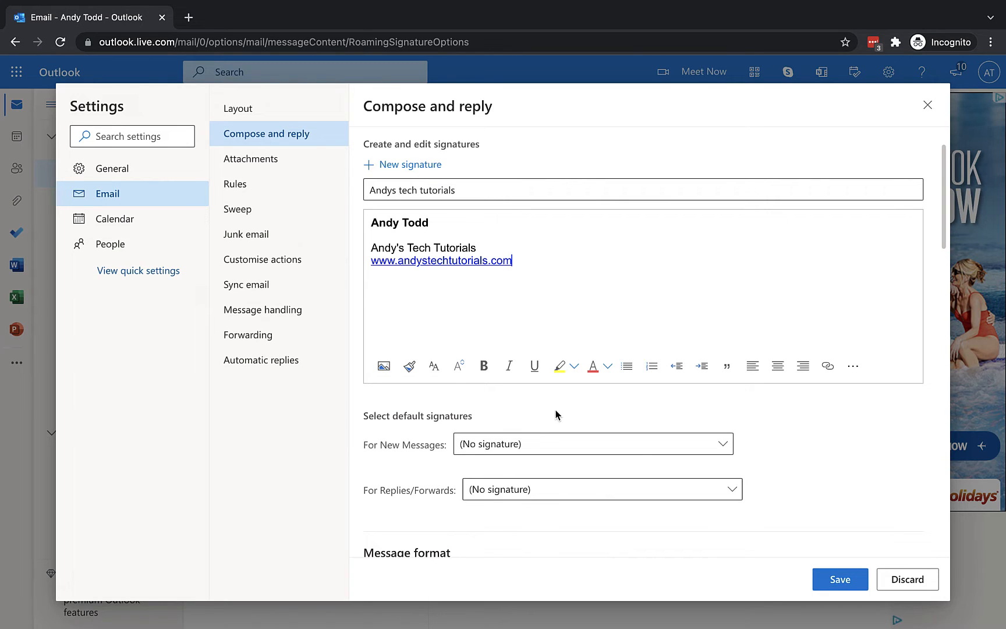
Step: Keep both default signatures at (No signature) and save the 'Andys tech tutorials' signature
{"action": "left_click", "coordinate": [564, 444]}
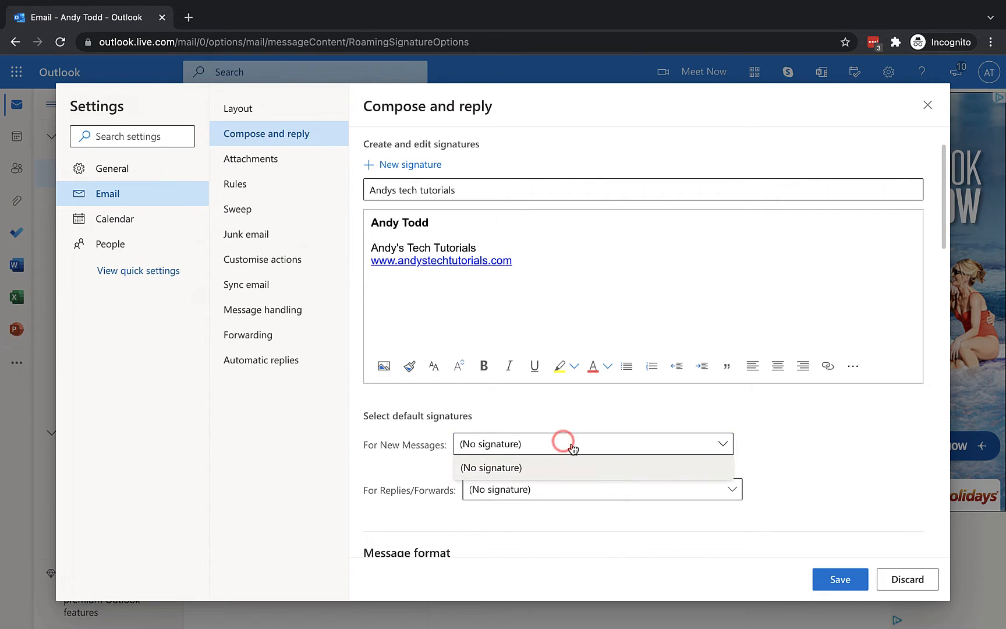
{"action": "left_click", "coordinate": [575, 424]}
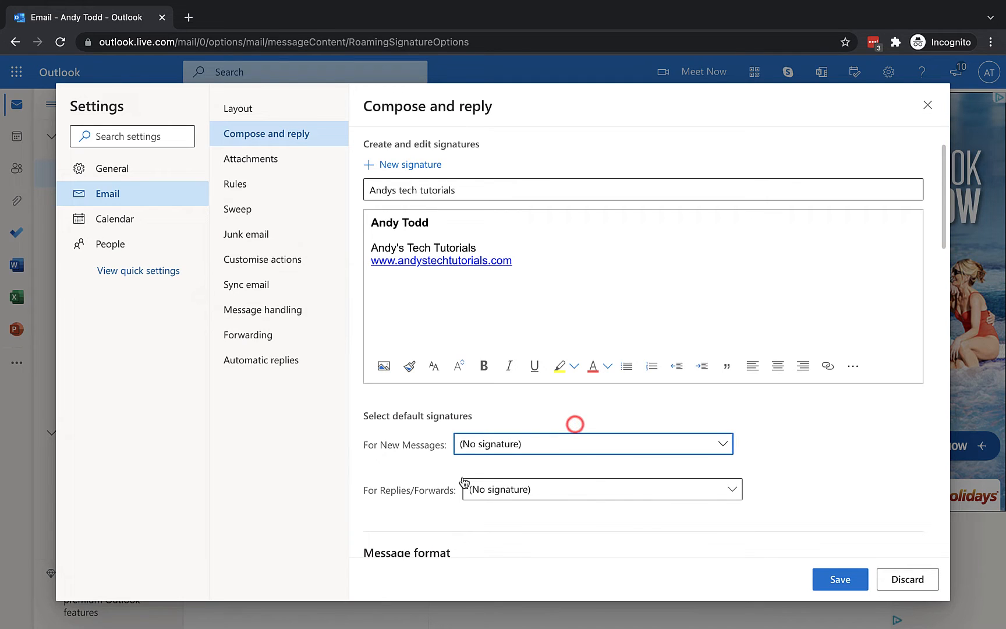
{"action": "left_click", "coordinate": [516, 491]}
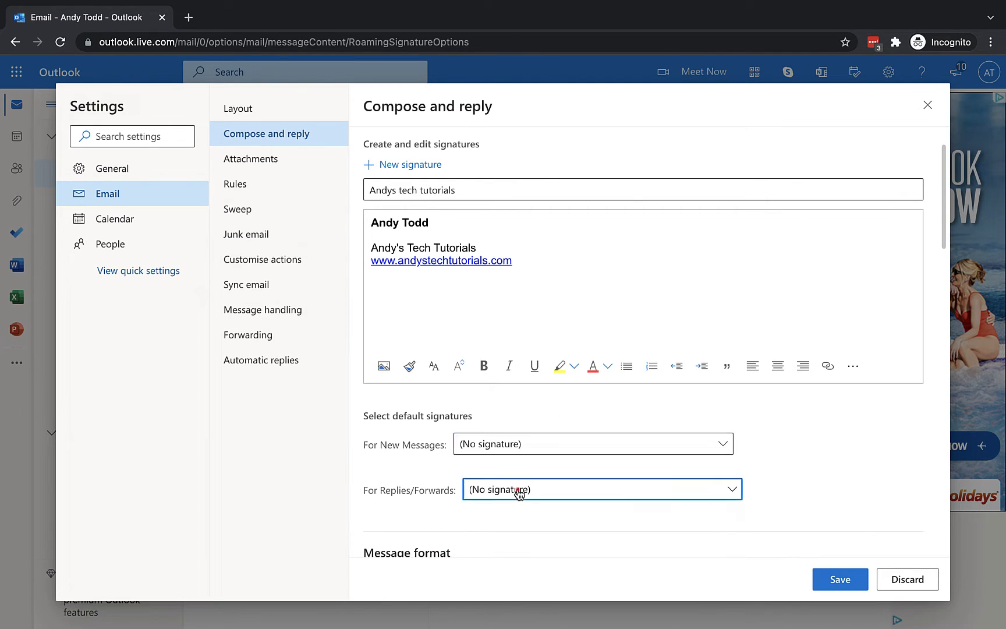
{"action": "left_click", "coordinate": [518, 492]}
{"action": "left_click", "coordinate": [846, 581]}
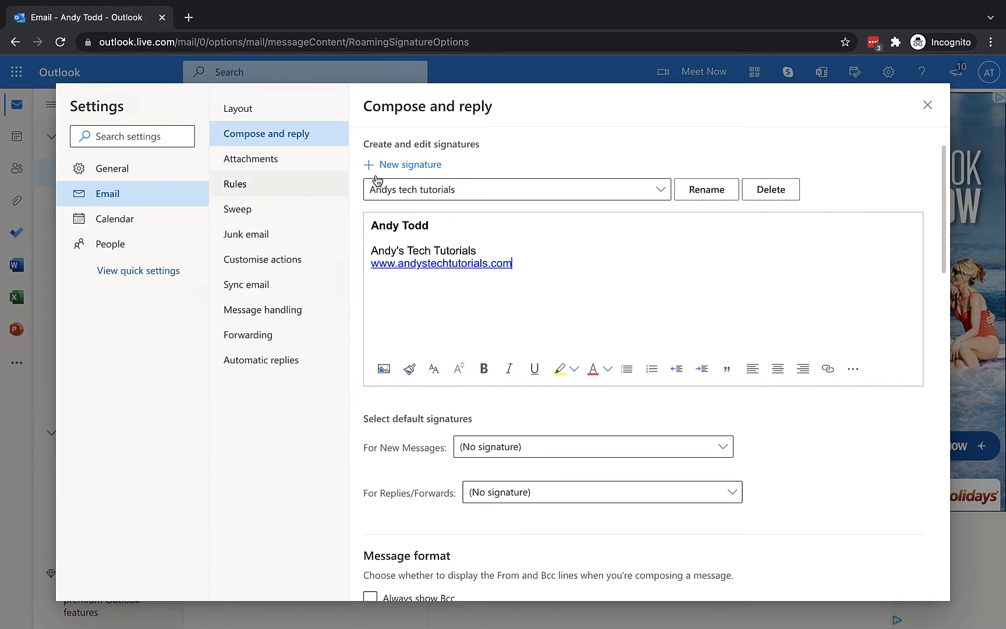
Step: Start a new 'Andy Personal' signature containing the sender's name and Scotland
{"action": "left_click", "coordinate": [395, 169]}
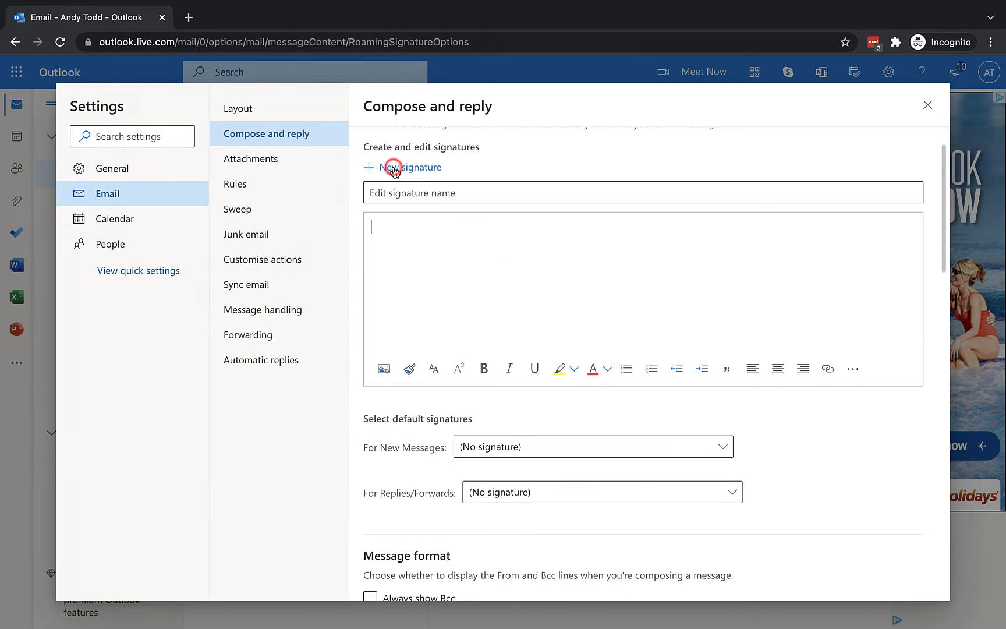
{"action": "left_click", "coordinate": [400, 194]}
{"action": "type", "text": "And "}
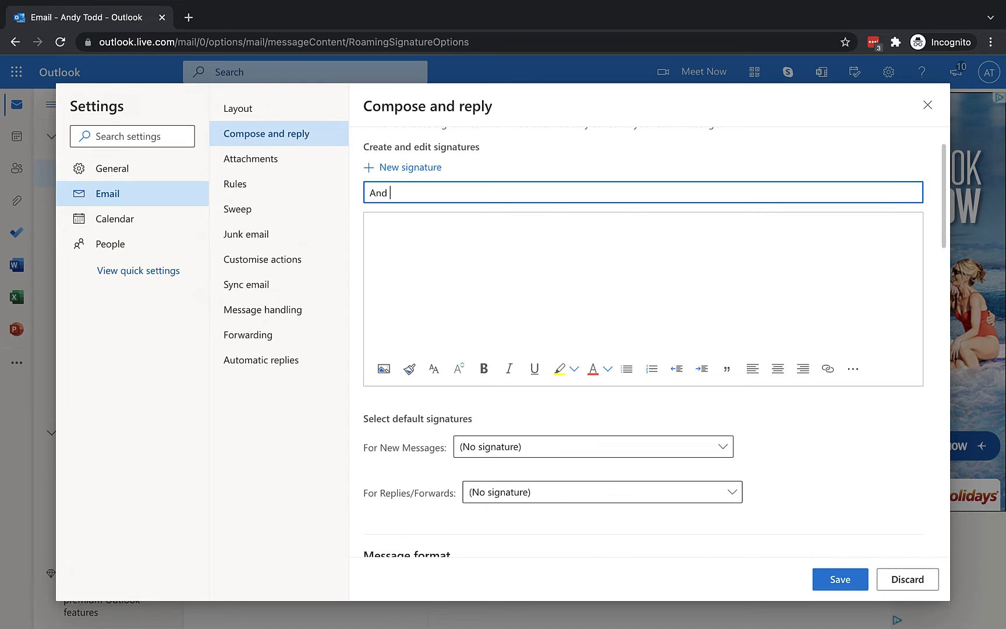
{"action": "type", "text": "y Personal"}
{"action": "left_click", "coordinate": [404, 227]}
{"action": "type", "text": "Andy Todd "}
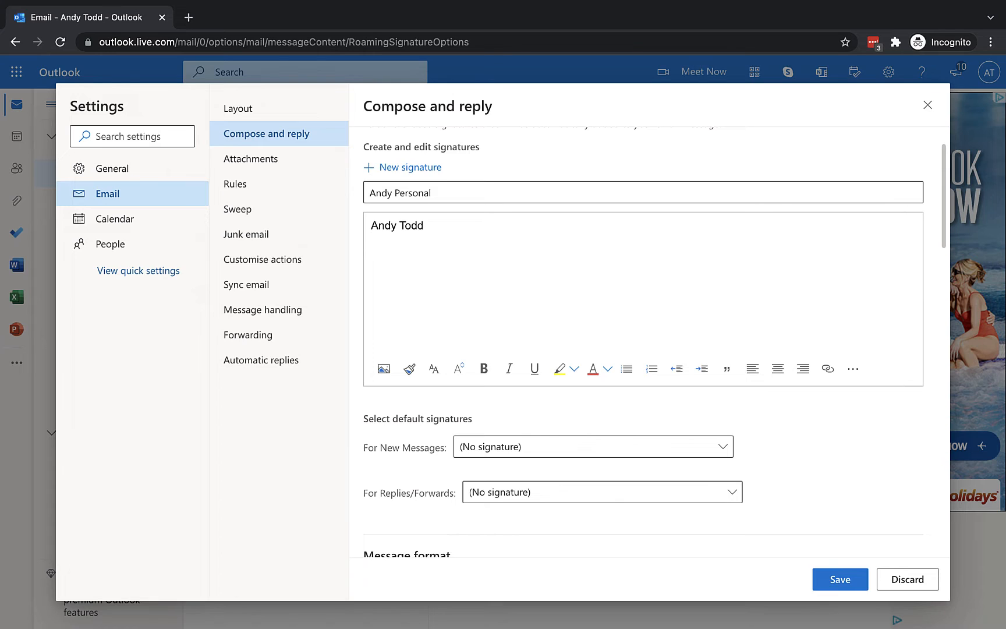
{"action": "type", "text": "Scotland"}
Step: Bold Scotland, append ', UK' after it, and save the signature
{"action": "double_click", "coordinate": [425, 239]}
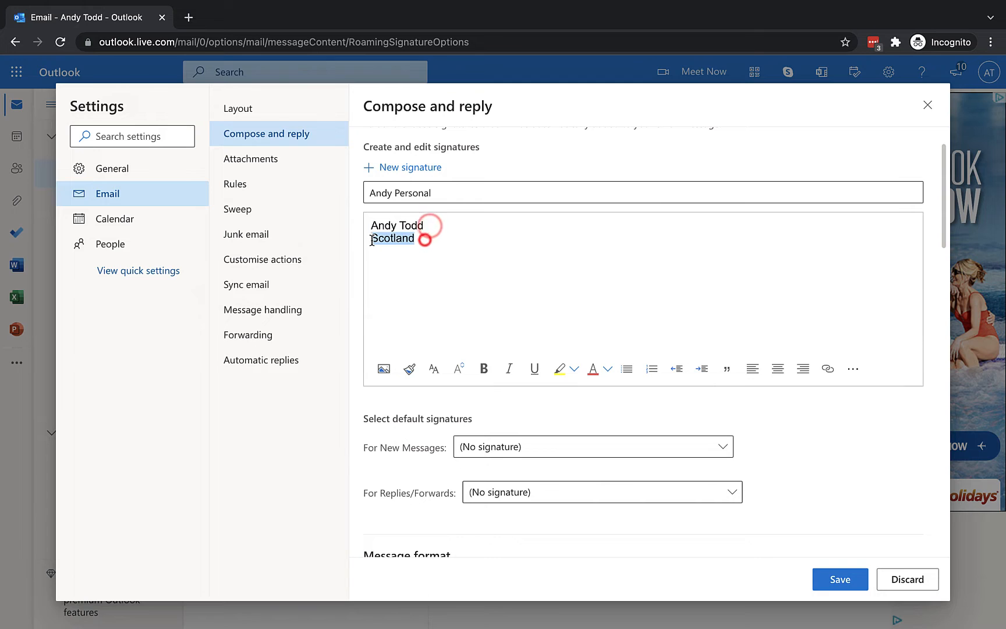
{"action": "left_click", "coordinate": [484, 369]}
{"action": "left_click", "coordinate": [422, 239]}
{"action": "type", "text": ", UK"}
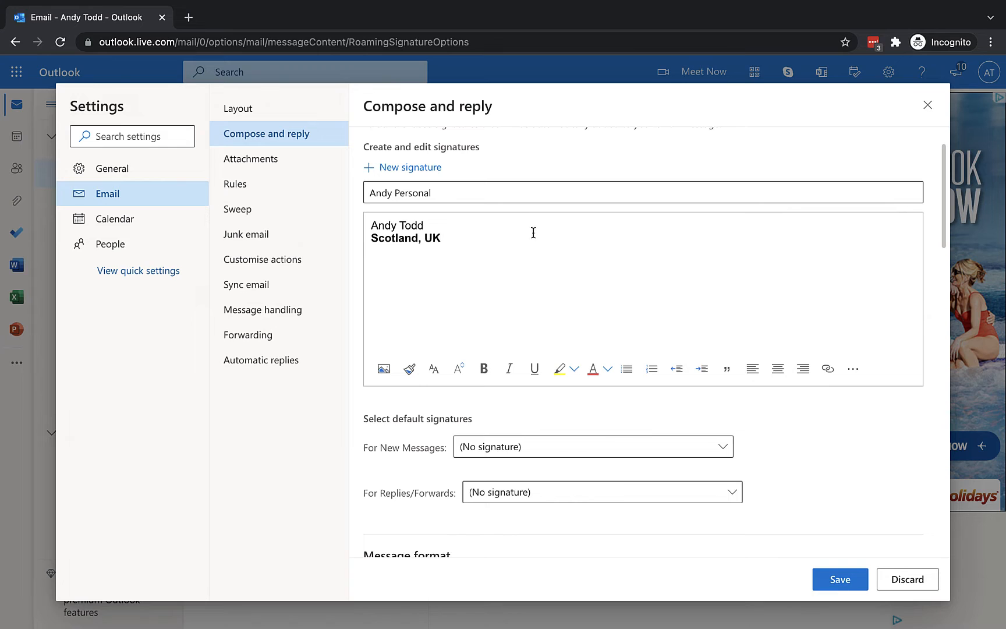
{"action": "left_click", "coordinate": [839, 579]}
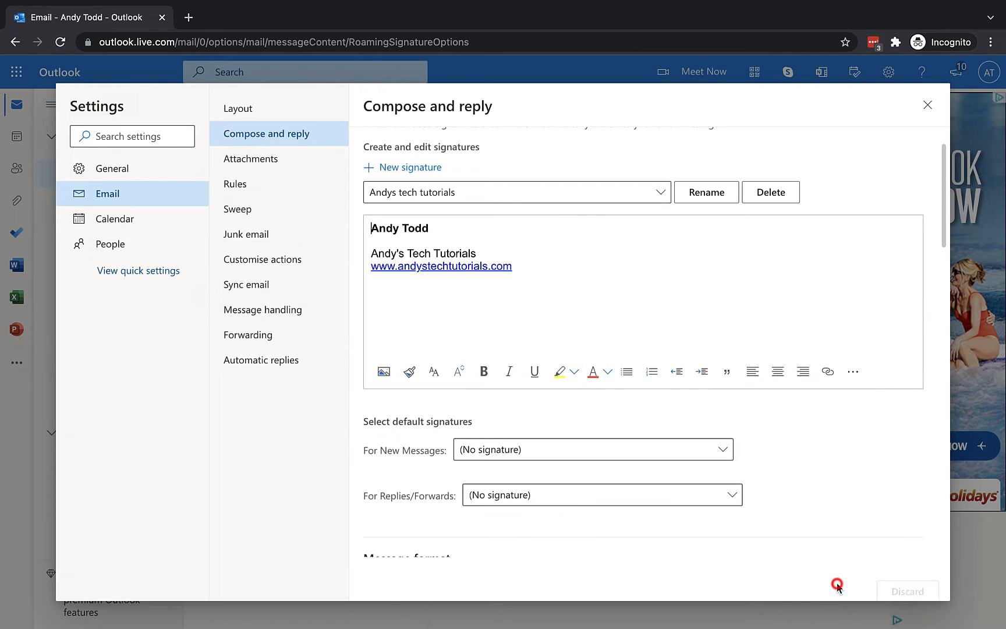
Step: View Andy Personal, switch back to Andys tech tutorials, and open the For New Messages choices
{"action": "left_click", "coordinate": [641, 193]}
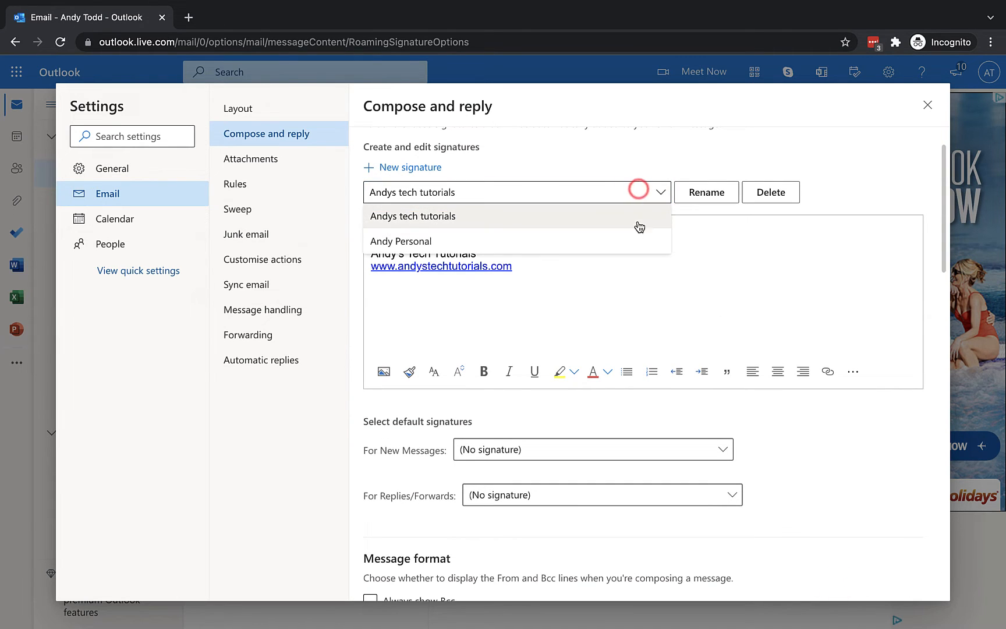
{"action": "left_click", "coordinate": [638, 242]}
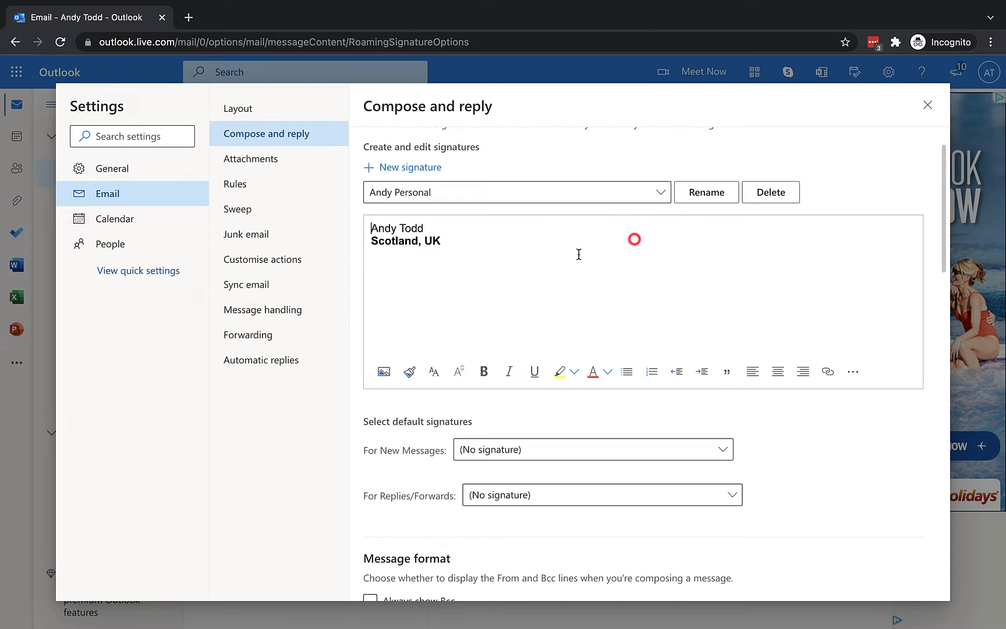
{"action": "left_click", "coordinate": [465, 194]}
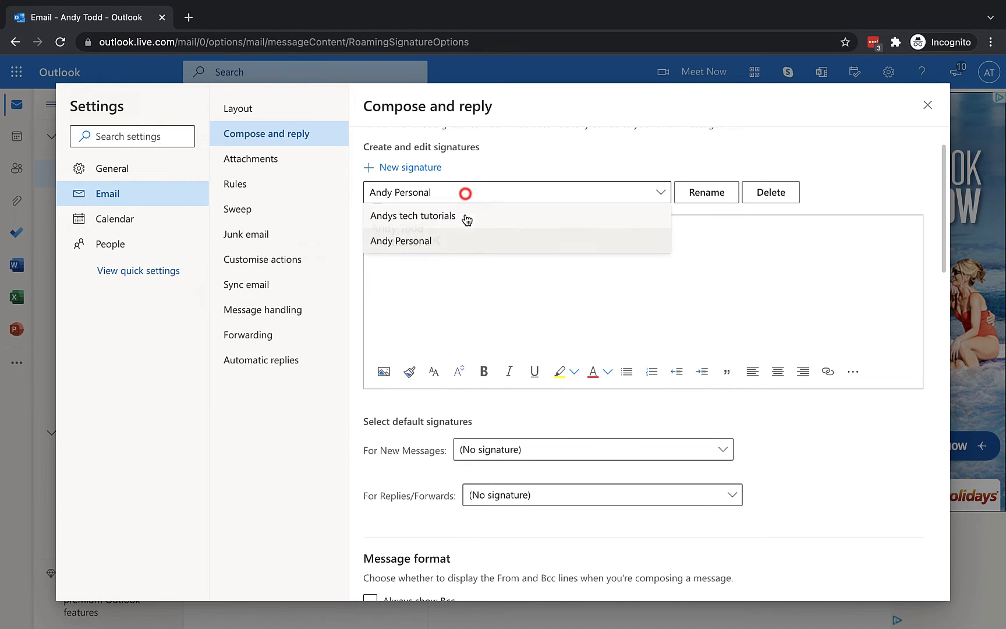
{"action": "left_click", "coordinate": [434, 213]}
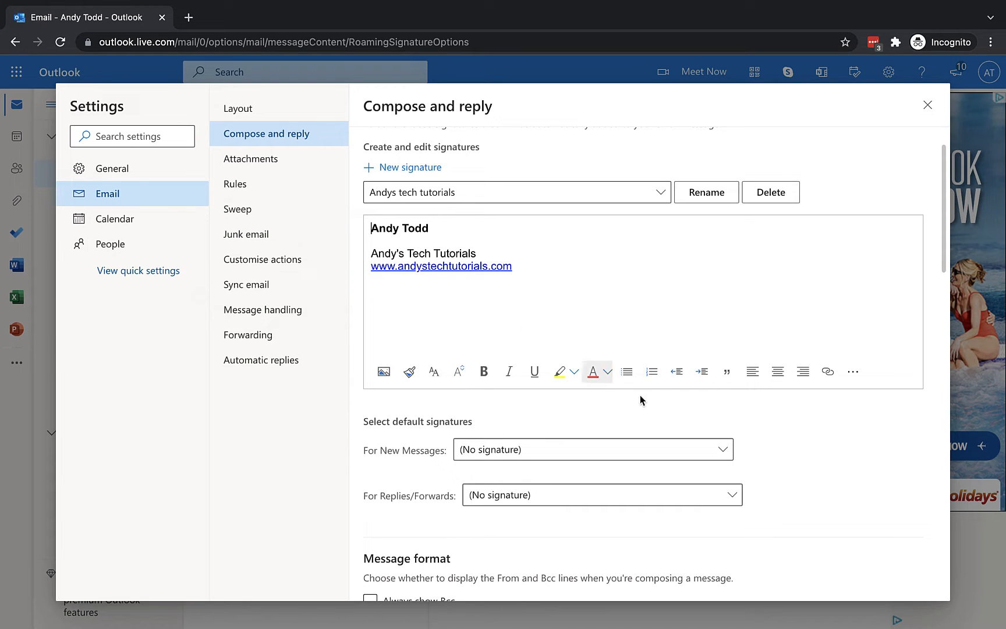
{"action": "left_click", "coordinate": [723, 450]}
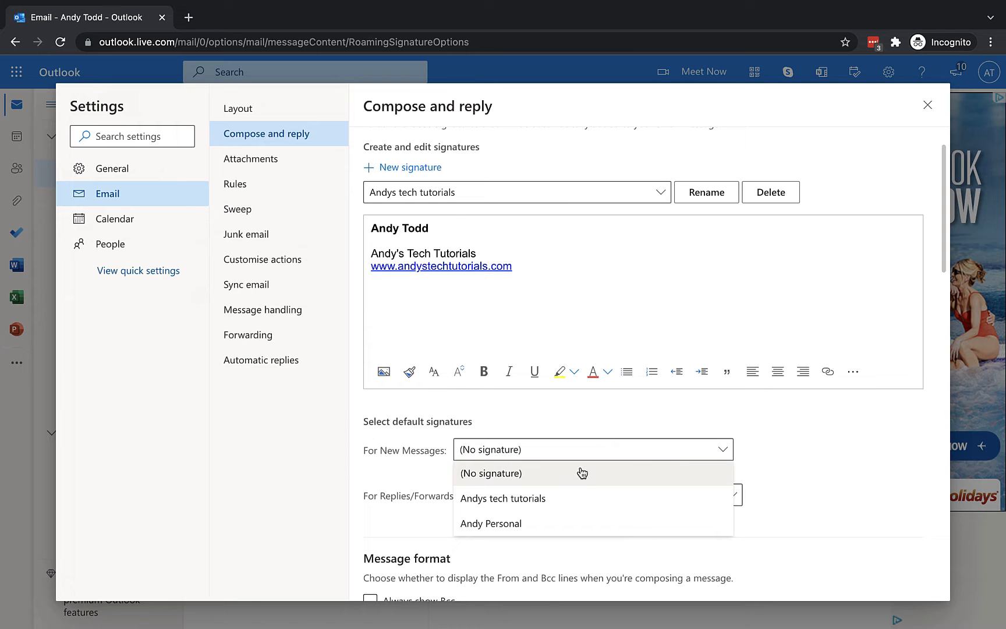
Step: Make Andys tech tutorials the new-message default, keep replies unsigned, save, and close Settings
{"action": "left_click", "coordinate": [544, 503]}
{"action": "scroll", "coordinate": [420, 482], "scroll_direction": "down", "scroll_amount": 1}
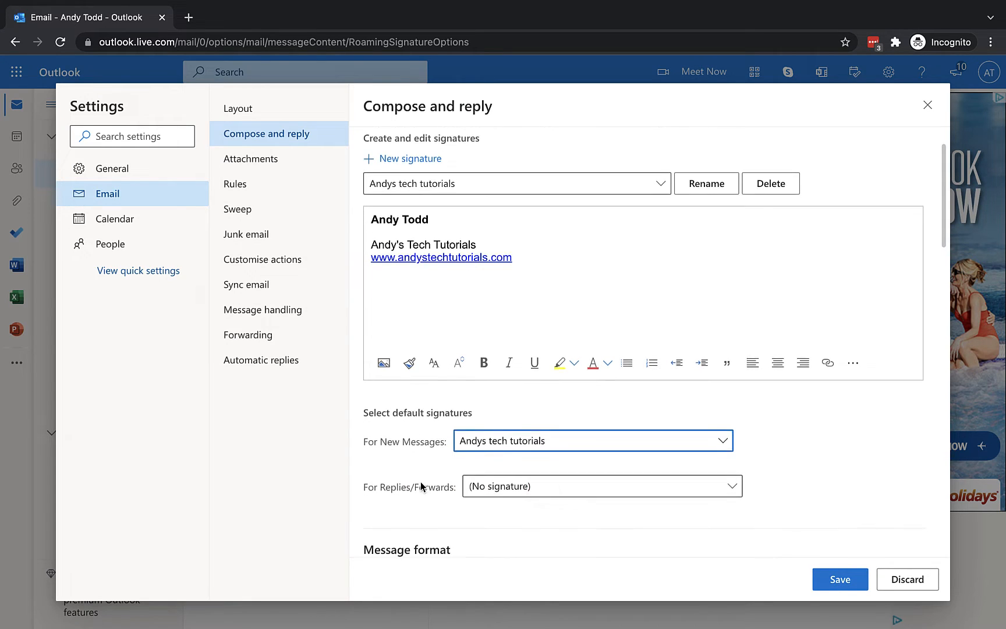
{"action": "left_click", "coordinate": [519, 470]}
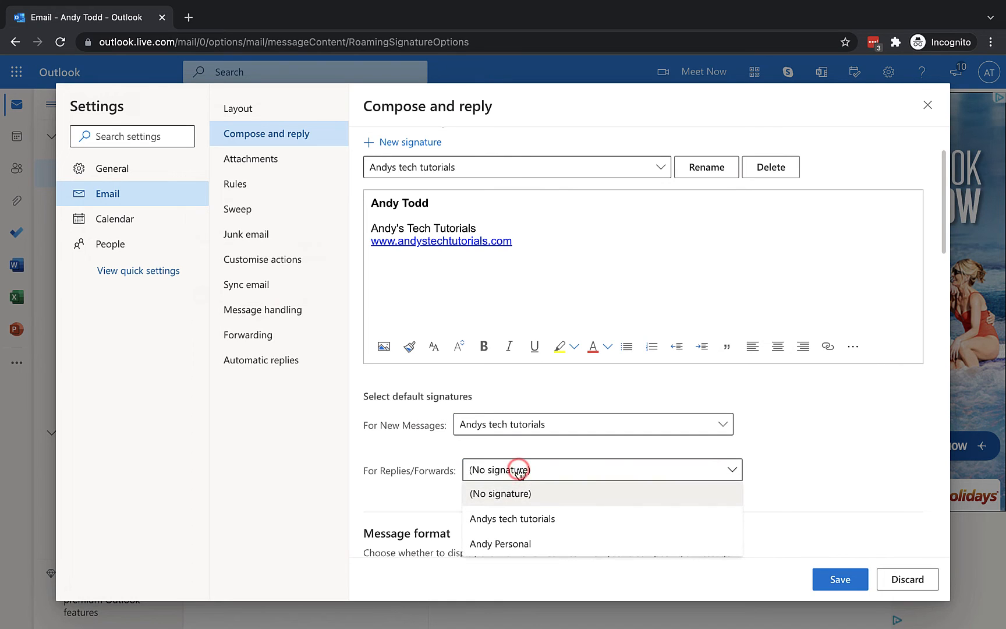
{"action": "left_click", "coordinate": [524, 500]}
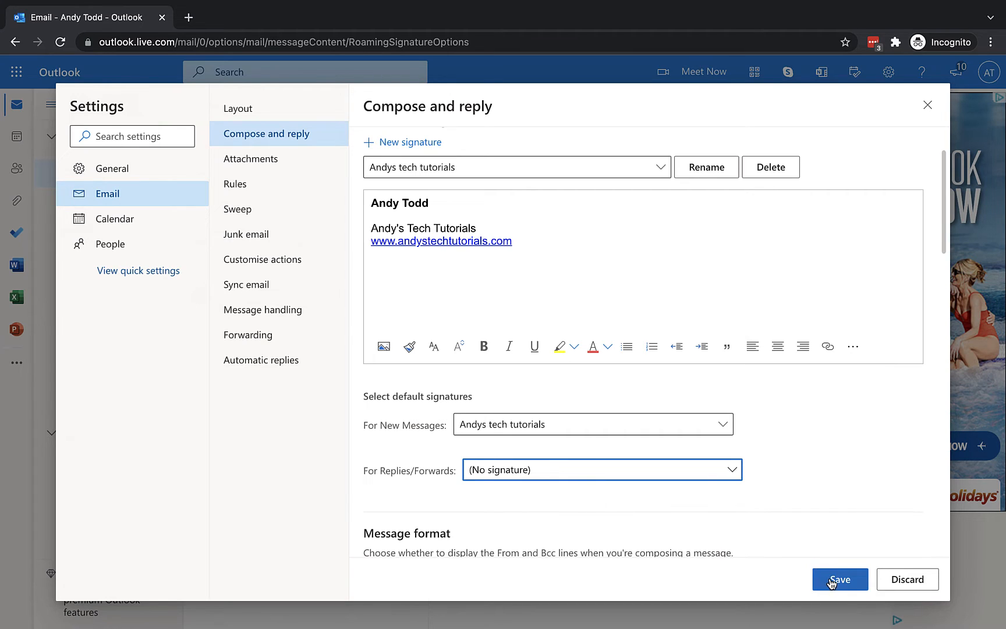
{"action": "left_click", "coordinate": [830, 579]}
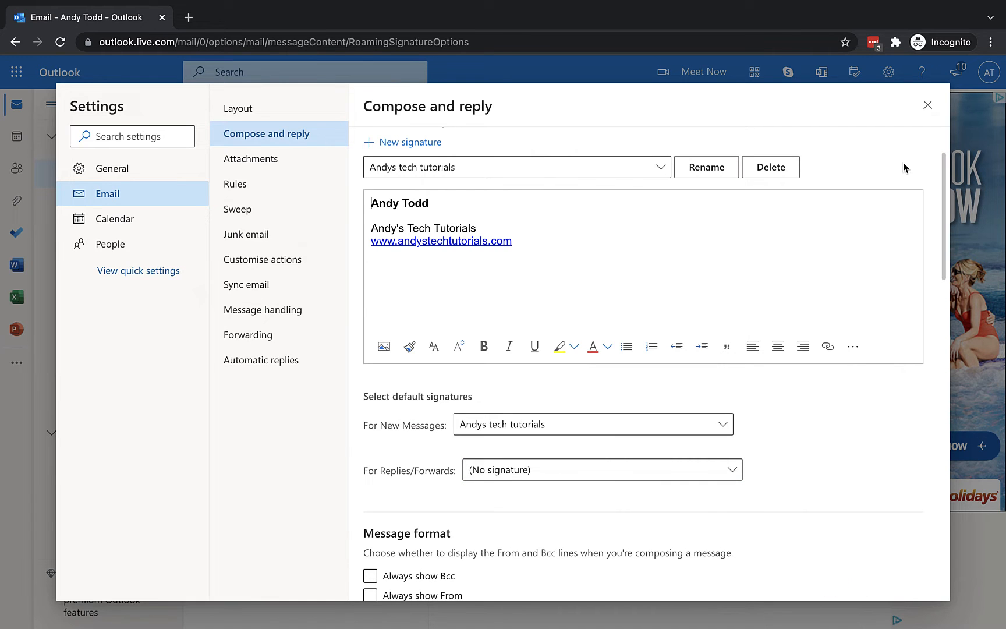
{"action": "left_click", "coordinate": [928, 105]}
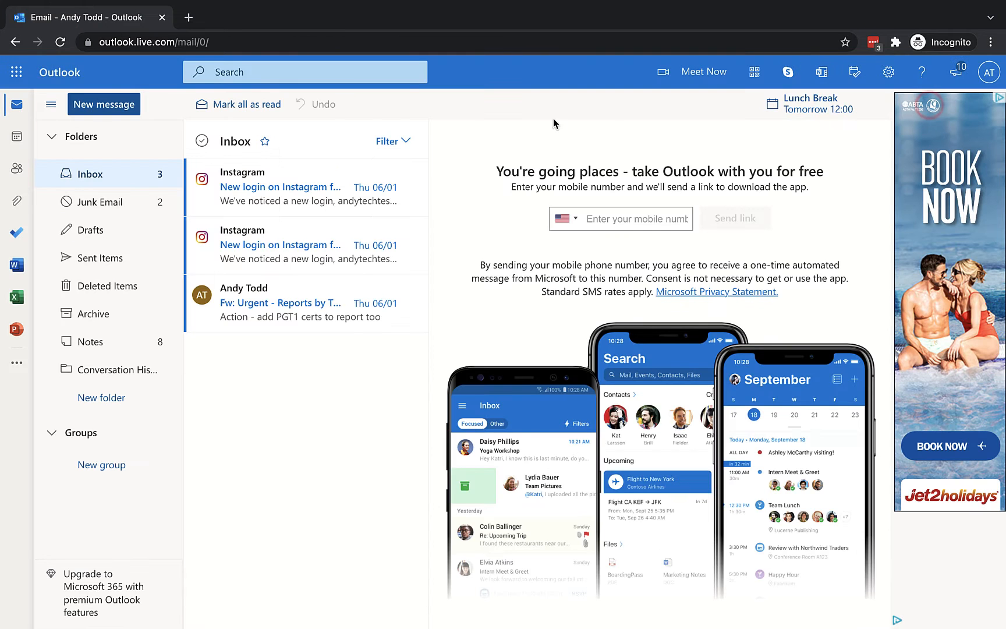
Step: Check and discard a test new message, then reply to the second Instagram login email
{"action": "left_click", "coordinate": [105, 105]}
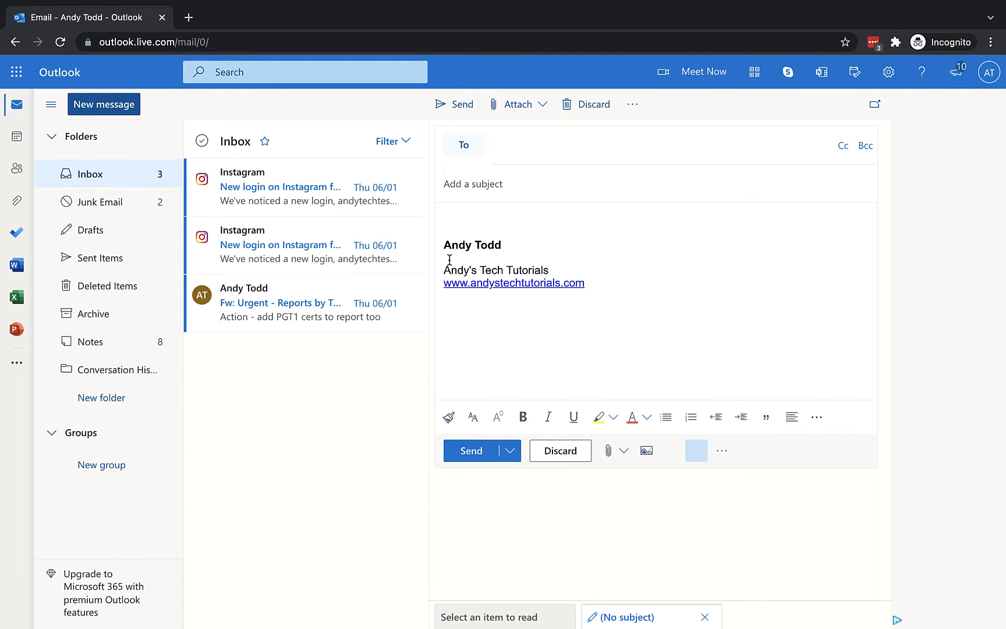
{"action": "left_click", "coordinate": [568, 478]}
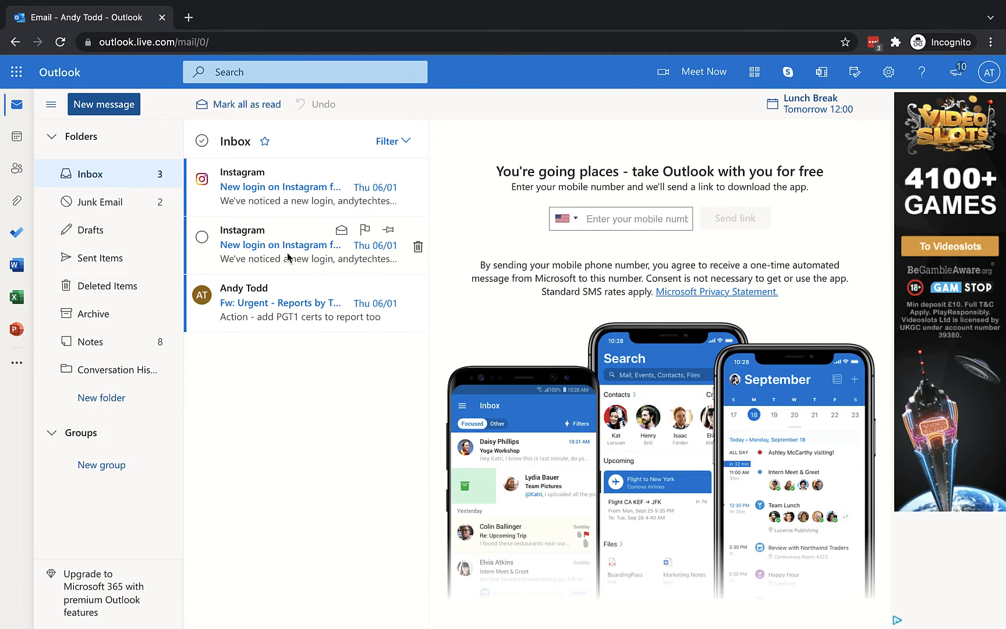
{"action": "left_click", "coordinate": [288, 259]}
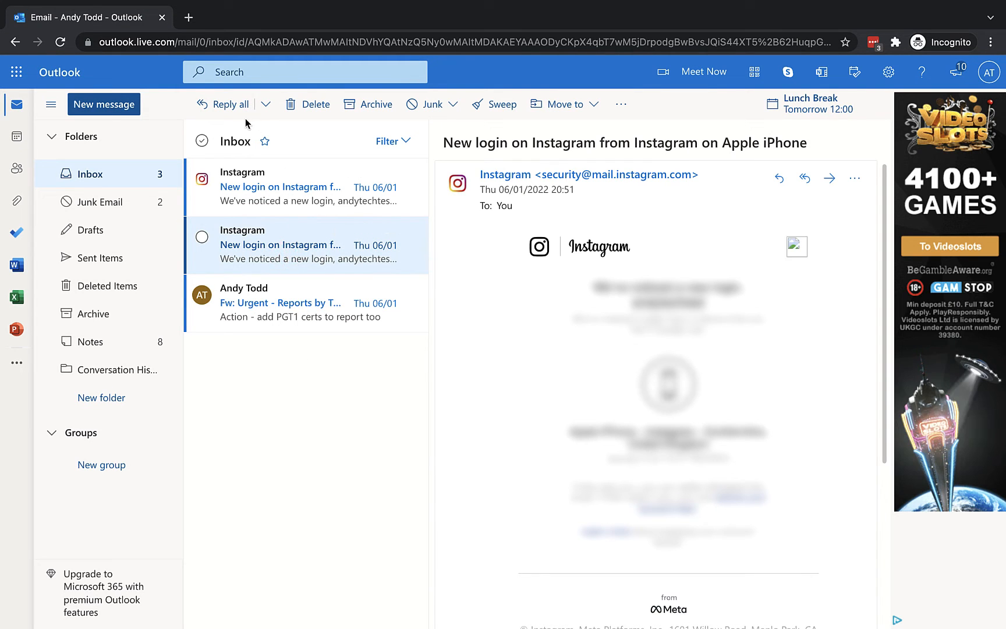
{"action": "left_click", "coordinate": [265, 103]}
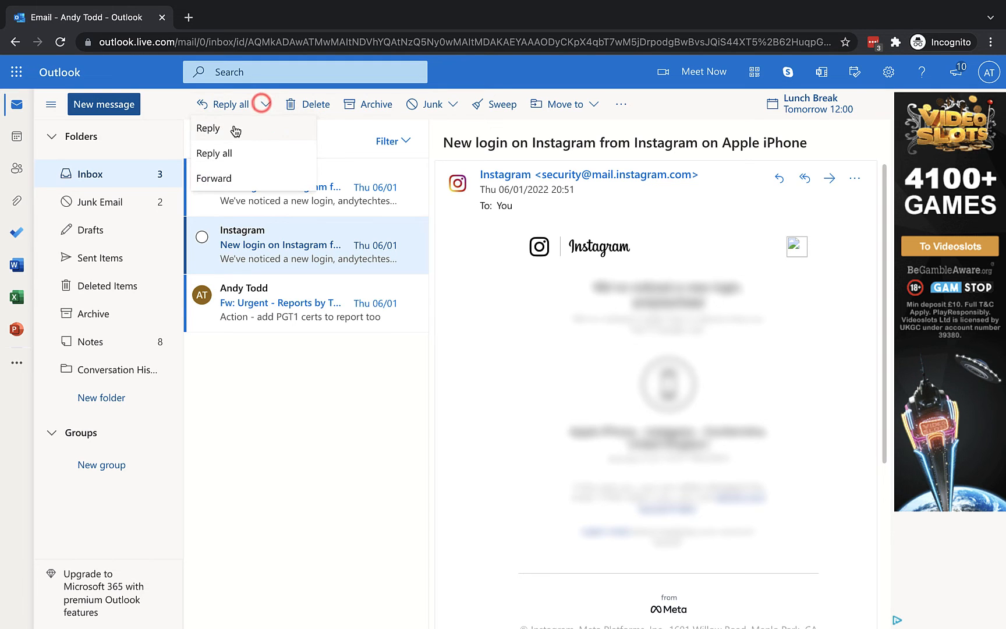
{"action": "left_click", "coordinate": [253, 132]}
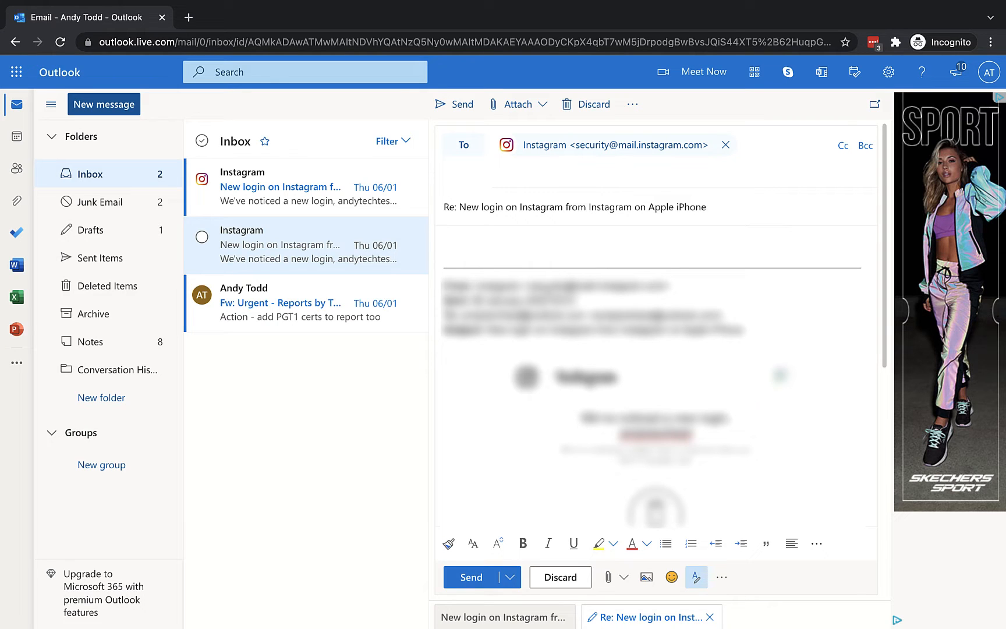
Step: Insert the Andy Personal signature into the reply and change UK to United Kingdom
{"action": "left_click", "coordinate": [634, 104]}
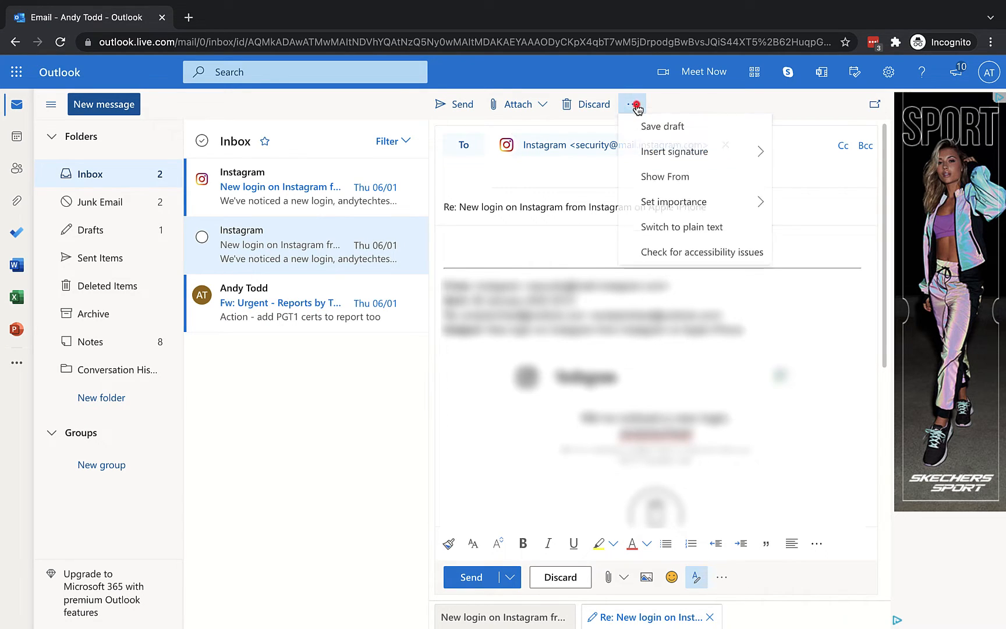
{"action": "mouse_move", "coordinate": [709, 162]}
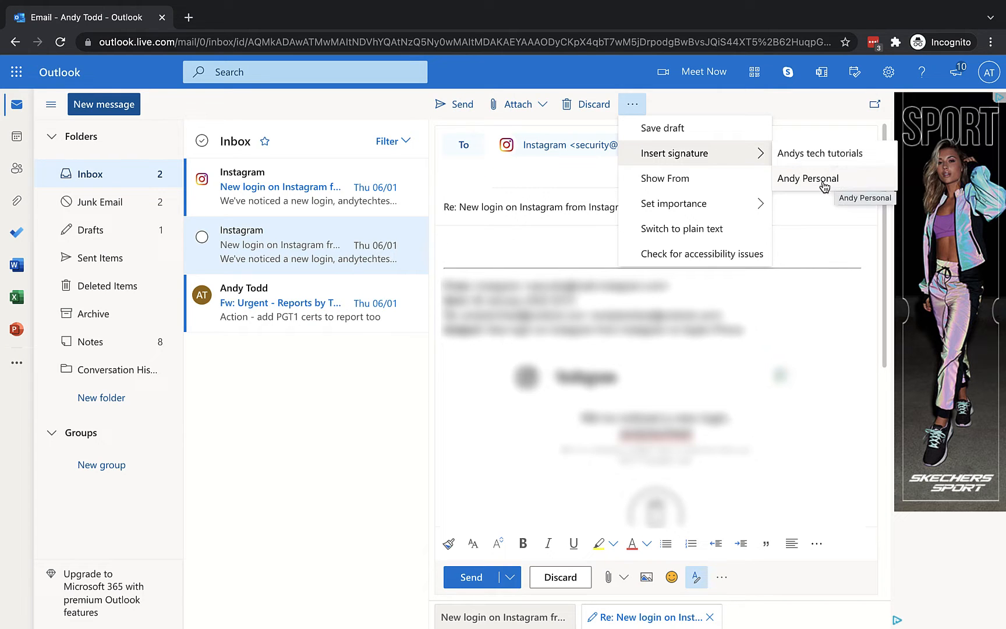
{"action": "left_click", "coordinate": [793, 181]}
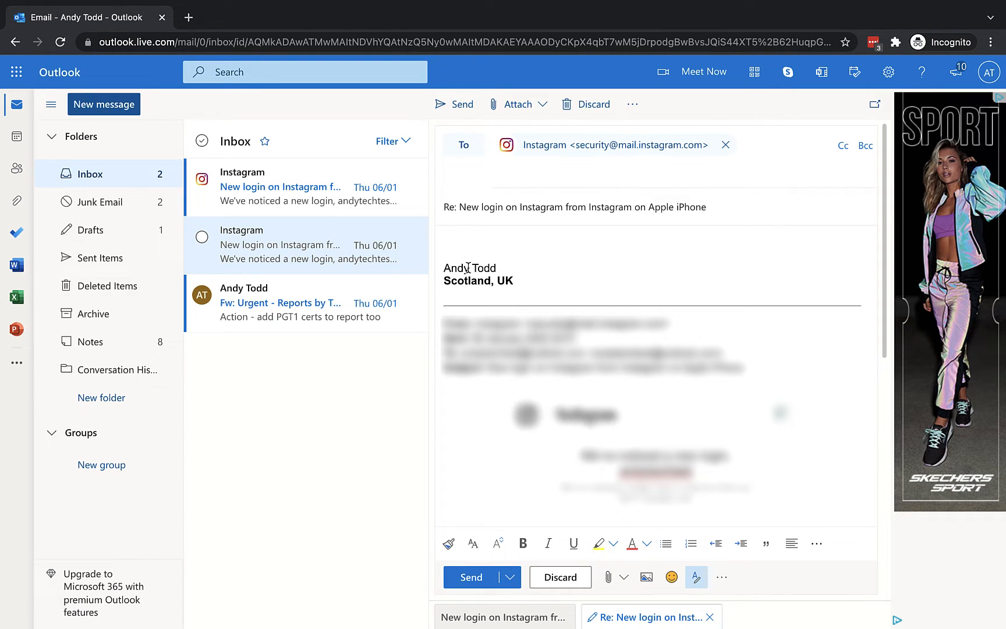
{"action": "left_click", "coordinate": [512, 279]}
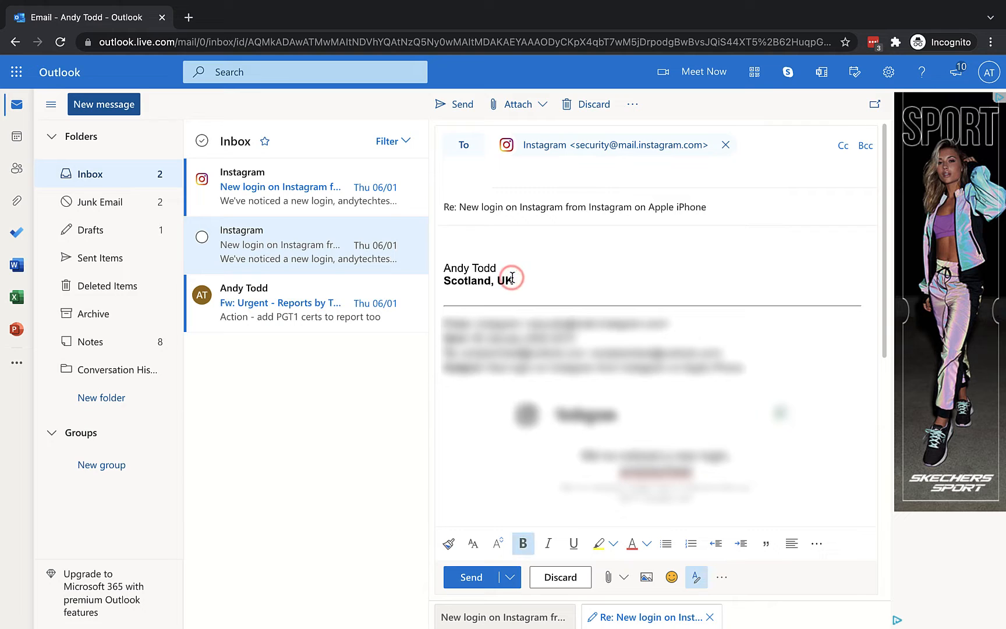
{"action": "key", "text": "BackSpace"}
{"action": "type", "text": "nited Kingdom"}
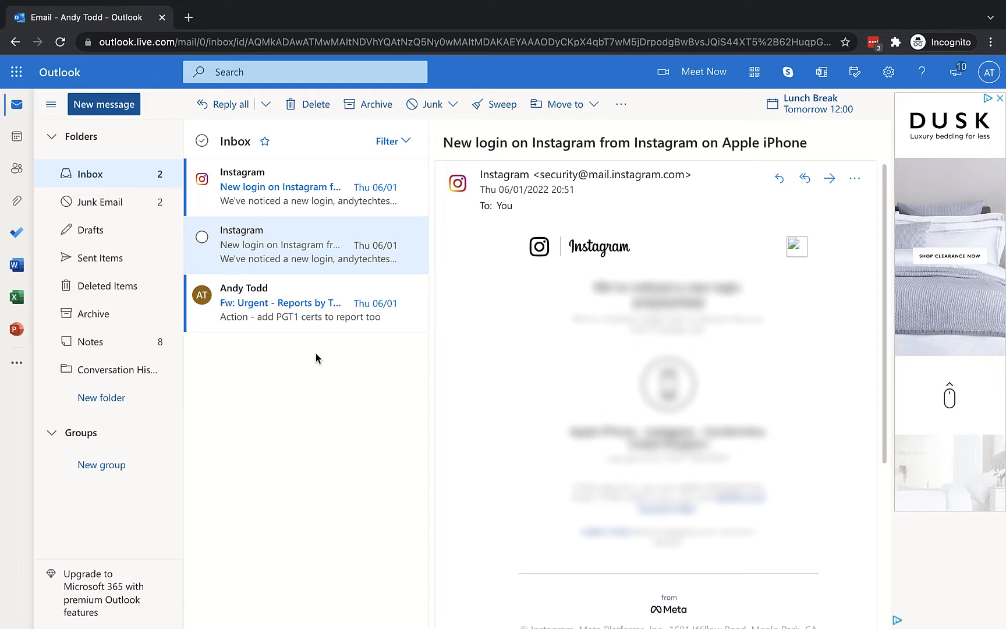
Step: Type report 1 - 36272, report 2 - 4745 and report 3 - 54039 above the signature, then select them
{"action": "left_click", "coordinate": [99, 111]}
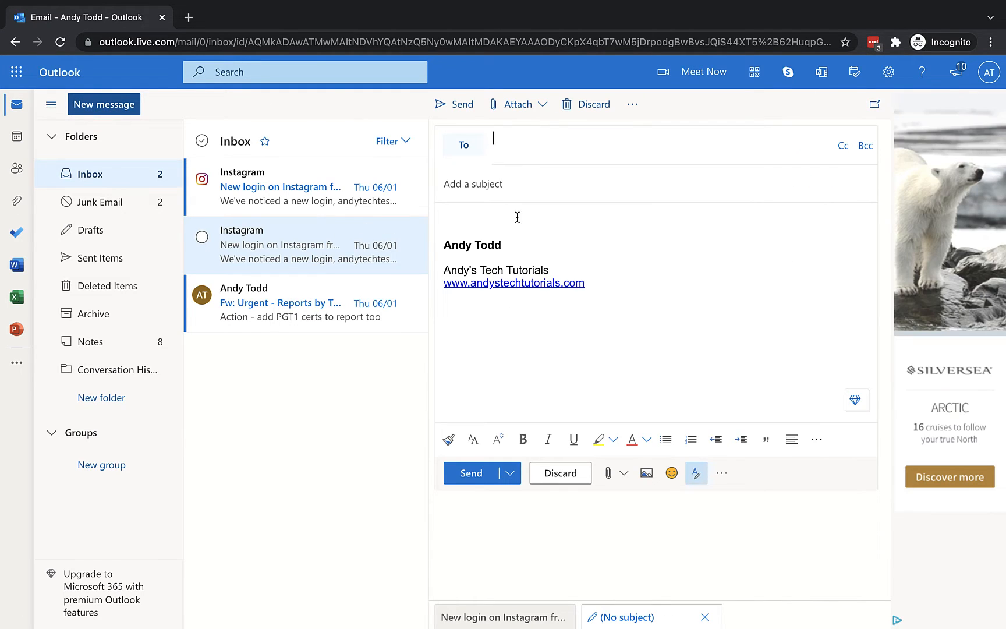
{"action": "left_click", "coordinate": [490, 218]}
{"action": "key", "text": "Return"}
{"action": "key", "text": "Return"}
{"action": "left_click", "coordinate": [489, 217]}
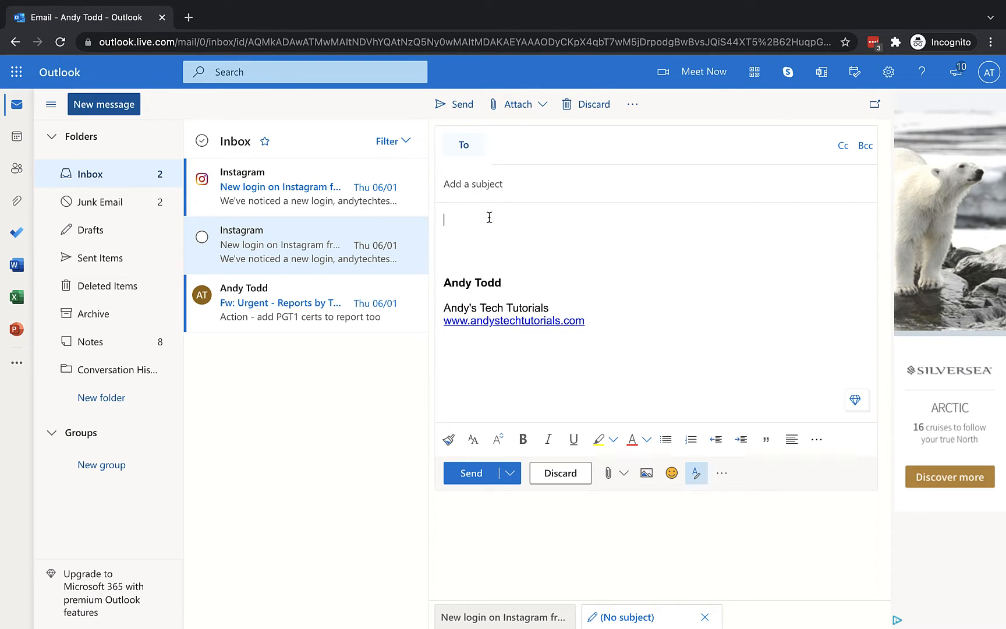
{"action": "type", "text": "report 1 - 36272"}
{"action": "key", "text": "Return"}
{"action": "type", "text": "report "}
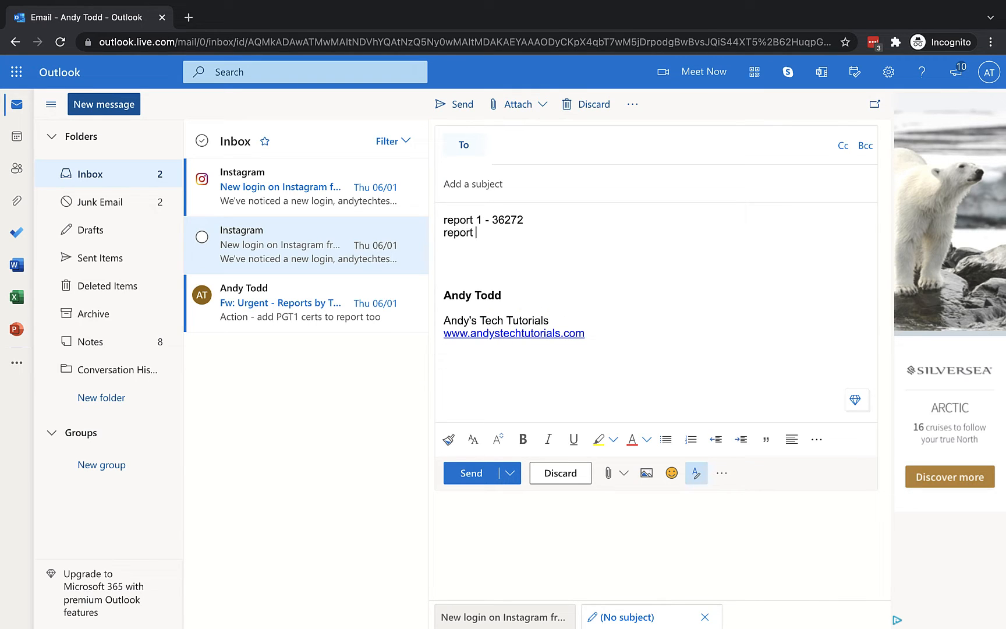
{"action": "type", "text": "2 - 474"}
{"action": "type", "text": "5"}
{"action": "key", "text": "Return"}
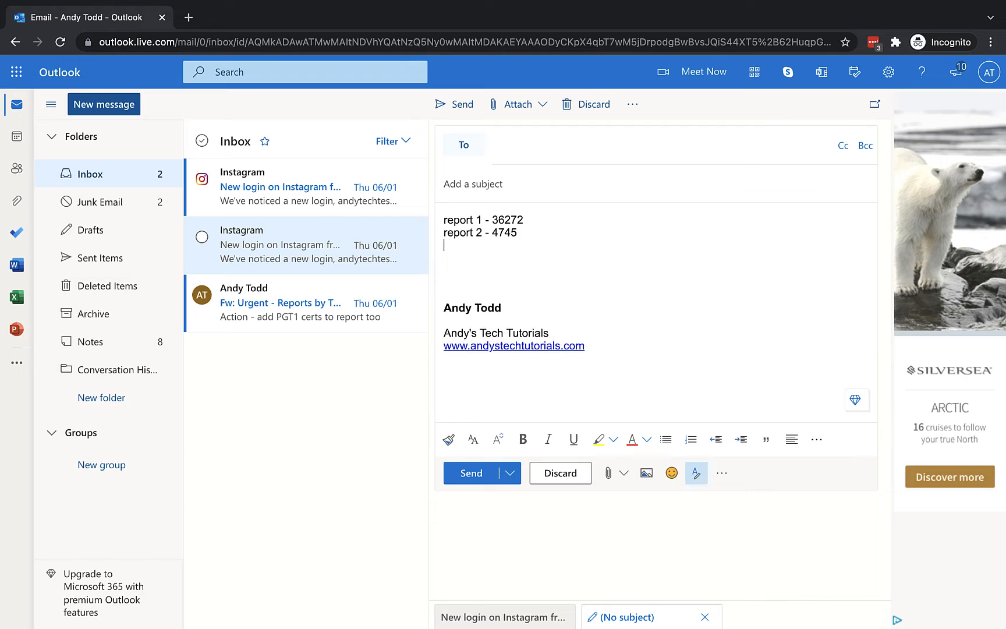
{"action": "type", "text": "report 3 -554039"}
{"action": "left_click_drag", "start_coordinate": [526, 245], "coordinate": [444, 219]}
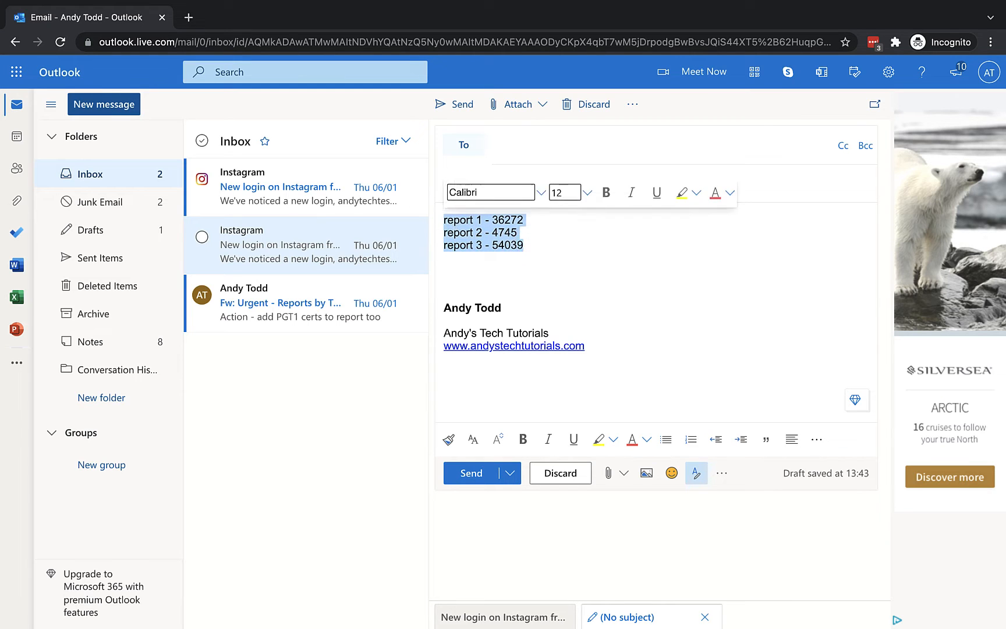
Step: Cut the three report lines and insert an empty 3 x 3 table in their place
{"action": "key", "text": "ctrl+x"}
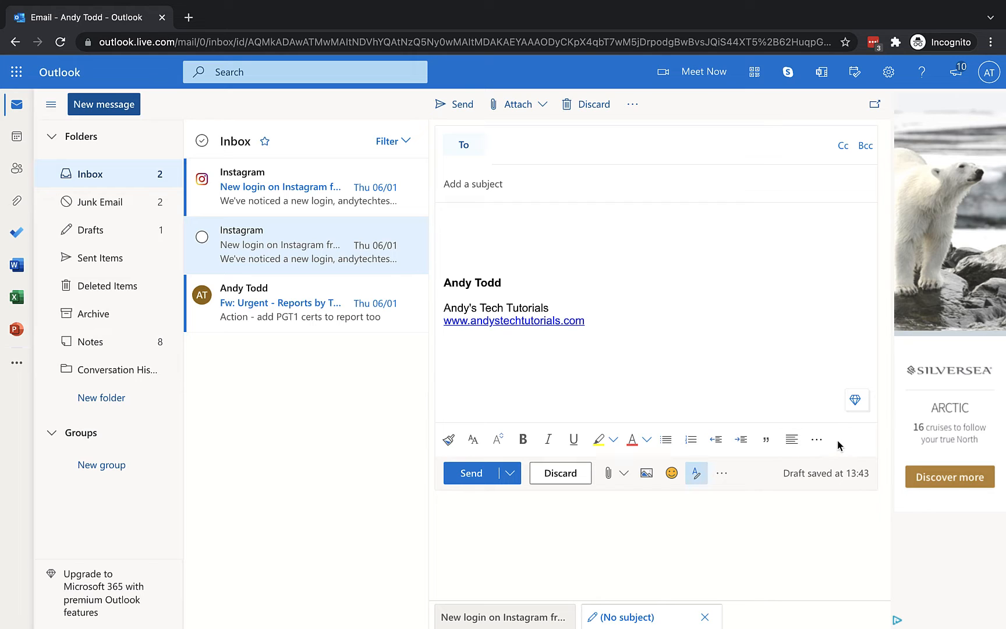
{"action": "left_click", "coordinate": [818, 441]}
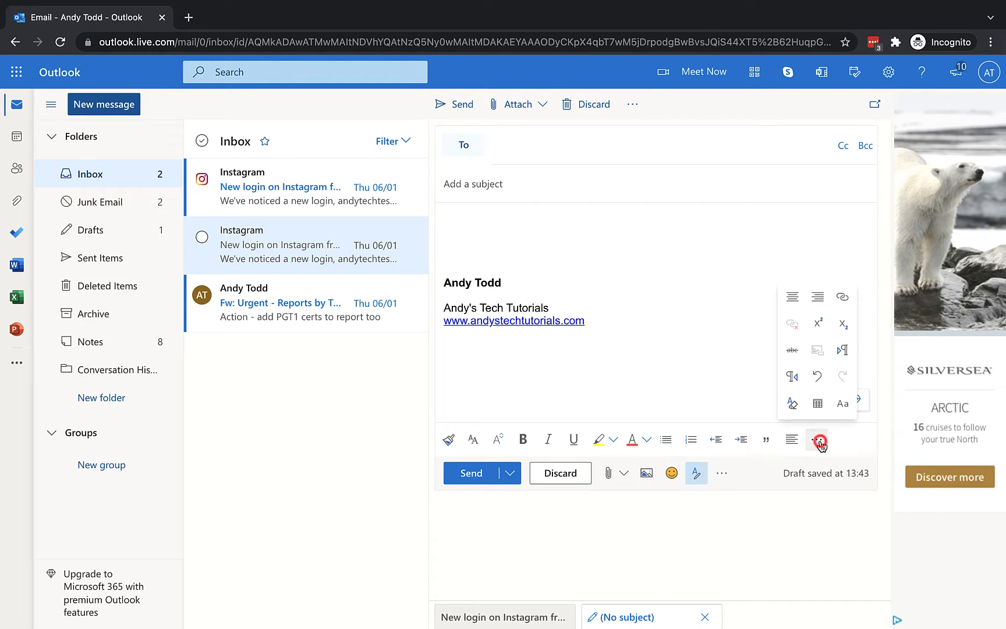
{"action": "left_click", "coordinate": [818, 406]}
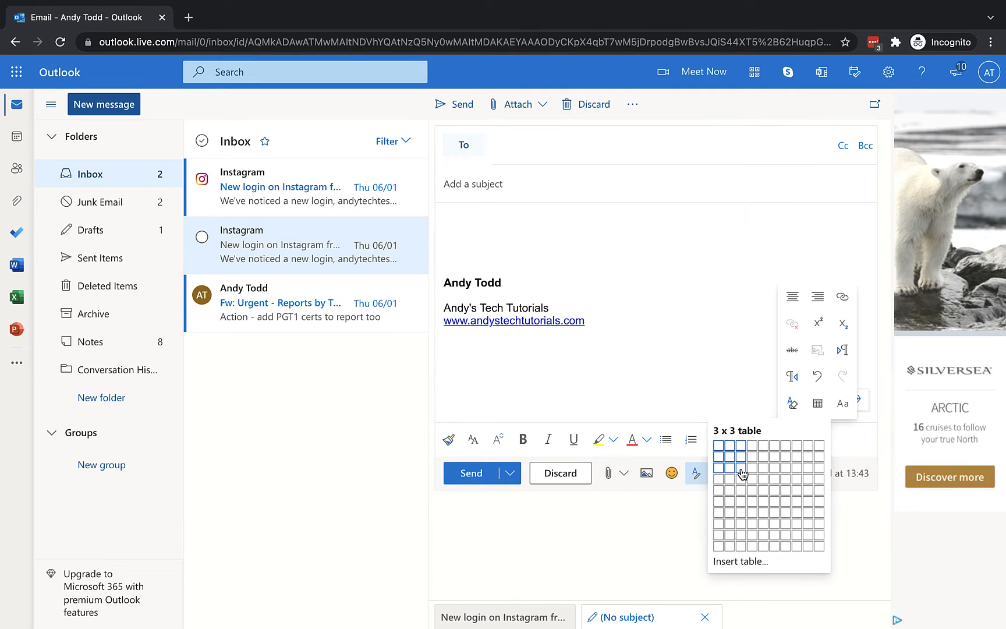
{"action": "left_click", "coordinate": [742, 468]}
{"action": "left_click", "coordinate": [490, 222]}
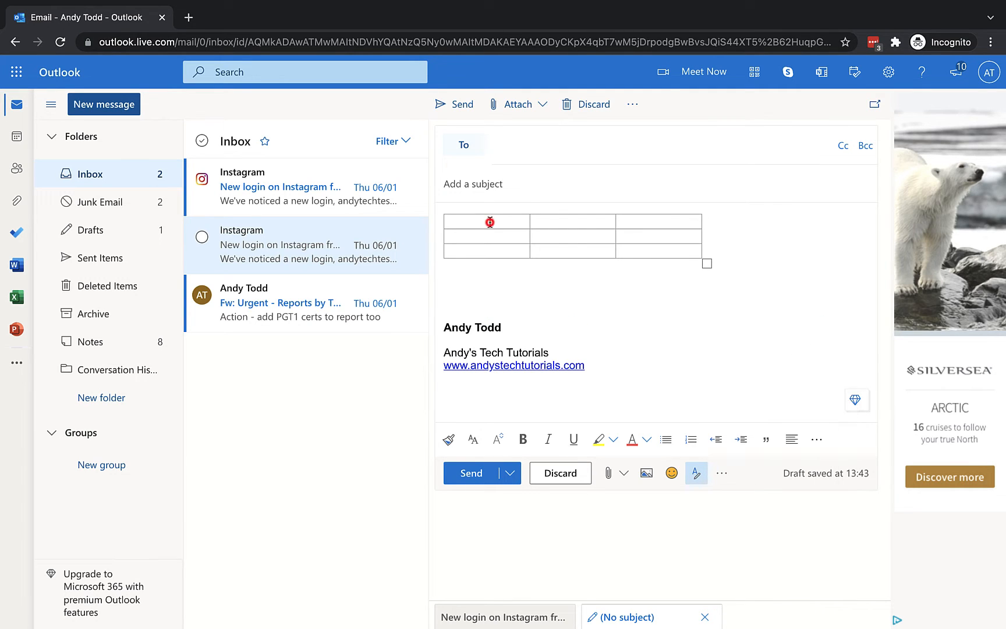
Step: Fill the first two table rows: Report 1 (647236, 47363) and Report 2 (57363, 47462)
{"action": "type", "text": "Round"}
{"action": "key", "text": "BackSpace"}
{"action": "key", "text": "BackSpace"}
{"action": "key", "text": "BackSpace"}
{"action": "key", "text": "BackSpace"}
{"action": "key", "text": "BackSpace"}
{"action": "type", "text": "eport 1"}
{"action": "key", "text": "Tab"}
{"action": "type", "text": "647236 "}
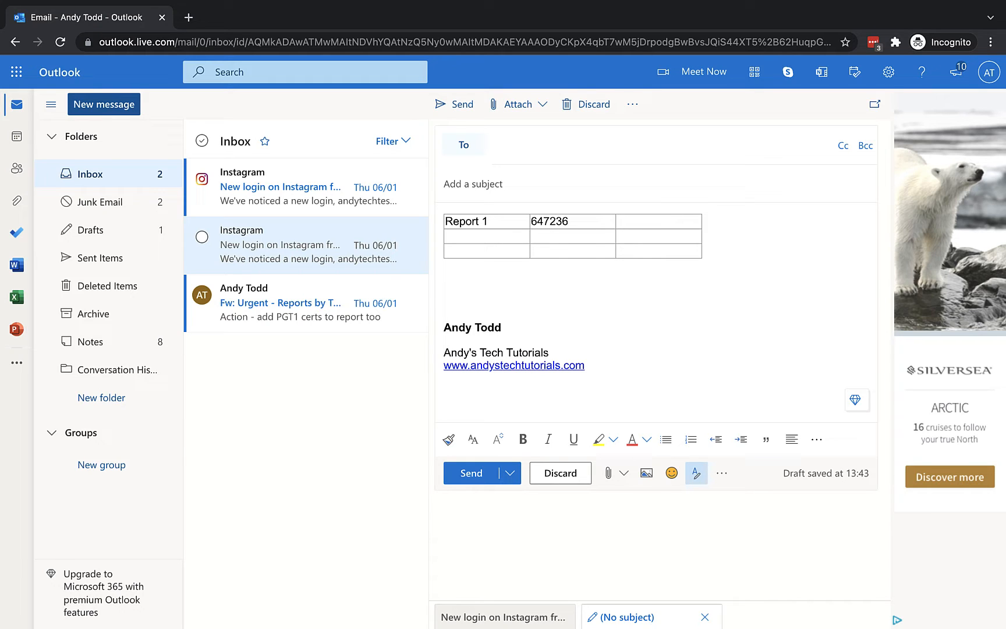
{"action": "type", "text": "47363"}
{"action": "left_click", "coordinate": [494, 236]}
{"action": "type", "text": "Report 2 57363 "}
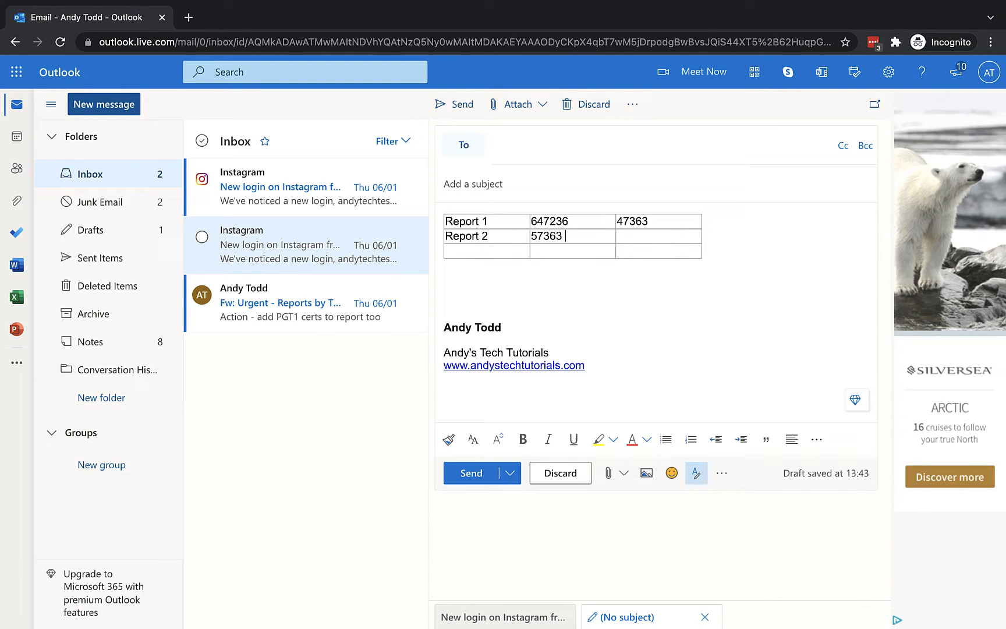
{"action": "type", "text": "47462"}
Step: Fill the third row with Report 3, 78393 and 578209, and select the table's first row
{"action": "left_click", "coordinate": [483, 248]}
{"action": "type", "text": "Report 3"}
{"action": "key", "text": "Tab"}
{"action": "type", "text": "78393"}
{"action": "key", "text": "Tab"}
{"action": "type", "text": "578209"}
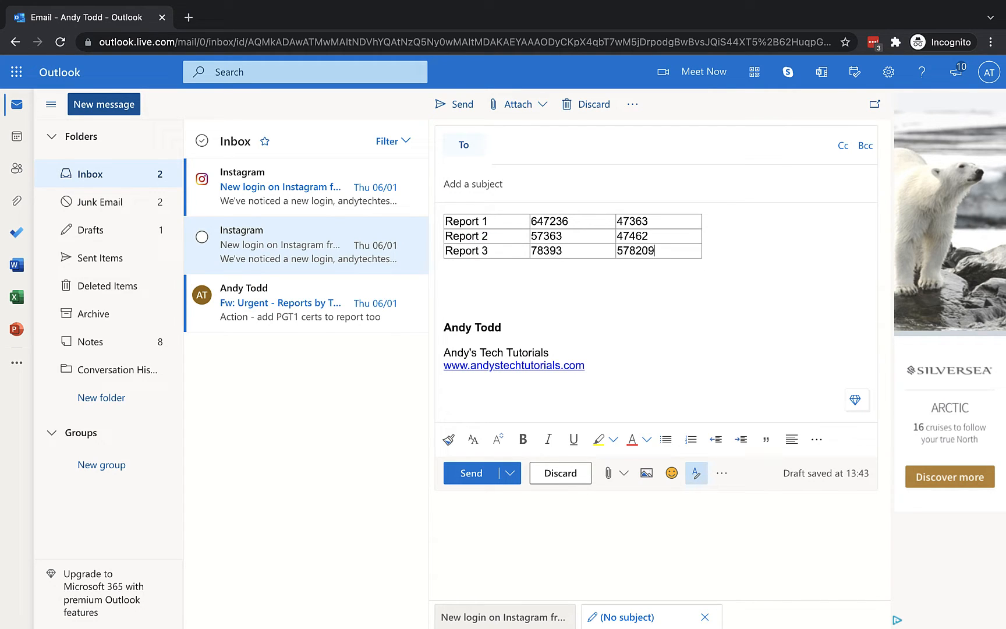
{"action": "mouse_move", "coordinate": [529, 214]}
{"action": "left_click_drag", "start_coordinate": [671, 222], "coordinate": [466, 214]}
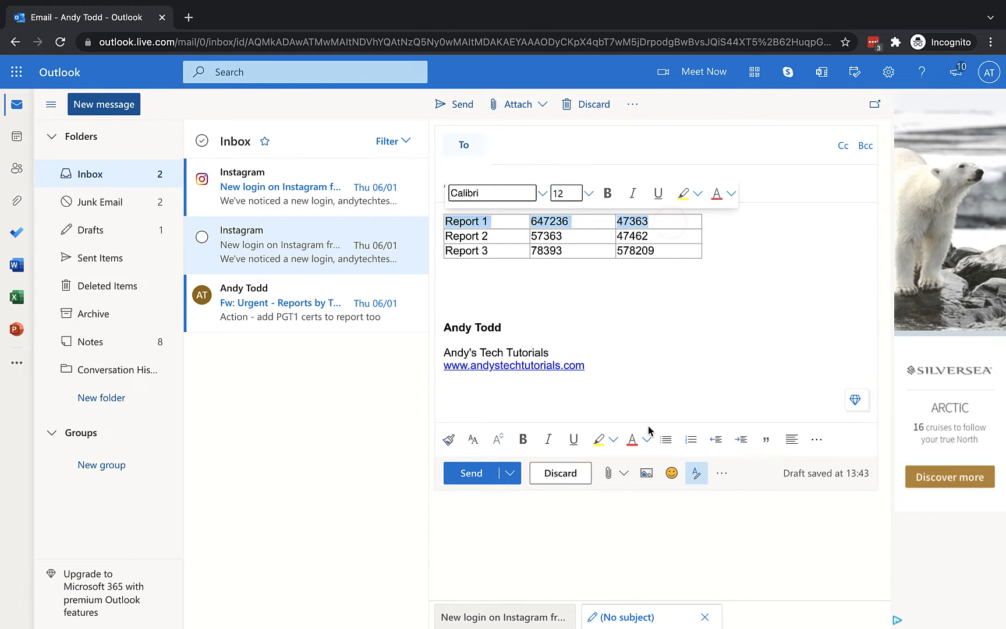
Step: Bring up highlight colours for the first table row, then dismiss them without applying any colour
{"action": "left_click", "coordinate": [614, 439]}
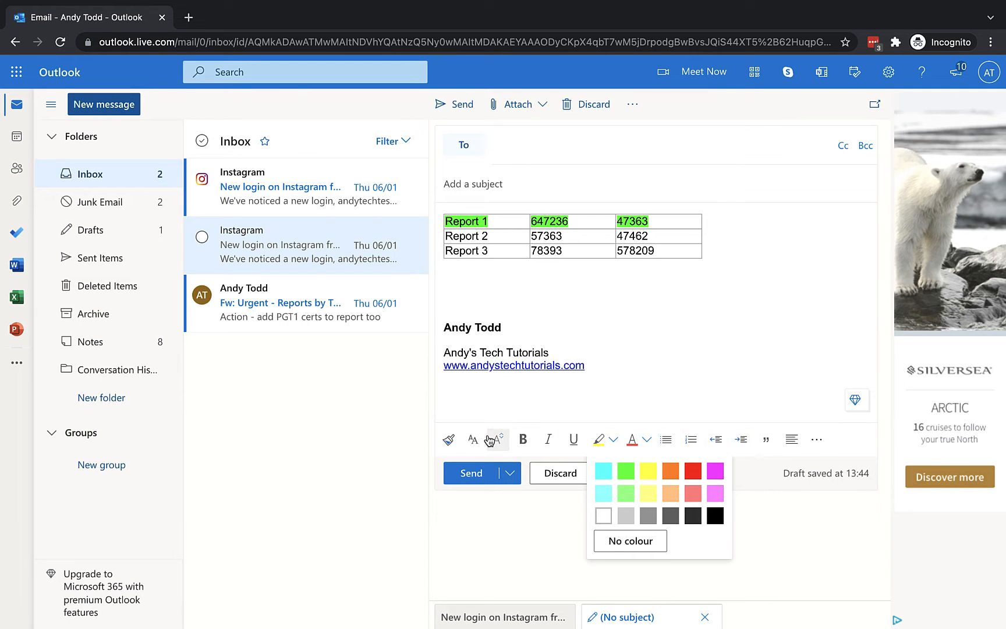
{"action": "left_click", "coordinate": [677, 371]}
{"action": "left_click", "coordinate": [671, 296]}
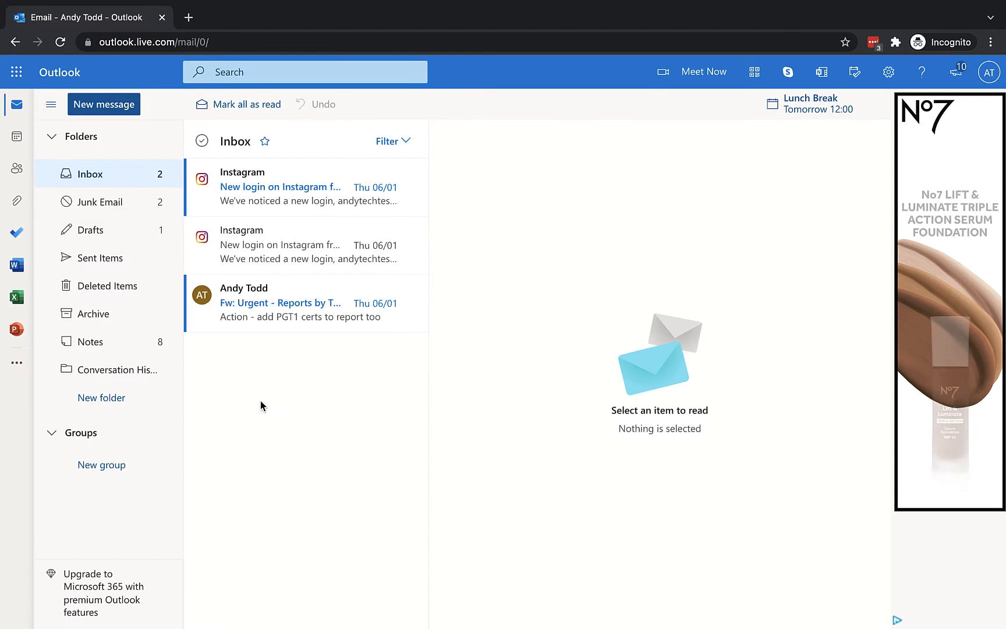
Step: Go to the Junk Email folder and open the GHT6 Report message
{"action": "left_click", "coordinate": [76, 200]}
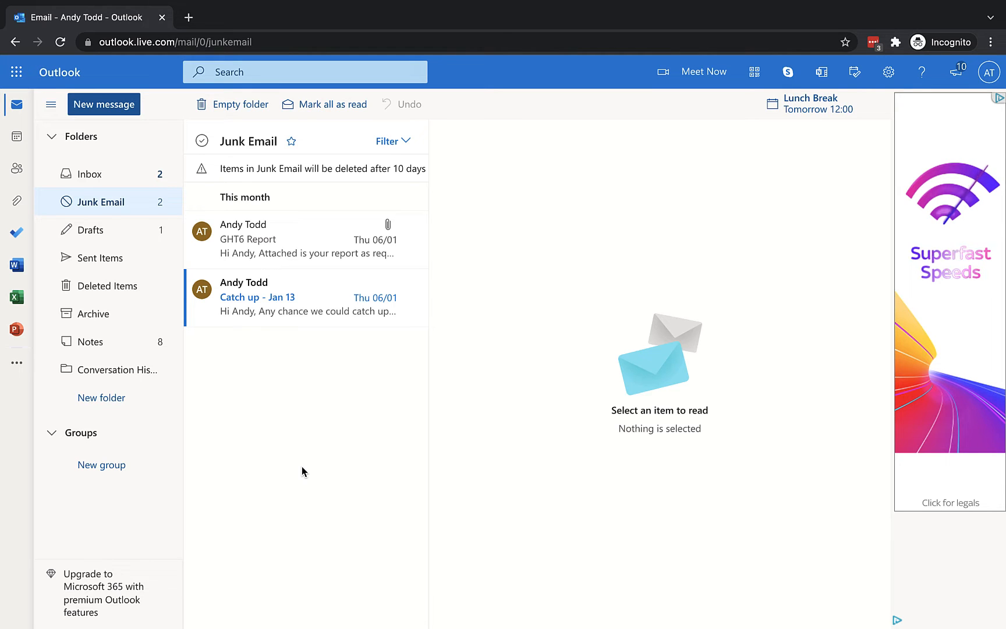
{"action": "left_click", "coordinate": [274, 263]}
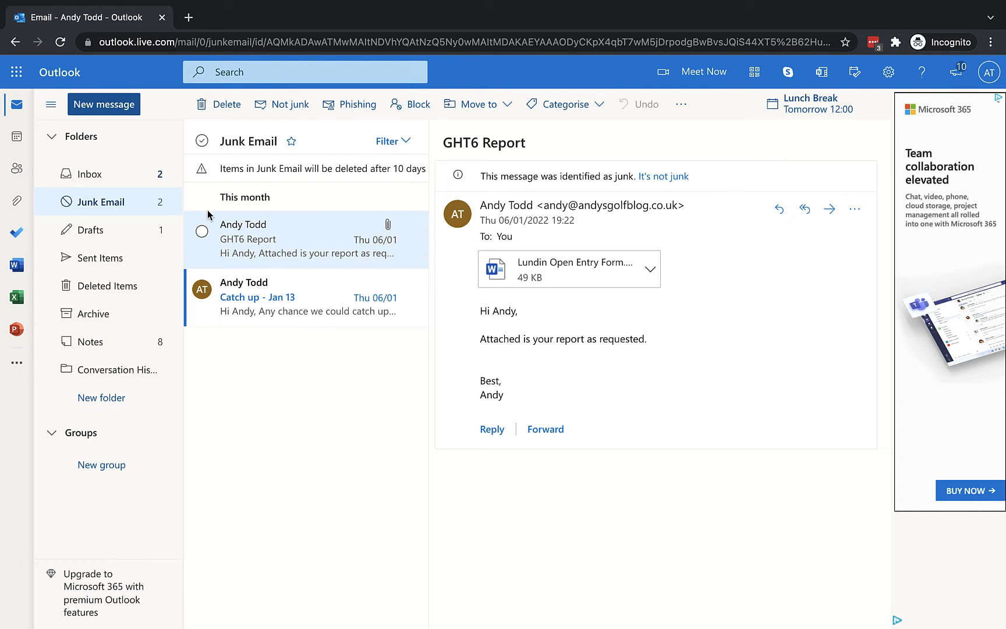
Step: Open the full Outlook settings at Email > Junk email to view blocked and safe senders
{"action": "left_click", "coordinate": [890, 73]}
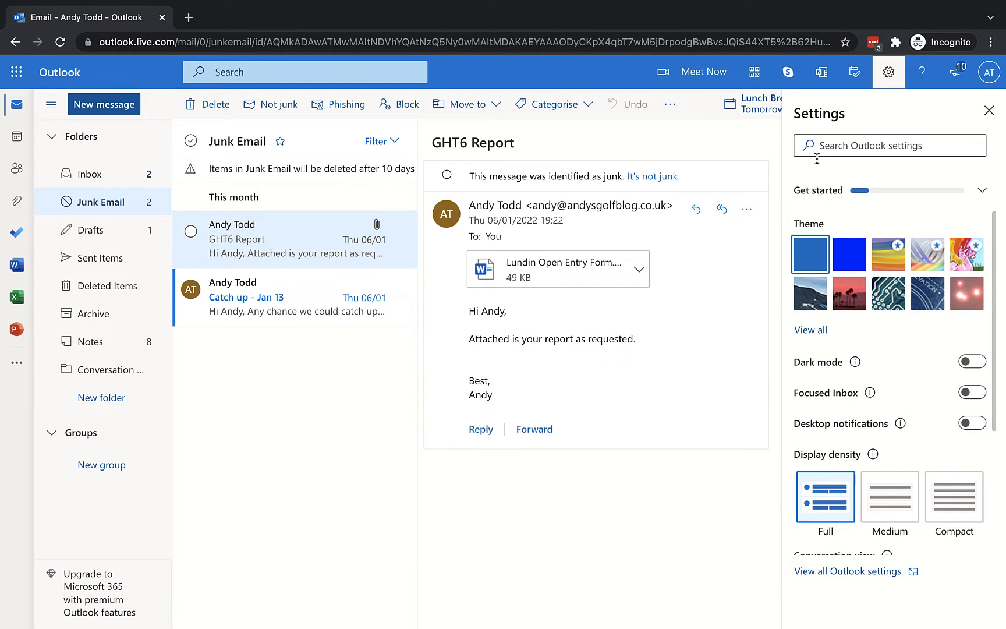
{"action": "left_click", "coordinate": [849, 572]}
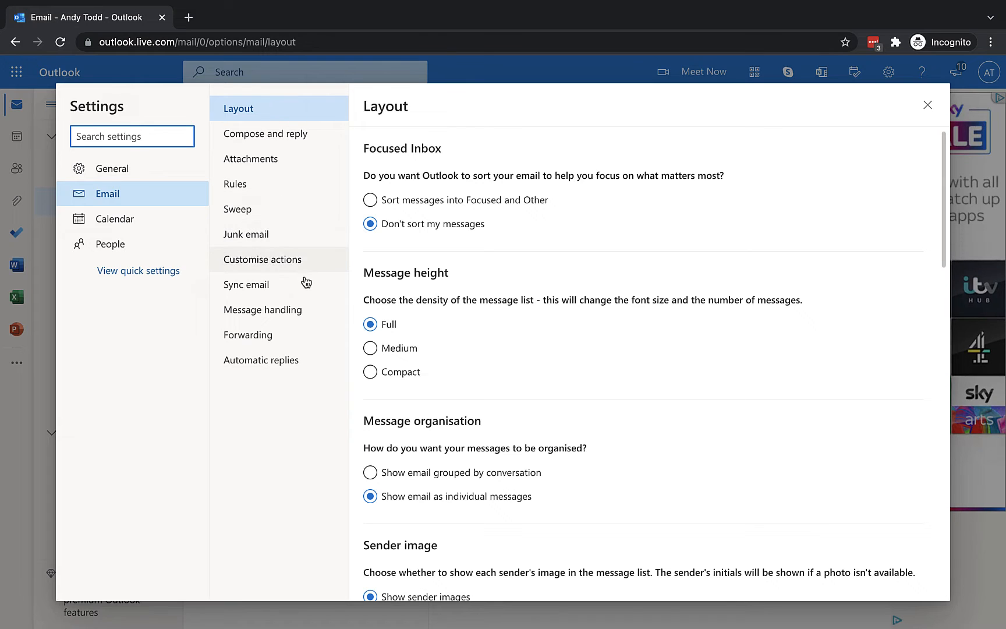
{"action": "left_click", "coordinate": [255, 235]}
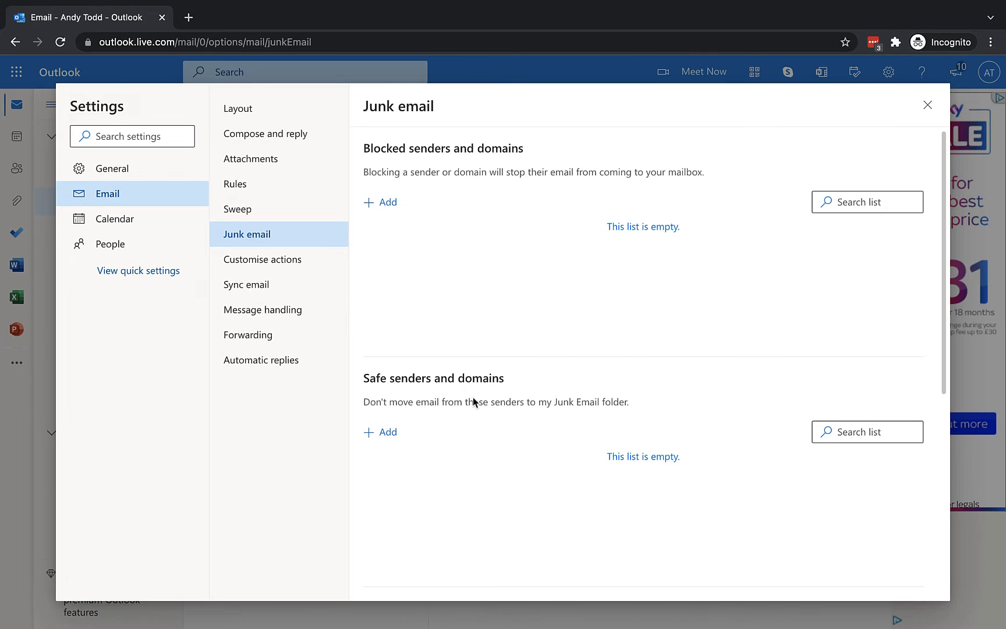
Step: Add the junk message sender's e-mail address under Safe senders and domains and save
{"action": "left_click", "coordinate": [387, 432]}
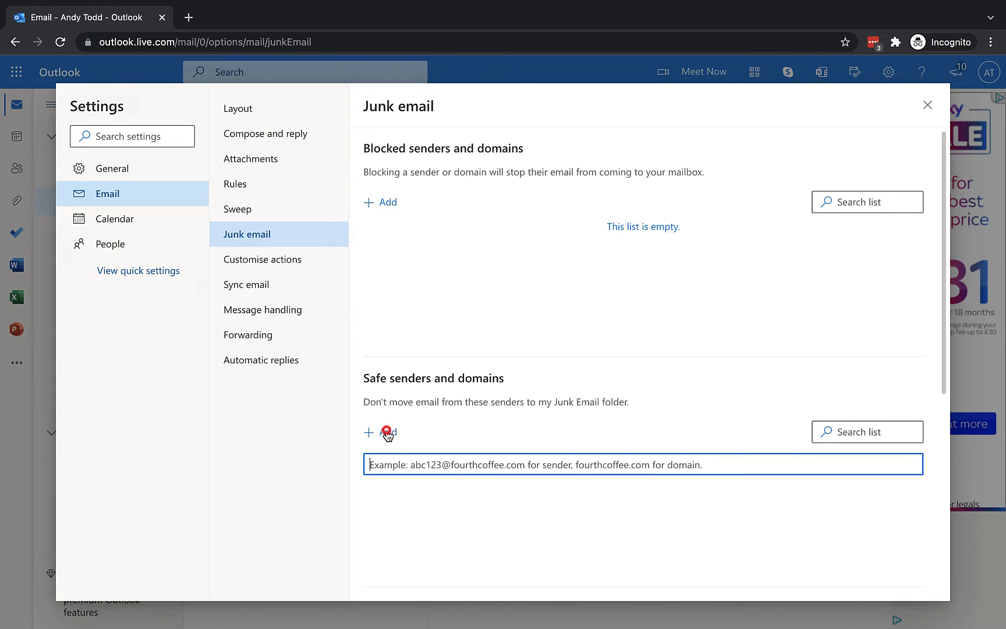
{"action": "left_click", "coordinate": [415, 464]}
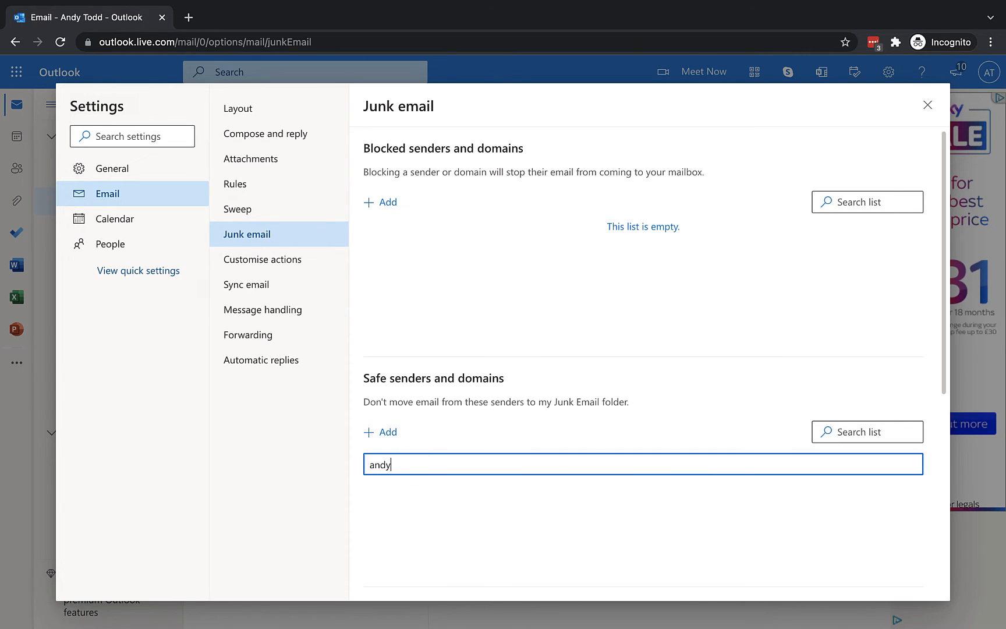
{"action": "key", "text": "Return"}
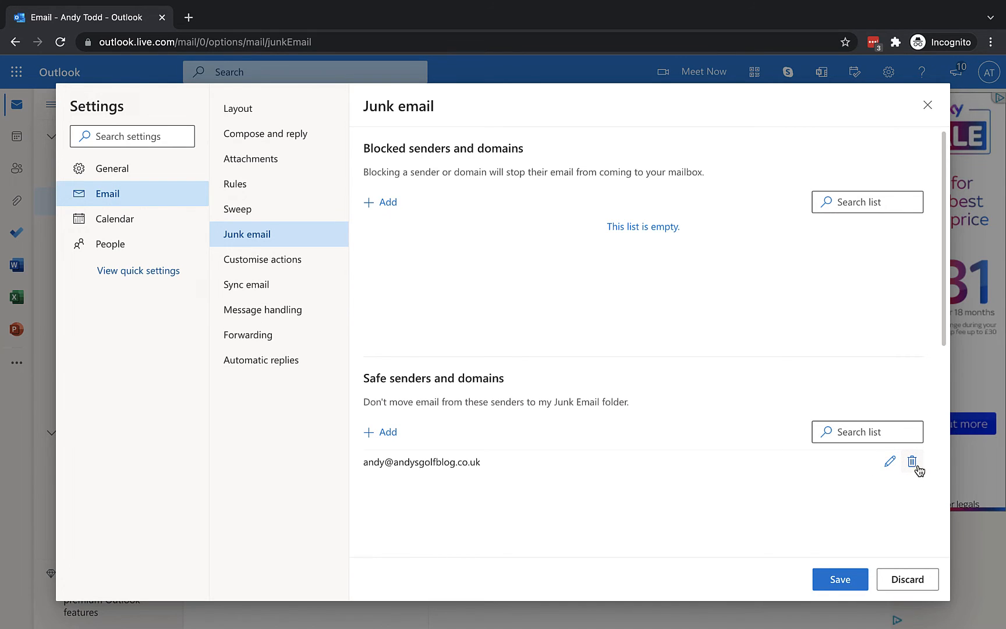
{"action": "left_click", "coordinate": [835, 582]}
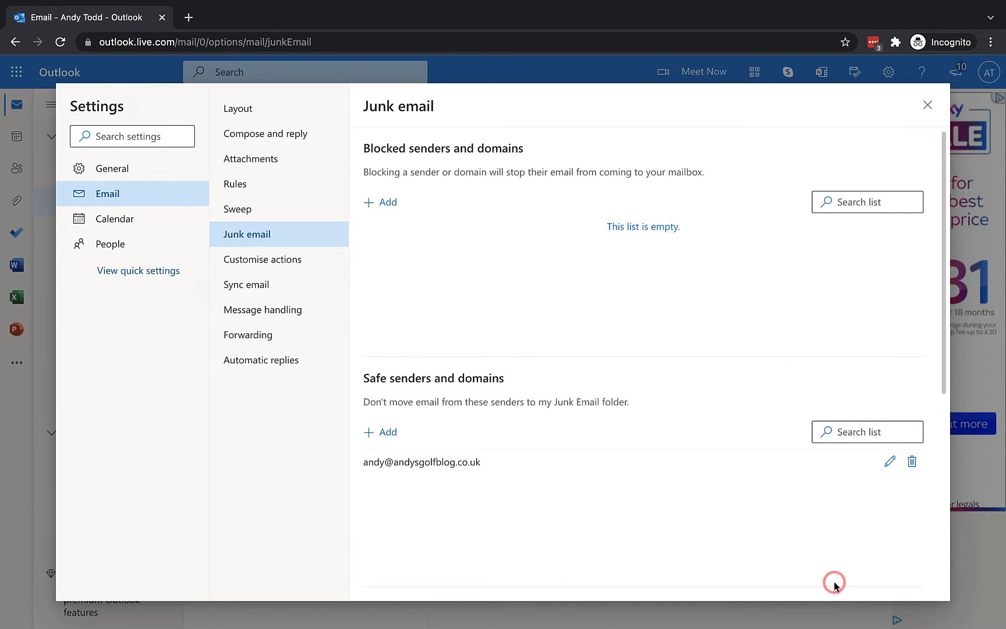
Step: Close the Settings window to get back to the Inbox
{"action": "left_click", "coordinate": [932, 106]}
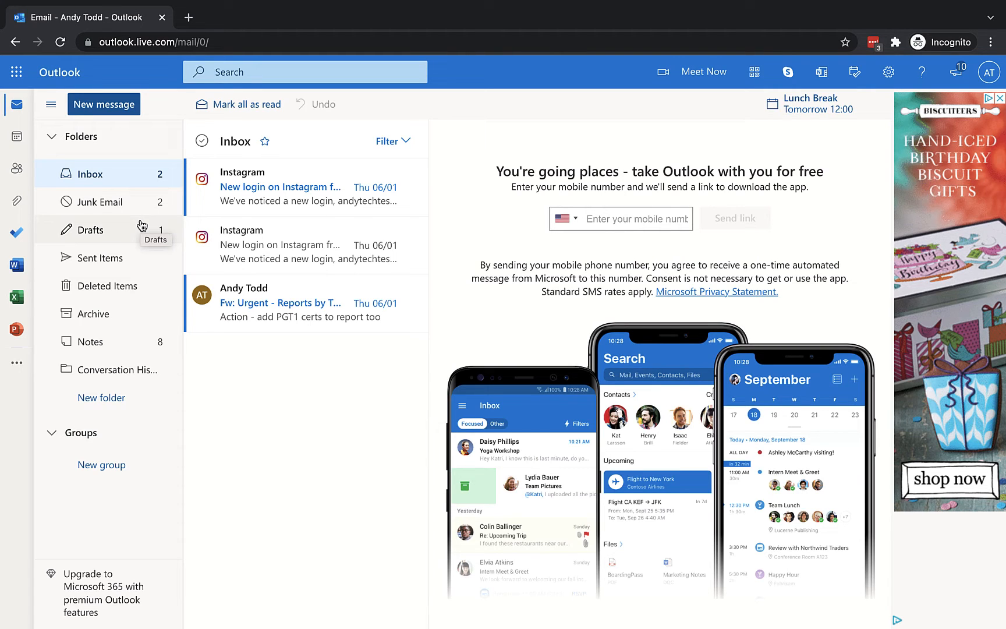
Step: Find Forwarding by searching settings for 'forwarding', enable it, and enter the destination e-mail address
{"action": "left_click", "coordinate": [889, 72]}
{"action": "left_click", "coordinate": [886, 147]}
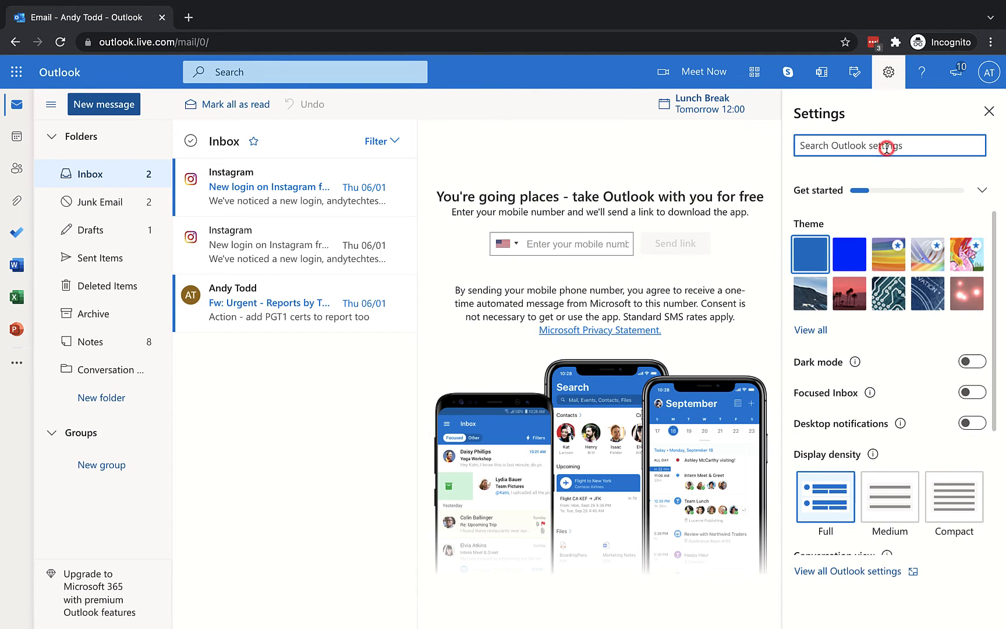
{"action": "type", "text": "forwarding"}
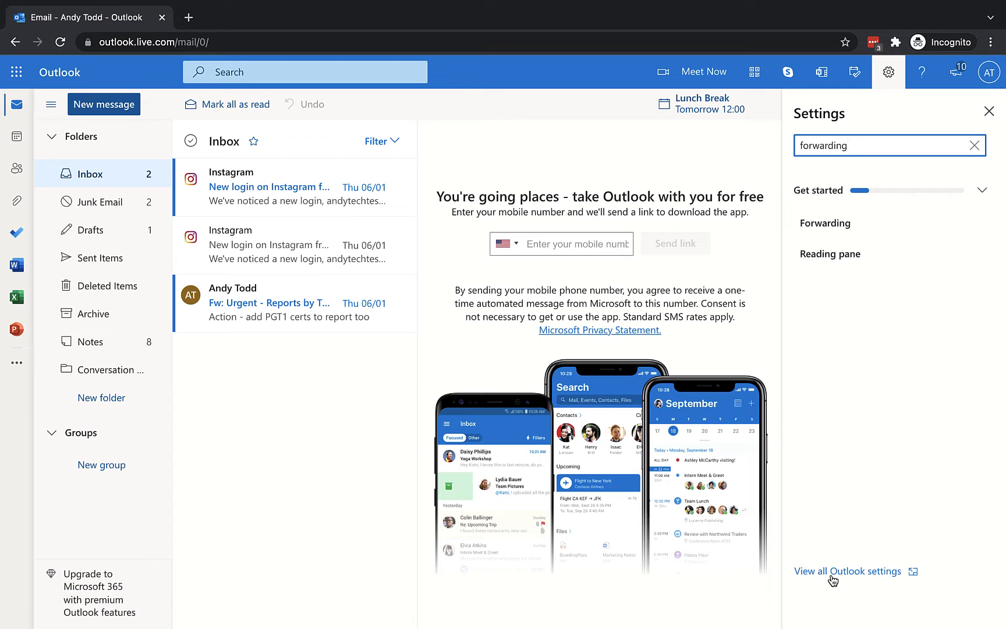
{"action": "left_click", "coordinate": [826, 225]}
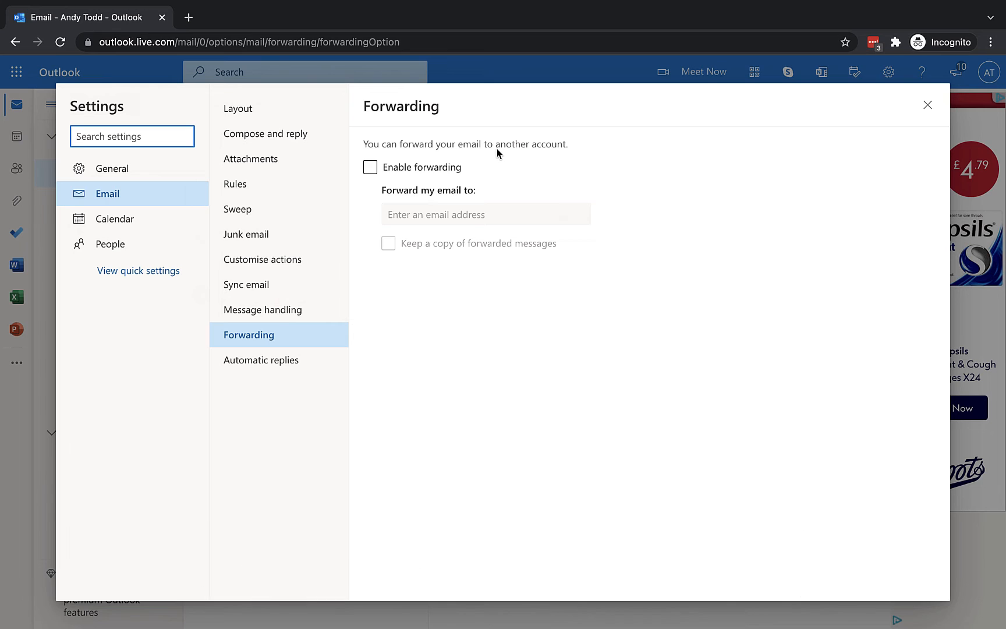
{"action": "left_click", "coordinate": [371, 169]}
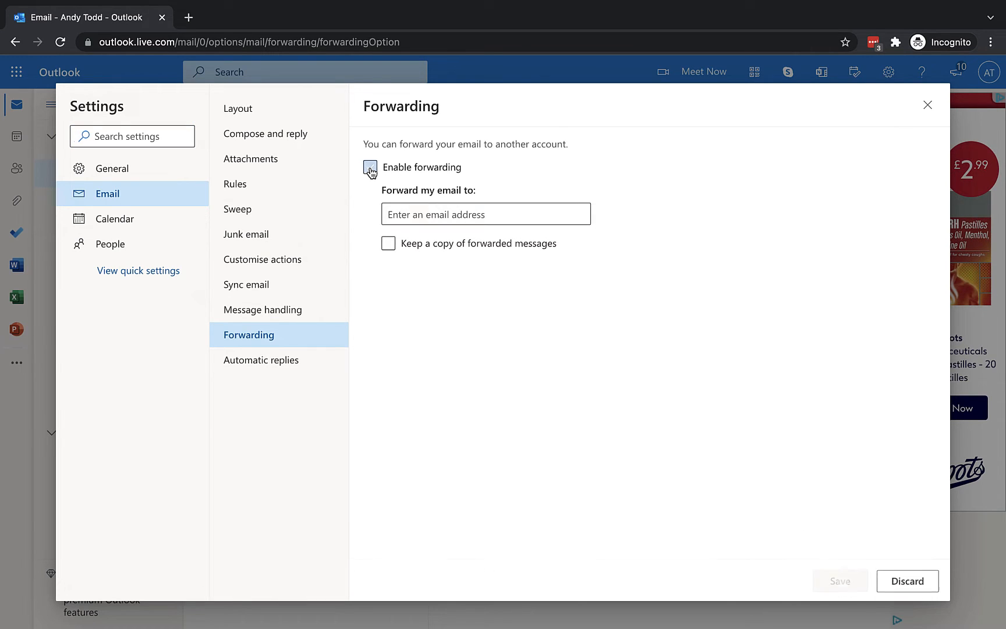
{"action": "left_click", "coordinate": [418, 217]}
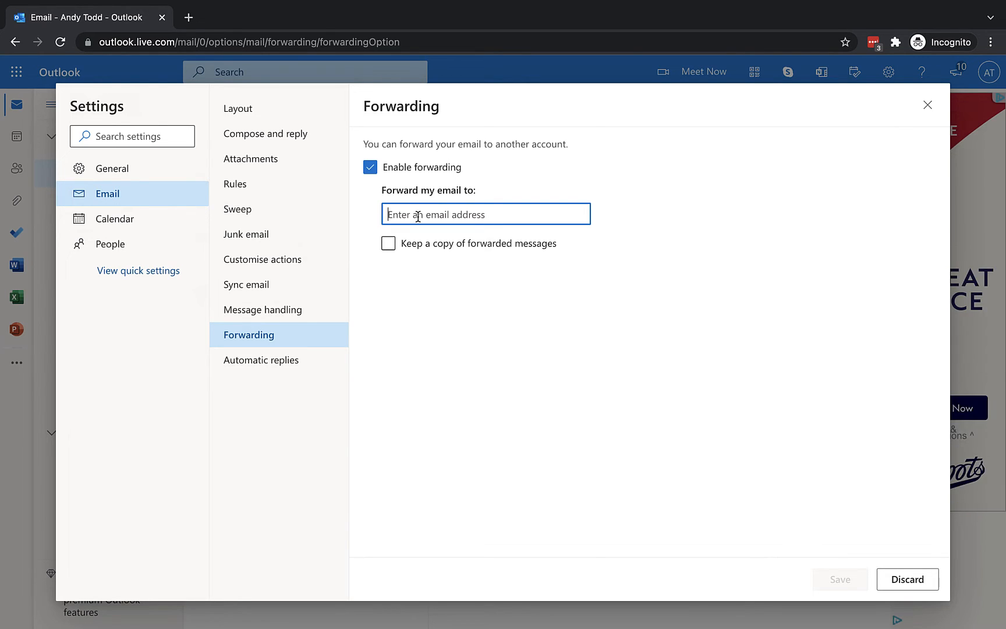
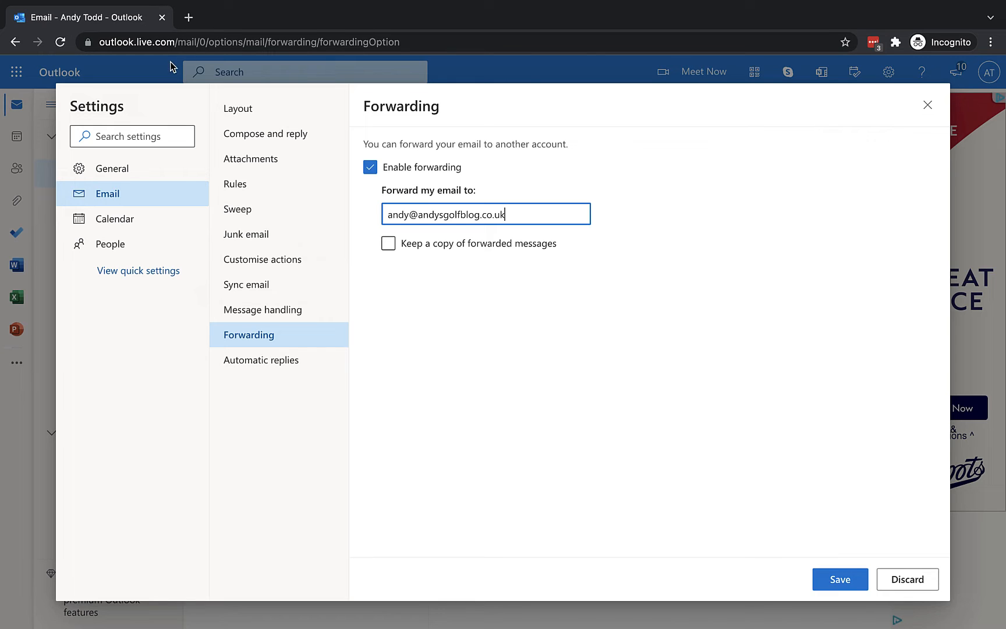
Step: Tick Keep a copy of forwarded messages, save the forwarding setup, and close Settings
{"action": "left_click", "coordinate": [388, 245]}
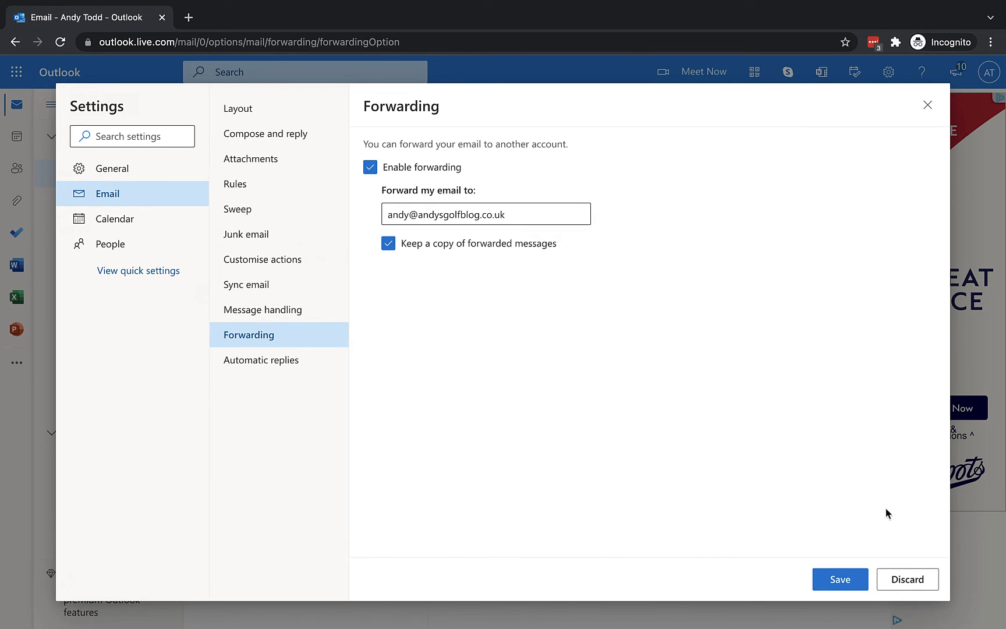
{"action": "left_click", "coordinate": [849, 580]}
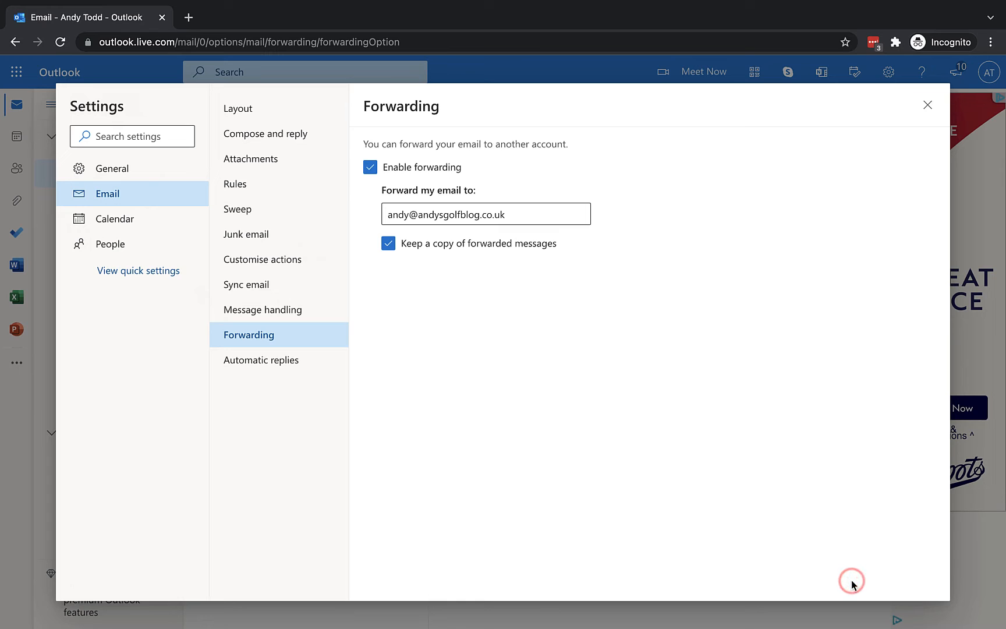
{"action": "left_click", "coordinate": [929, 108]}
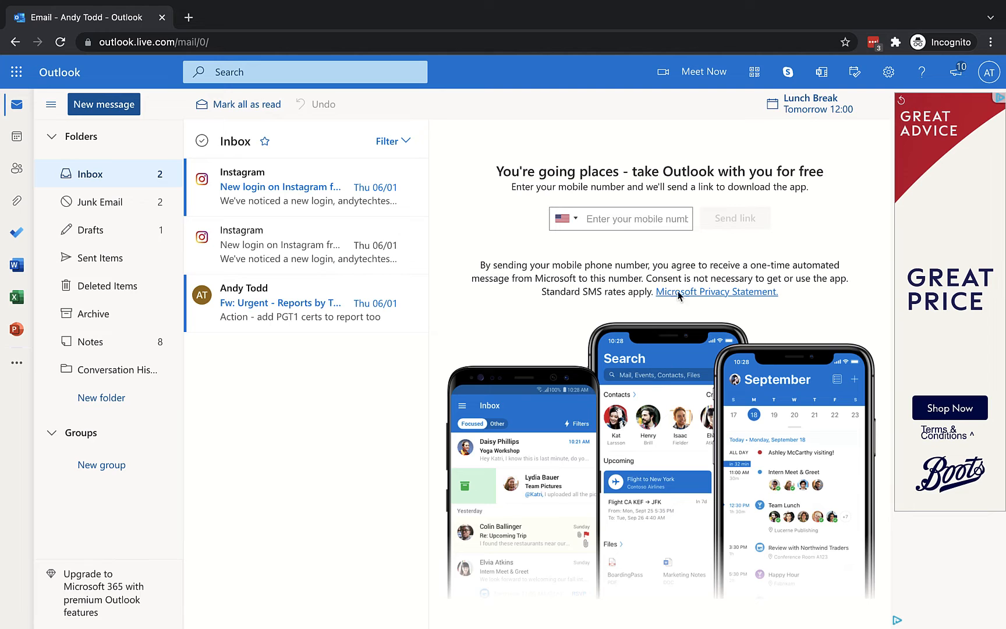
Step: Search settings for 'out of' and open Automatic replies from the results
{"action": "left_click", "coordinate": [892, 74]}
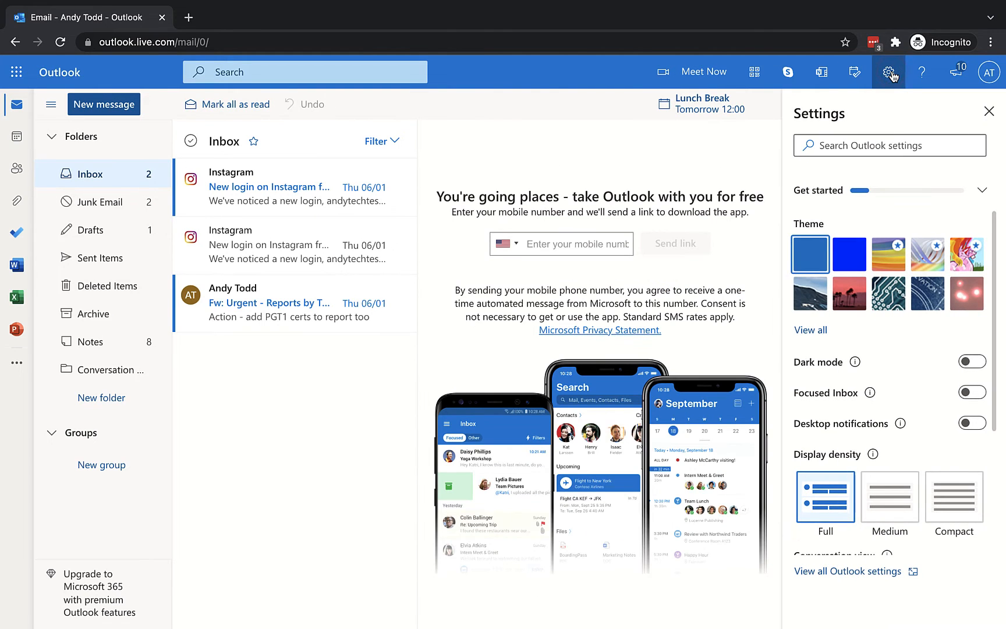
{"action": "left_click", "coordinate": [883, 149]}
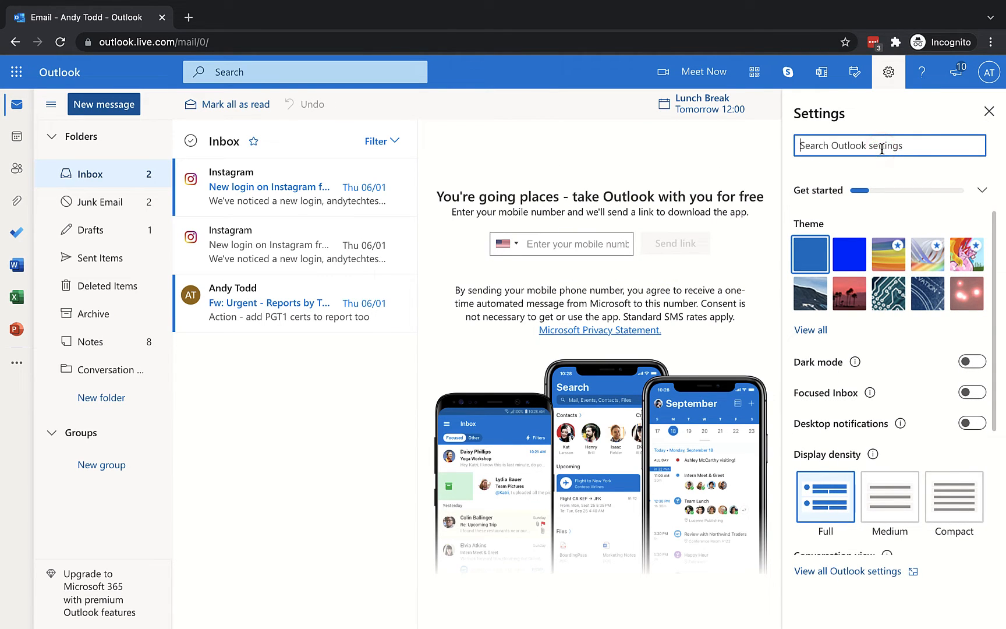
{"action": "type", "text": "out of"}
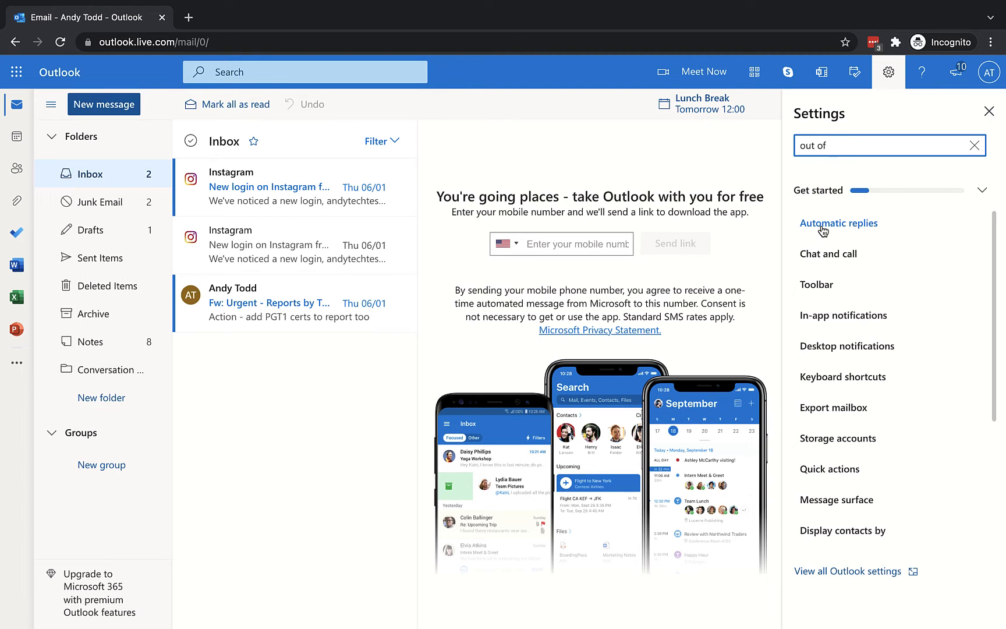
{"action": "left_click", "coordinate": [821, 227]}
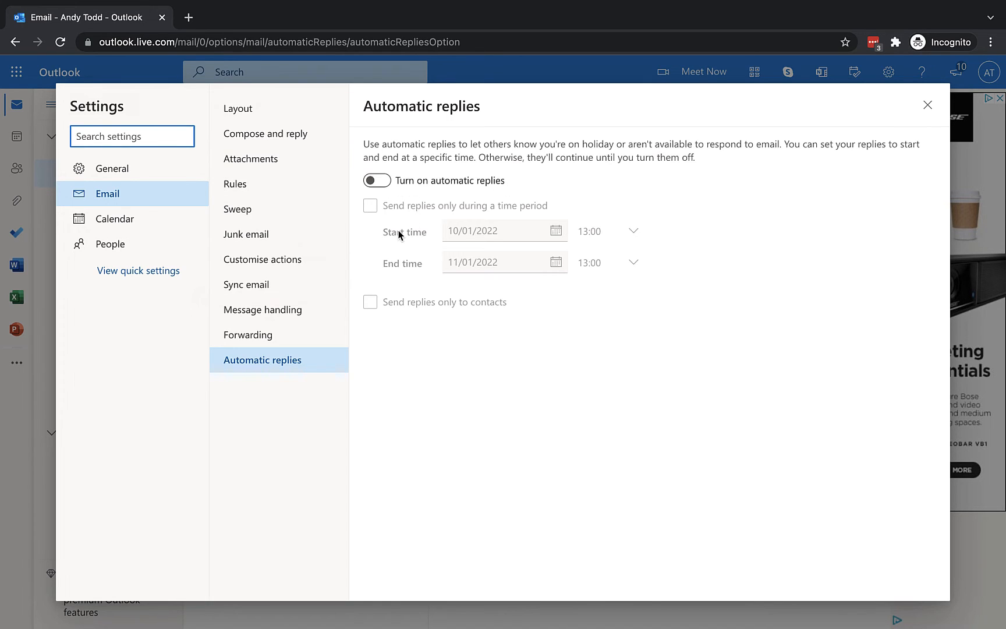
Step: Turn on automatic replies limited to a time period starting 14/01/2022 at 15:00
{"action": "left_click", "coordinate": [382, 181]}
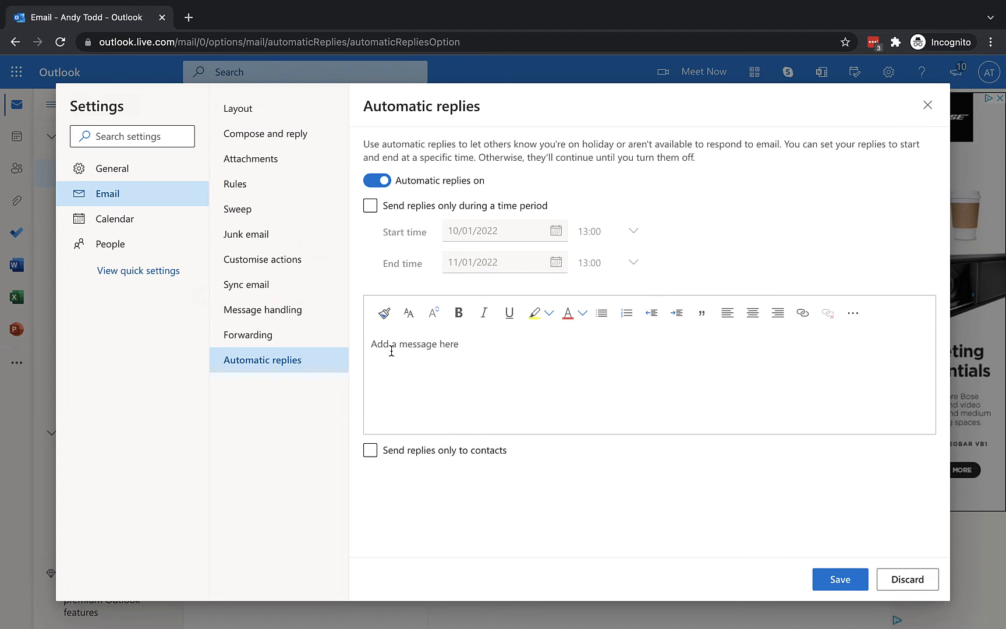
{"action": "left_click", "coordinate": [448, 205]}
{"action": "left_click", "coordinate": [370, 206]}
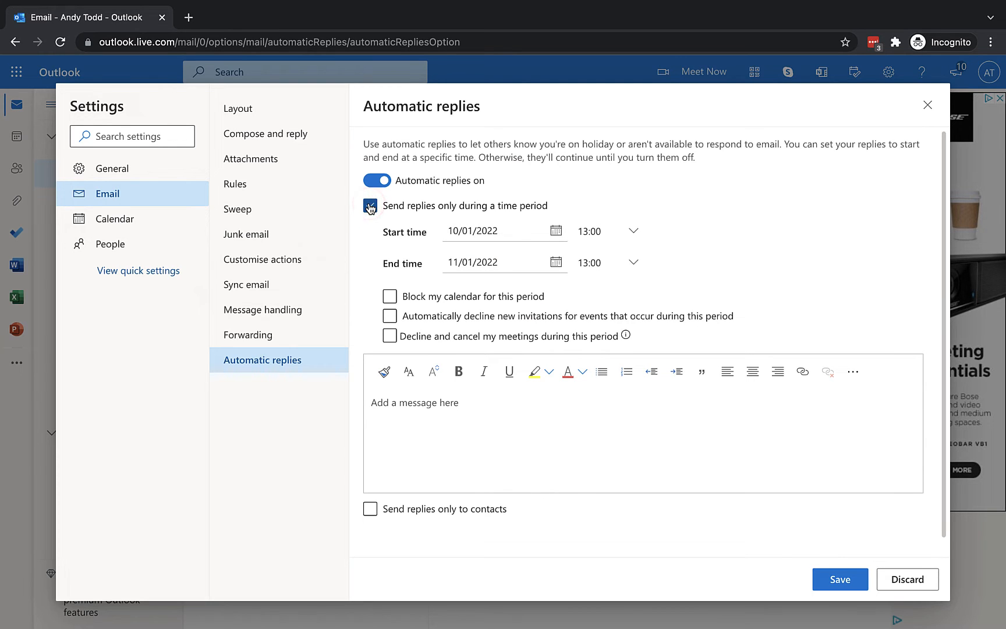
{"action": "left_click", "coordinate": [557, 231]}
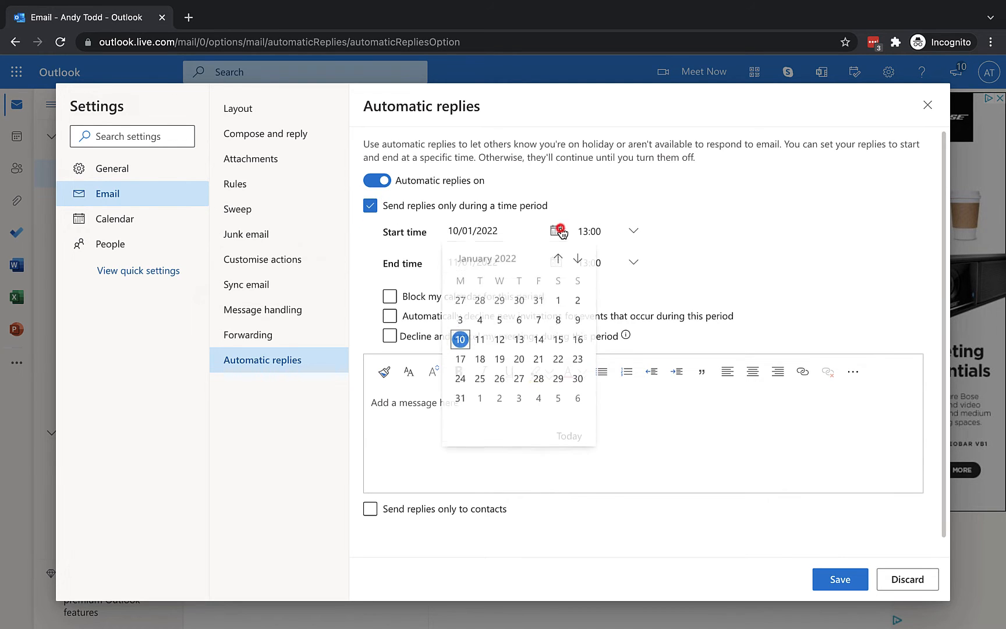
{"action": "left_click", "coordinate": [539, 342]}
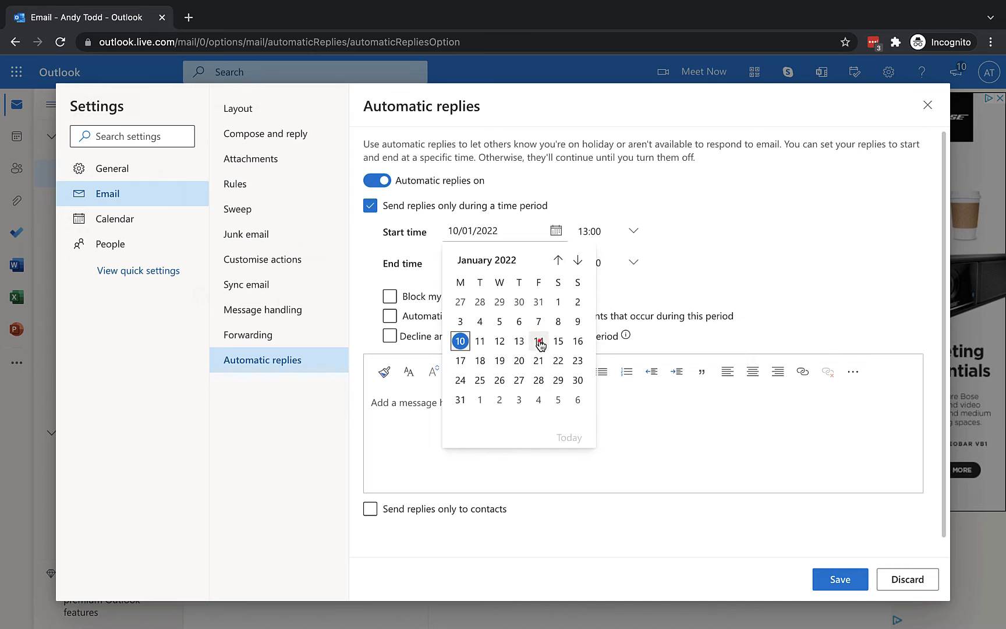
{"action": "left_click", "coordinate": [632, 231]}
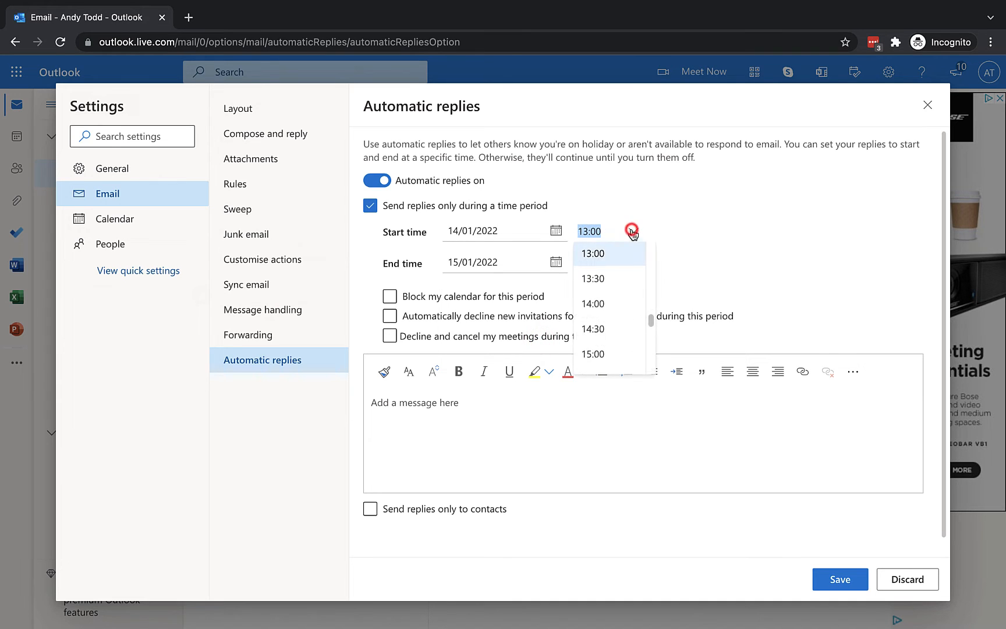
{"action": "left_click", "coordinate": [611, 353]}
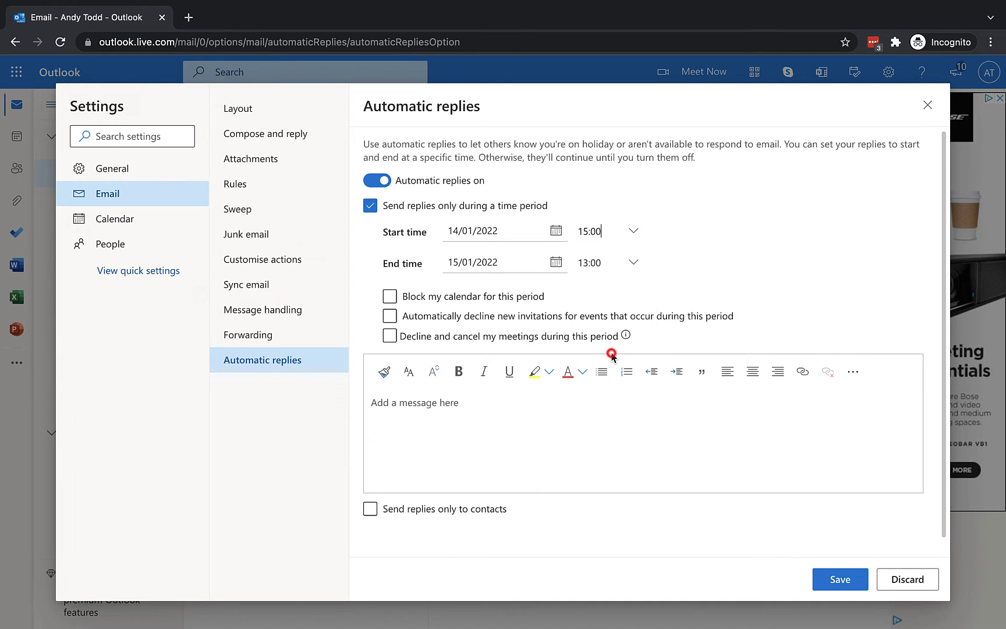
Step: Set the auto-reply period's end to 31/01/2022 at 09:00
{"action": "left_click", "coordinate": [557, 262]}
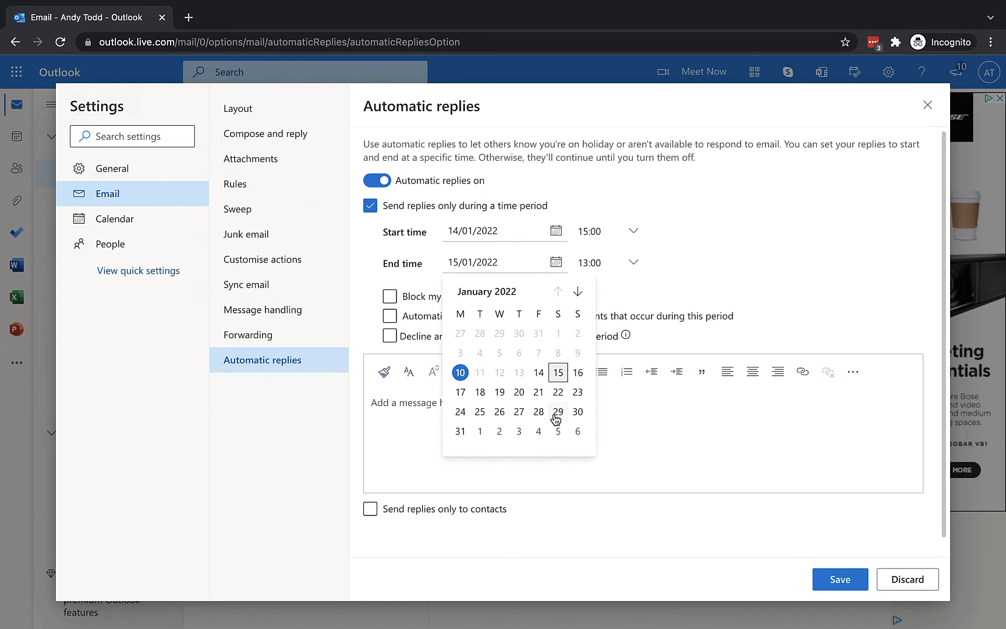
{"action": "left_click", "coordinate": [460, 434]}
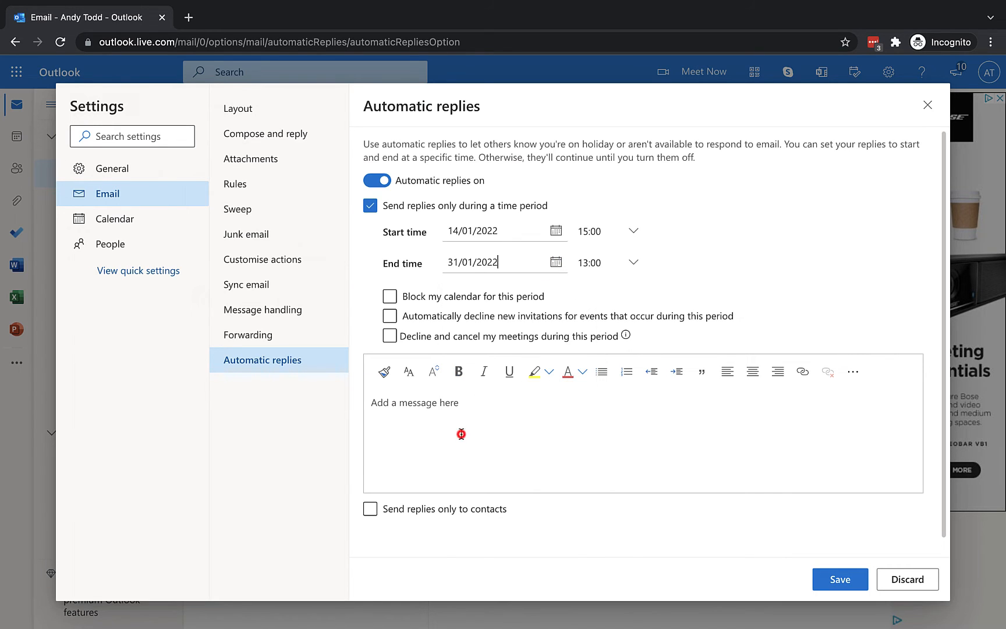
{"action": "left_click", "coordinate": [634, 261]}
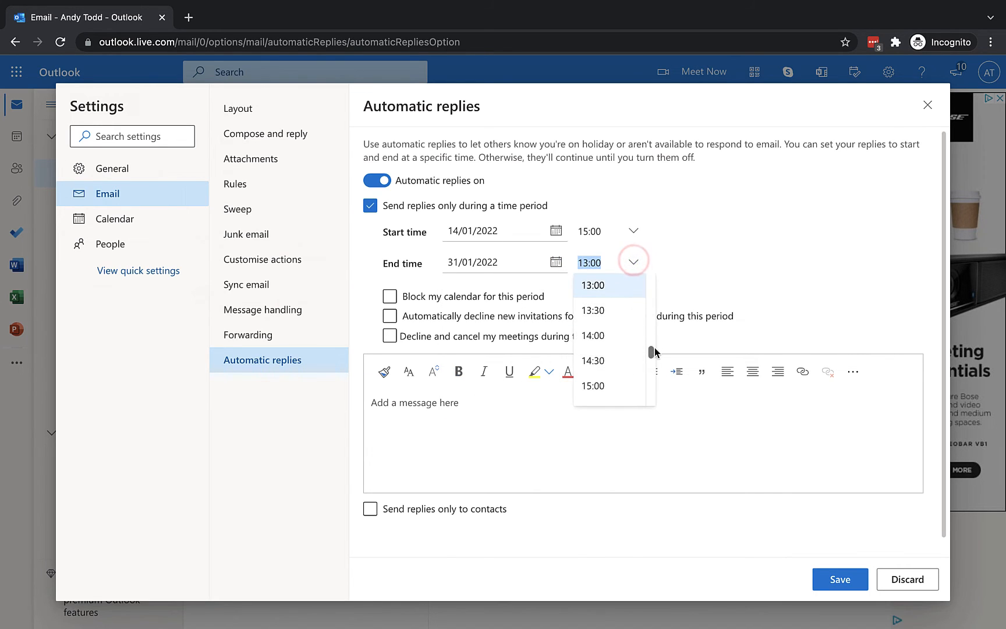
{"action": "left_click_drag", "start_coordinate": [651, 352], "coordinate": [651, 330]}
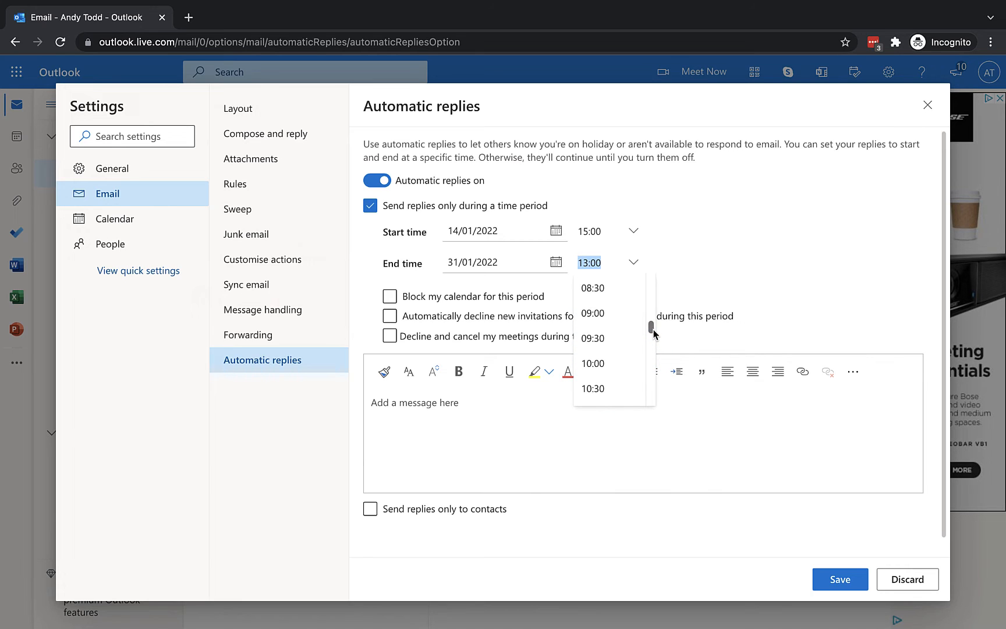
{"action": "left_click", "coordinate": [623, 318]}
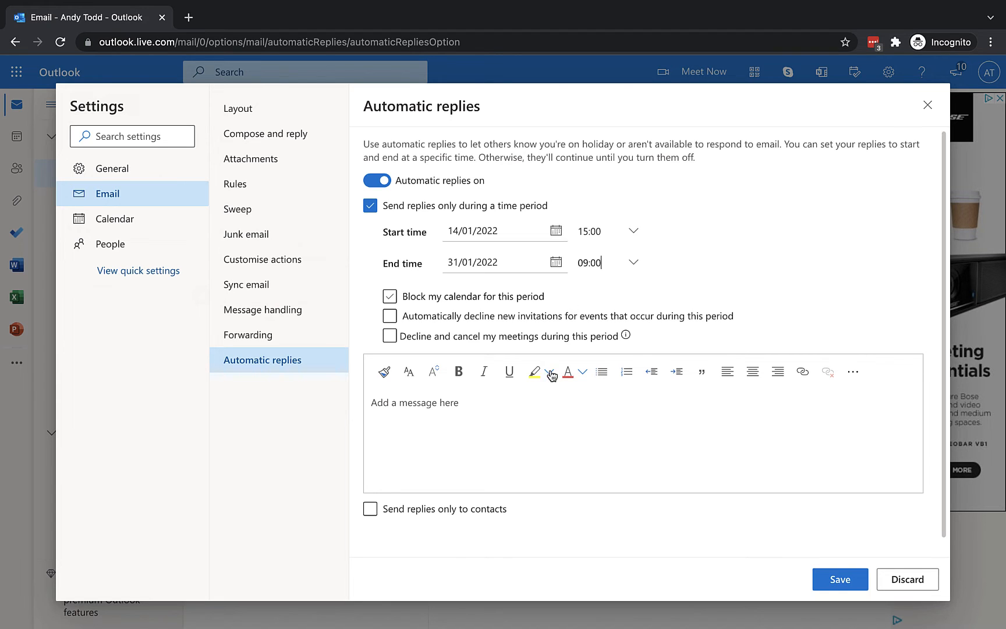
Step: Type a greeting, say you're on holiday and will reply on return, and add a sign-off
{"action": "left_click", "coordinate": [408, 430]}
{"action": "type", "text": "Hello,Thank"}
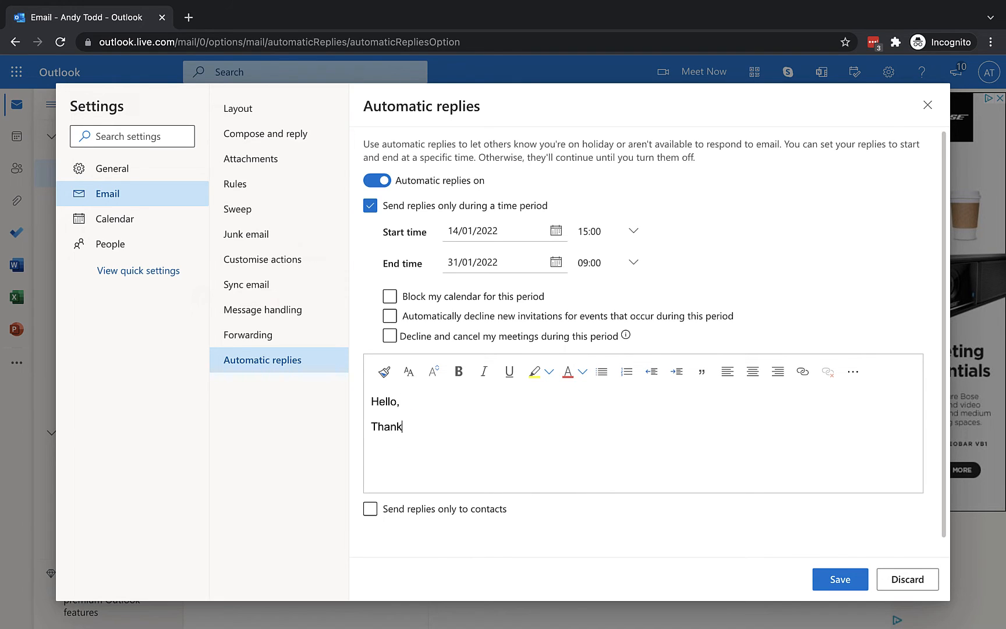
{"action": "type", "text": " you for your email. I am on holiday at the mm"}
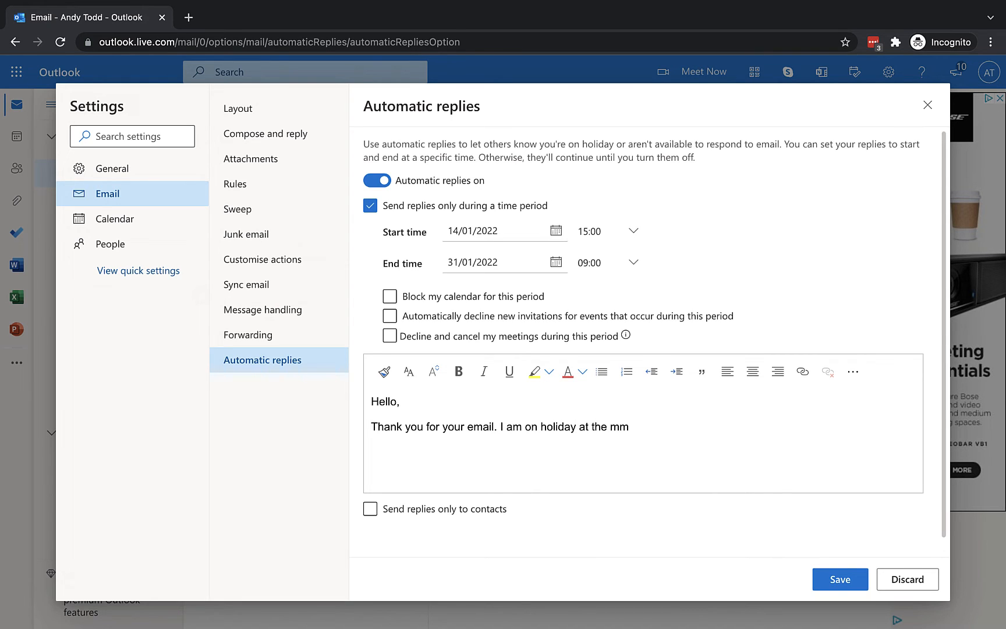
{"action": "type", "text": "oment but will reply as soon as I"}
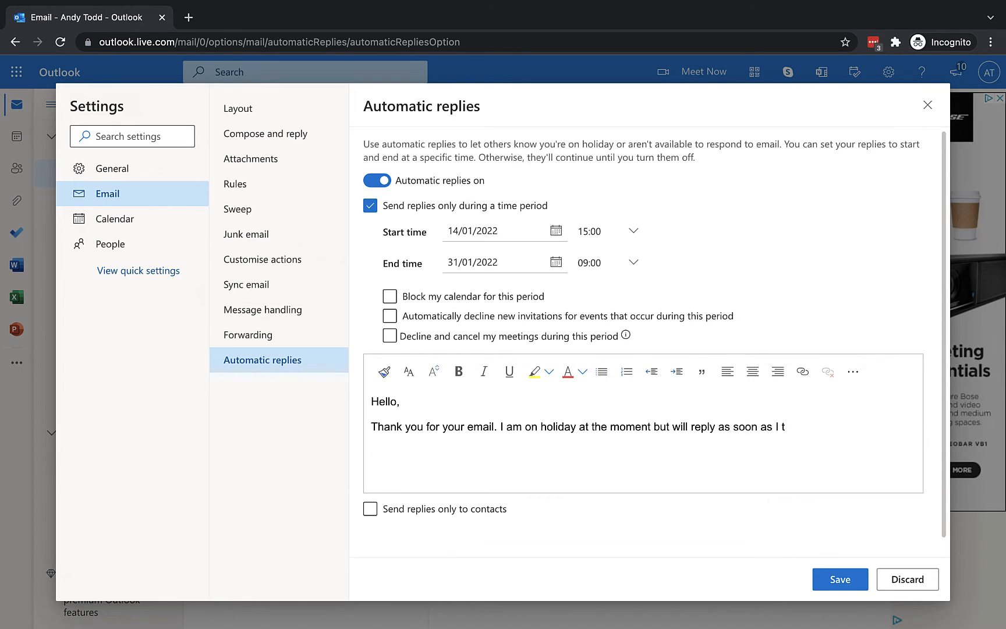
{"action": "type", "text": " re"}
{"action": "type", "text": "turn"}
{"action": "type", "text": "Thankms"}
{"action": "key", "text": "shift+Return"}
{"action": "type", "text": "Andy"}
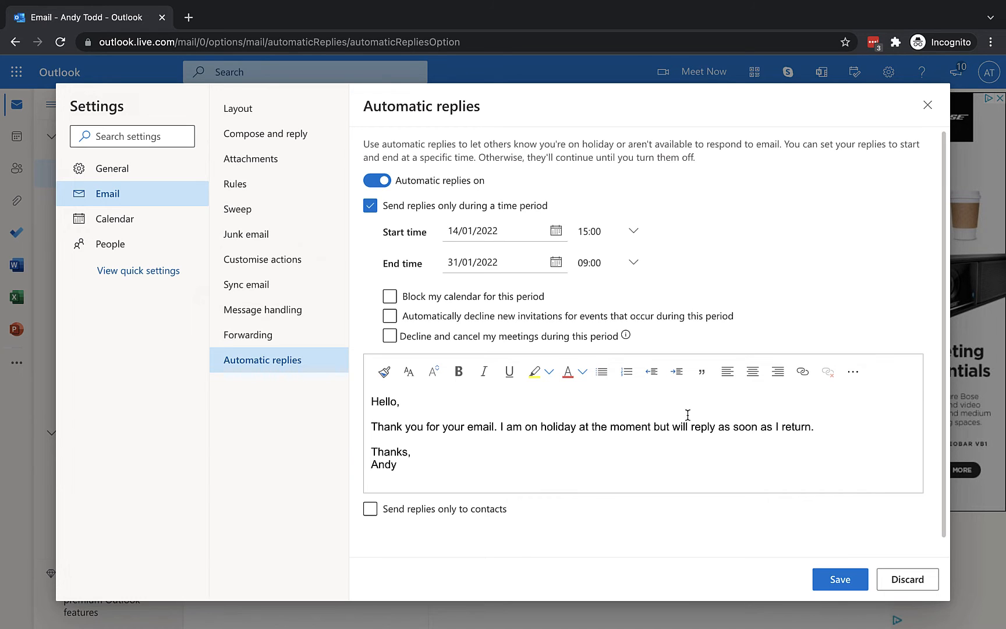
{"action": "left_click", "coordinate": [617, 336]}
Step: Block the calendar for the period with an event titled 'On Holiday'
{"action": "left_click", "coordinate": [389, 296]}
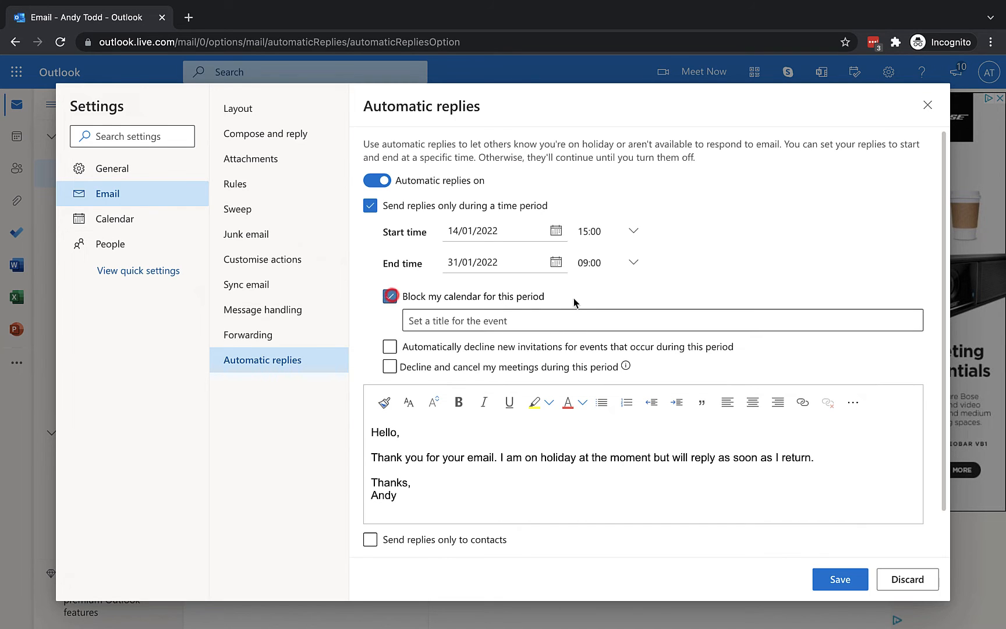
{"action": "left_click", "coordinate": [511, 319]}
{"action": "type", "text": "H"}
{"action": "key", "text": "BackSpace"}
{"action": "type", "text": "n"}
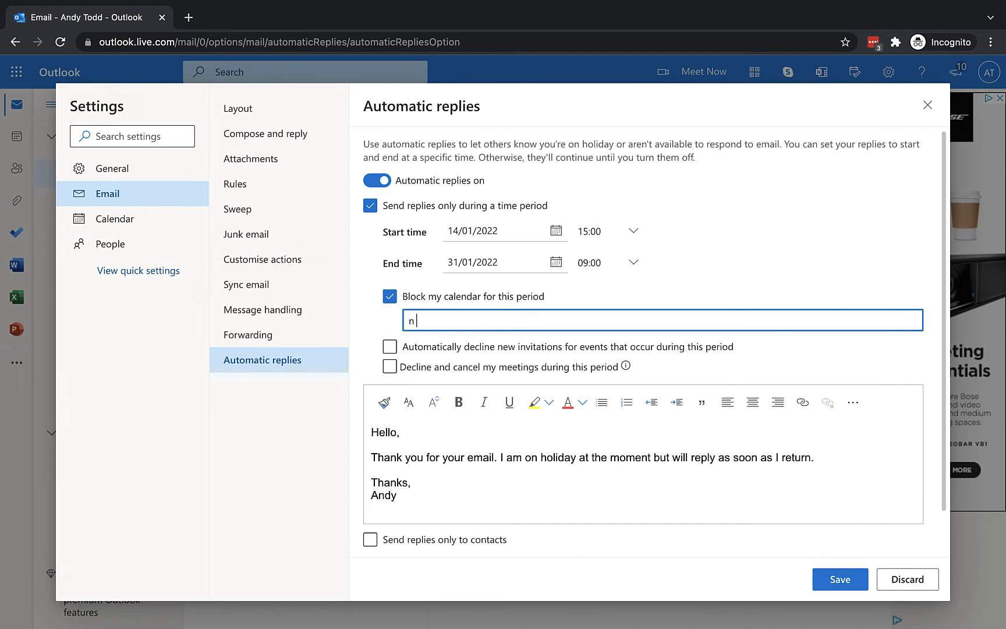
{"action": "key", "text": "BackSpace"}
{"action": "type", "text": "On Holiday"}
Step: Keep replies going to everyone, save the automatic reply settings and close Settings
{"action": "scroll", "coordinate": [455, 452], "scroll_direction": "down", "scroll_amount": 2}
{"action": "left_click", "coordinate": [389, 495]}
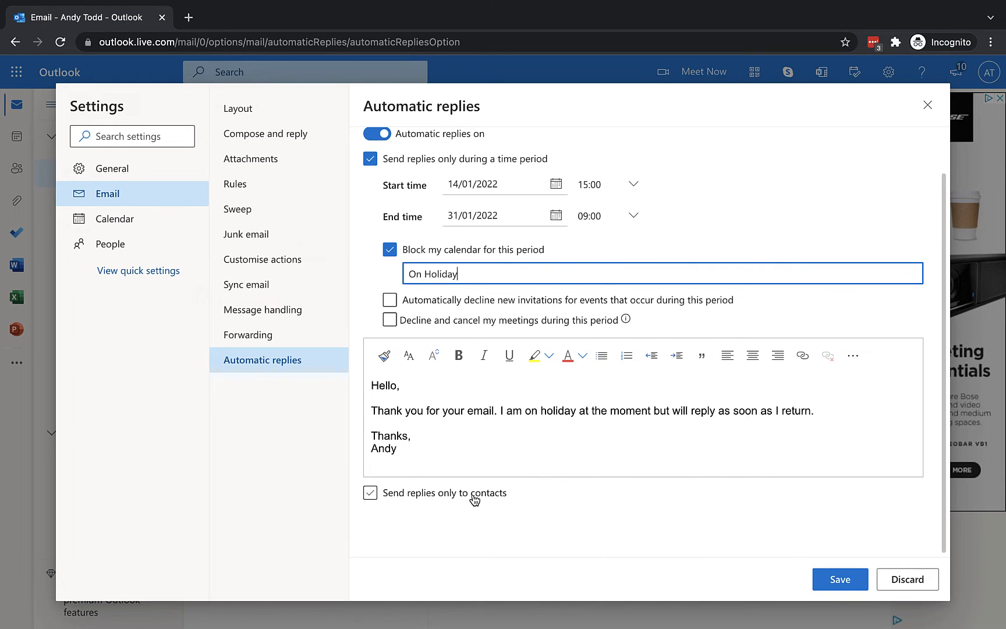
{"action": "left_click", "coordinate": [385, 496]}
{"action": "left_click", "coordinate": [834, 584]}
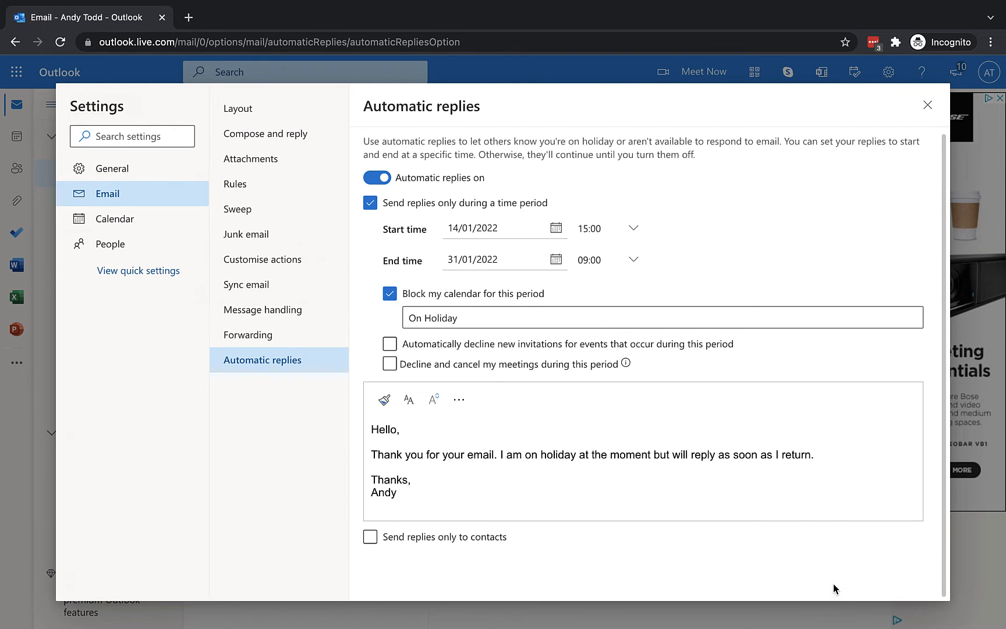
{"action": "left_click", "coordinate": [927, 105]}
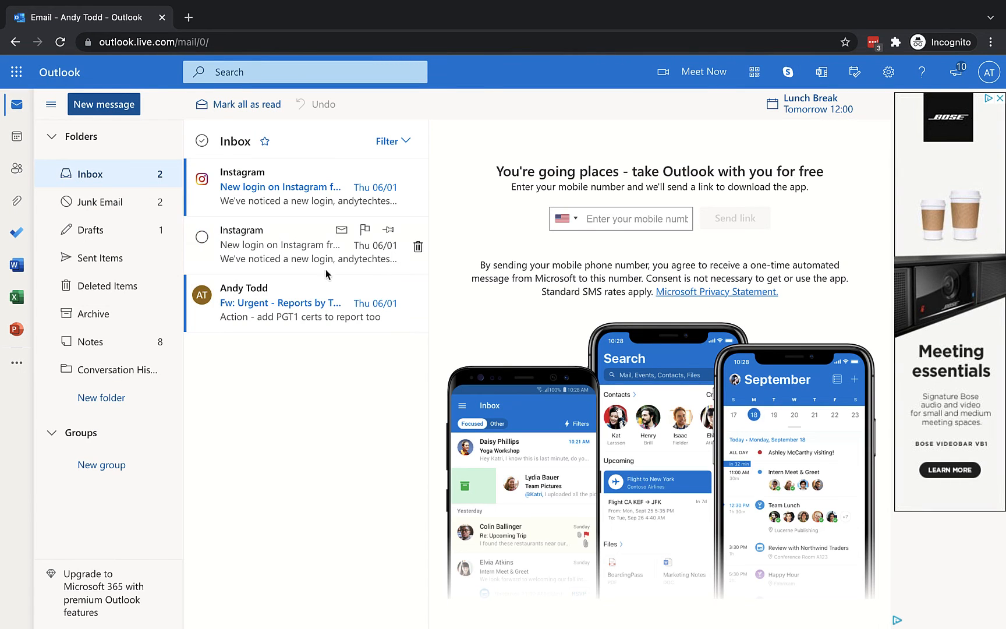
Step: Switch to Calendar and move ahead two weeks to 24–28 January to view the On Holiday banner
{"action": "left_click", "coordinate": [11, 140]}
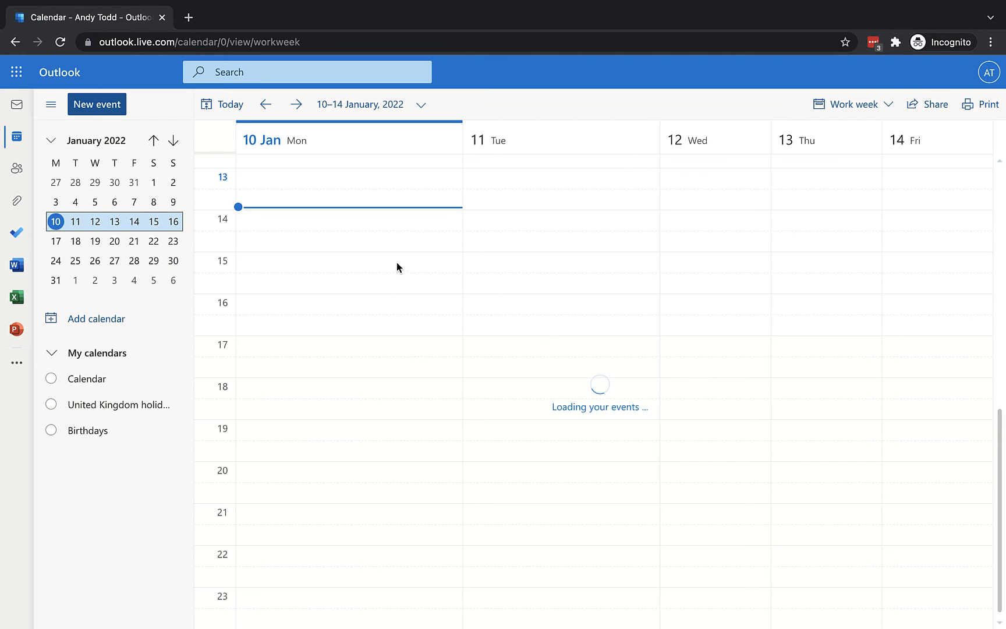
{"action": "left_click", "coordinate": [285, 103]}
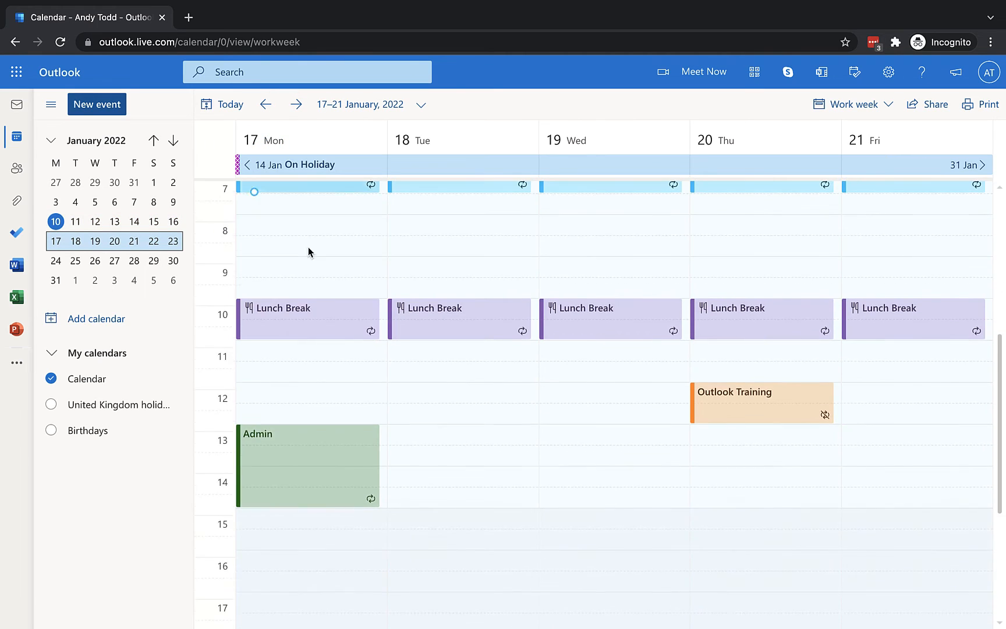
{"action": "left_click", "coordinate": [296, 104]}
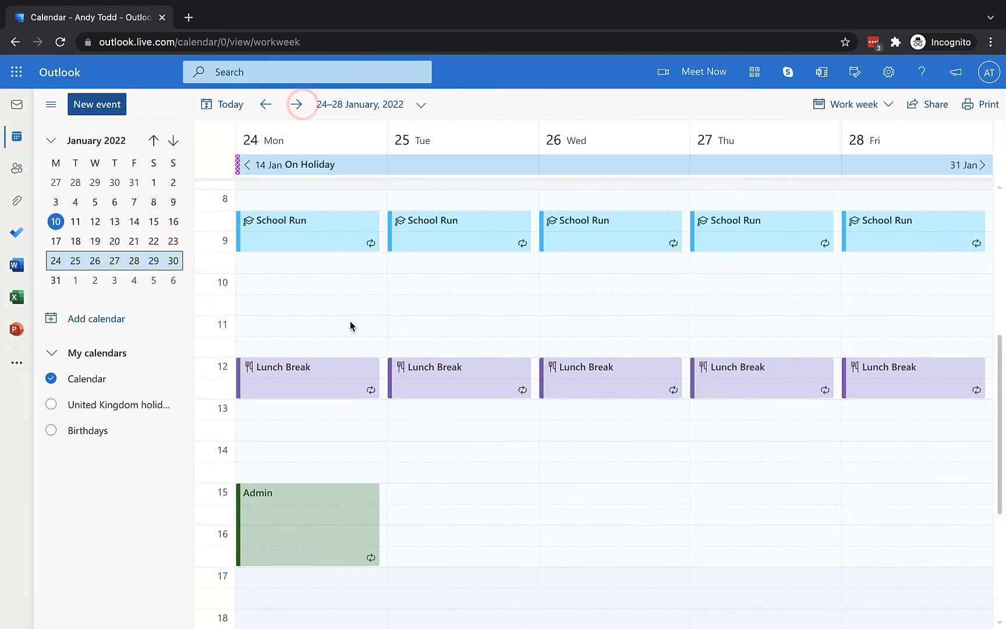
{"action": "scroll", "coordinate": [350, 325], "scroll_direction": "up", "scroll_amount": 5}
{"action": "scroll", "coordinate": [350, 326], "scroll_direction": "down", "scroll_amount": 2}
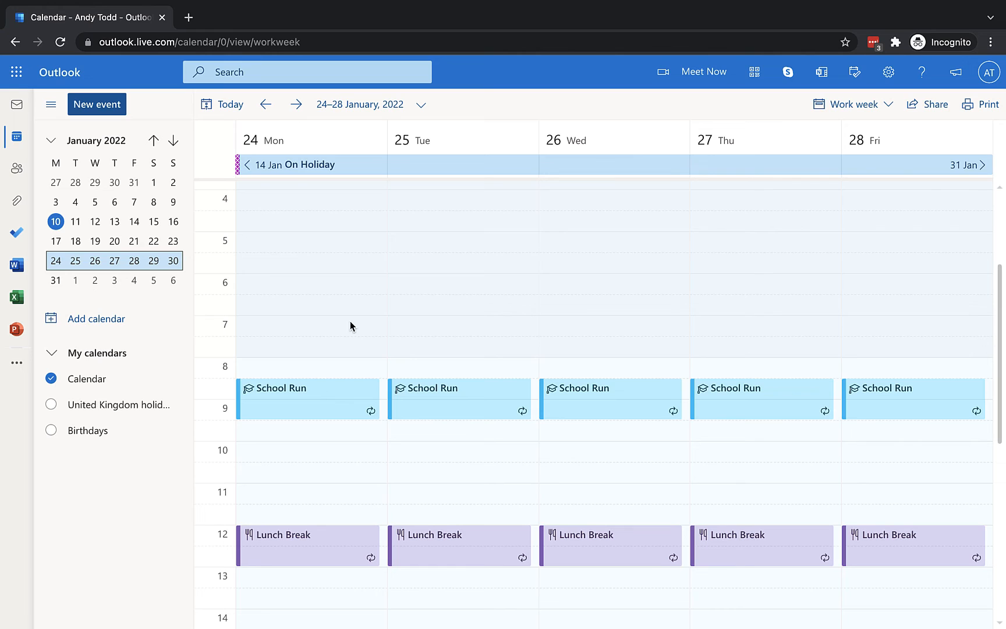
{"action": "mouse_move", "coordinate": [325, 167]}
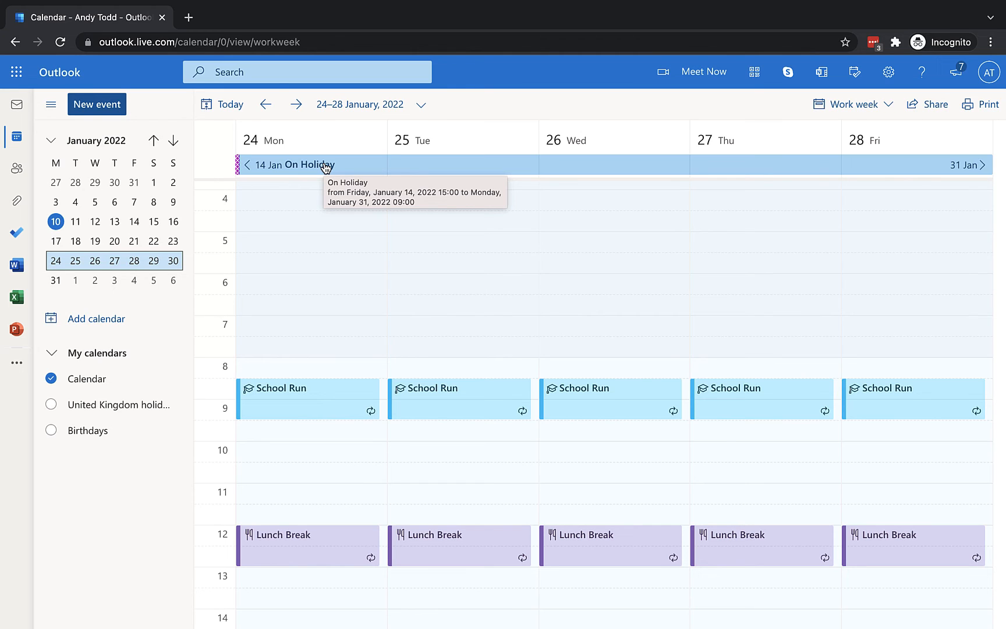
Step: Find Automatic replies by searching settings for 'auto', switch replies off and save
{"action": "left_click", "coordinate": [889, 76]}
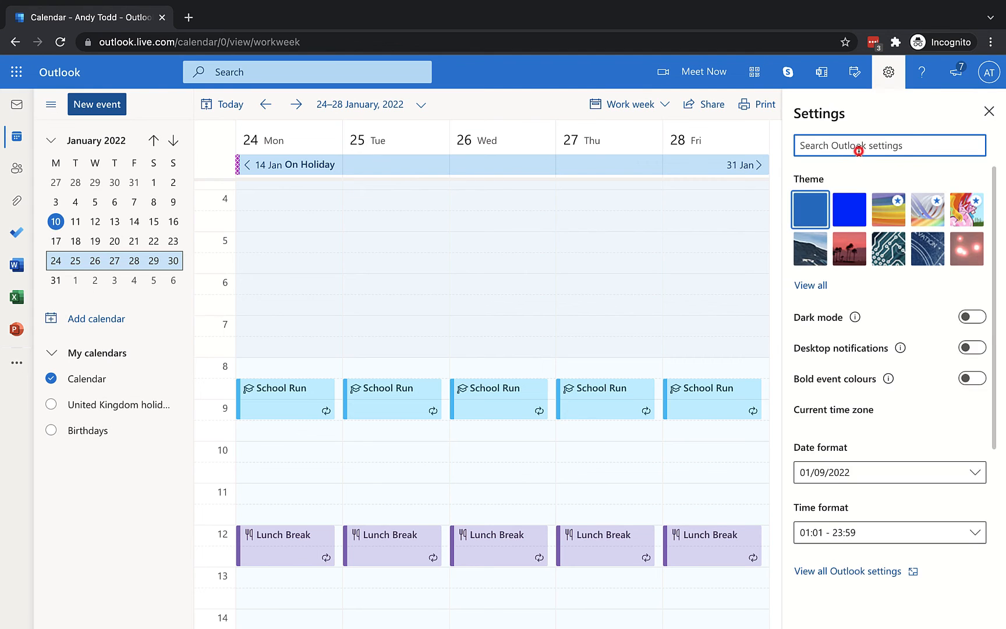
{"action": "left_click", "coordinate": [859, 151]}
{"action": "type", "text": "auto"}
{"action": "left_click", "coordinate": [878, 180]}
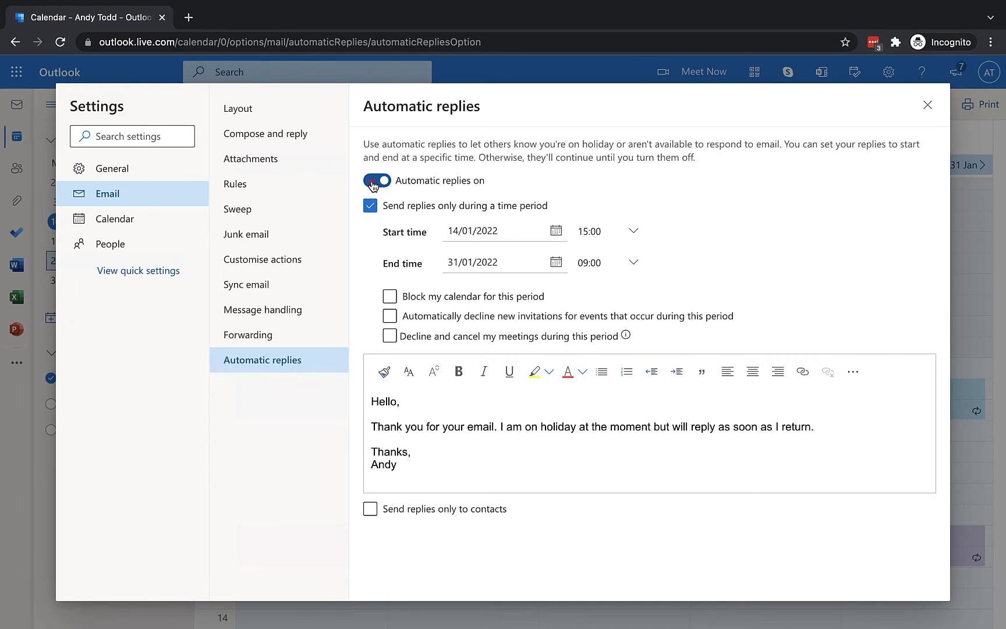
{"action": "left_click", "coordinate": [373, 184]}
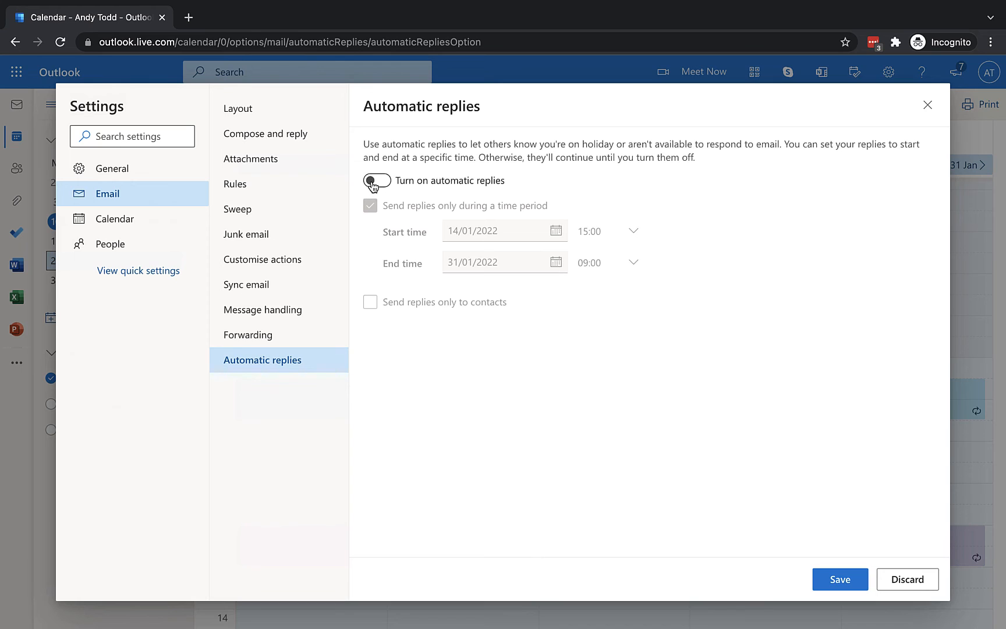
{"action": "left_click", "coordinate": [840, 568]}
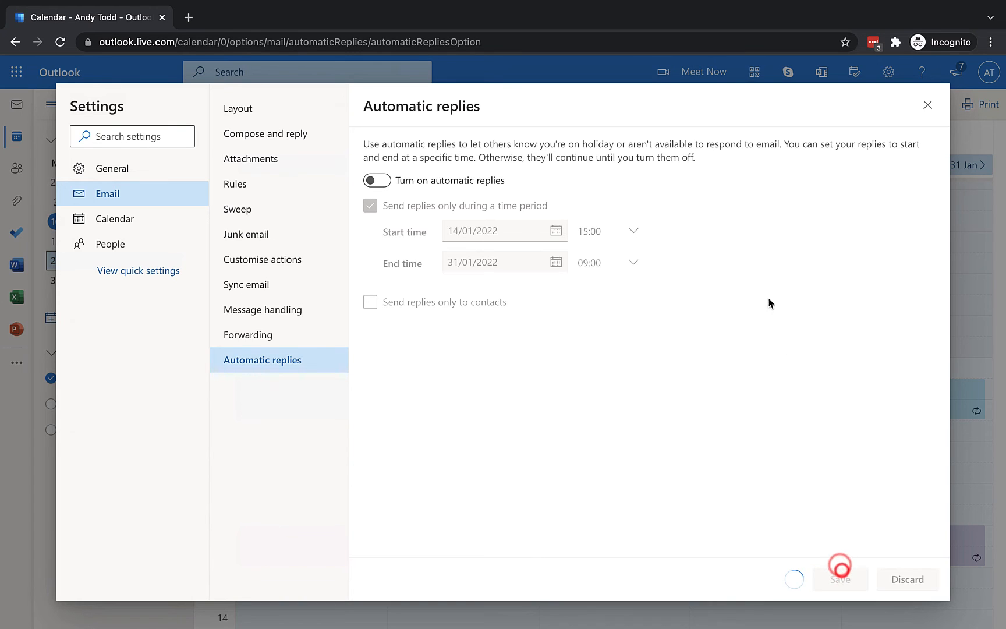
Step: Clear the time-period option, then save automatic replies switched off again
{"action": "left_click", "coordinate": [382, 184]}
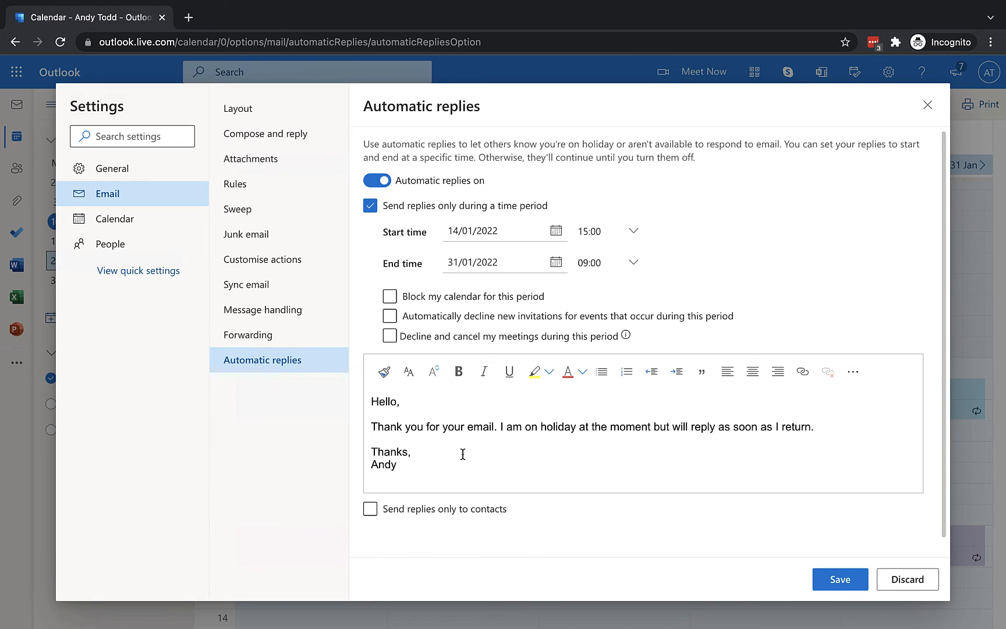
{"action": "left_click", "coordinate": [390, 336]}
{"action": "left_click", "coordinate": [370, 205]}
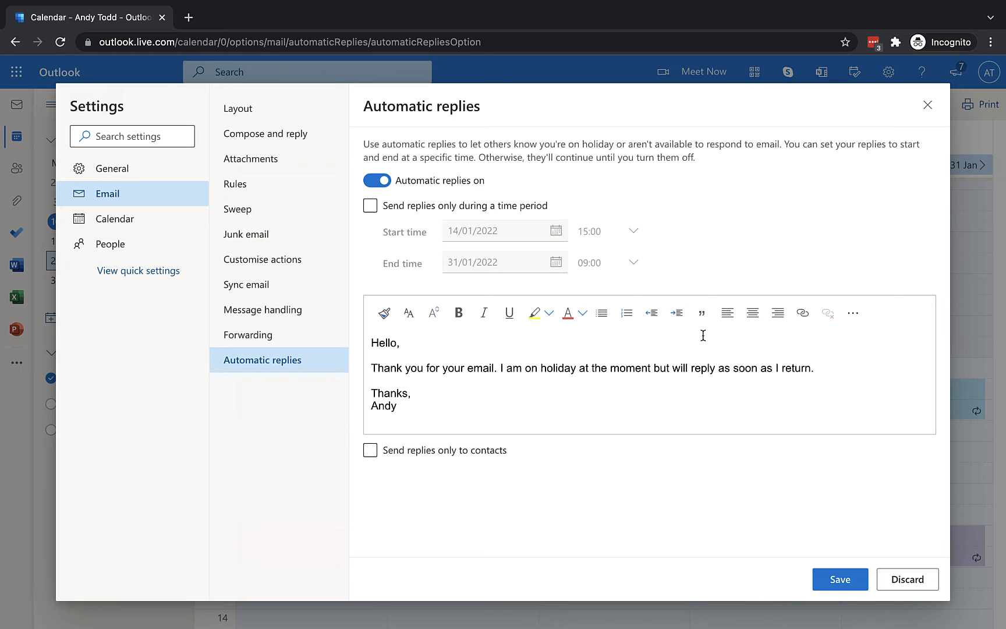
{"action": "left_click", "coordinate": [380, 182]}
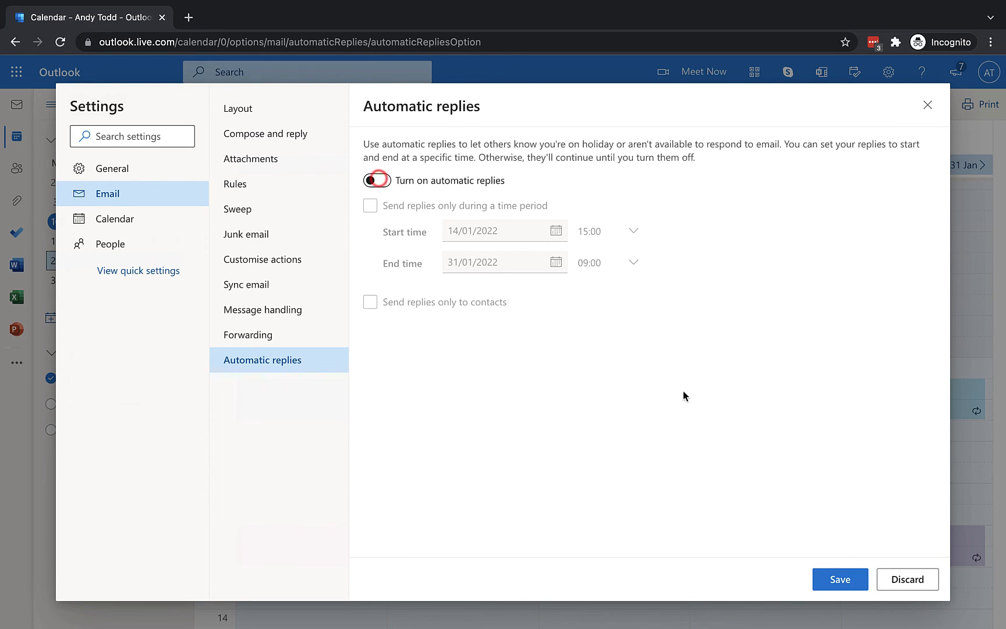
{"action": "left_click", "coordinate": [838, 579]}
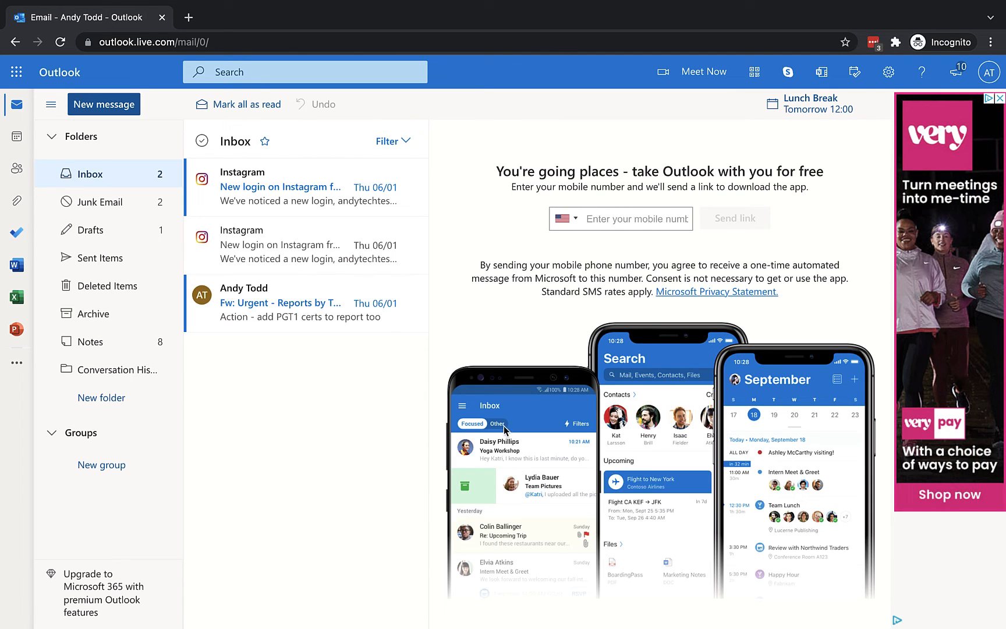
Step: Set Undo send under Compose and reply to 10 seconds, save, and close Settings
{"action": "left_click", "coordinate": [889, 71]}
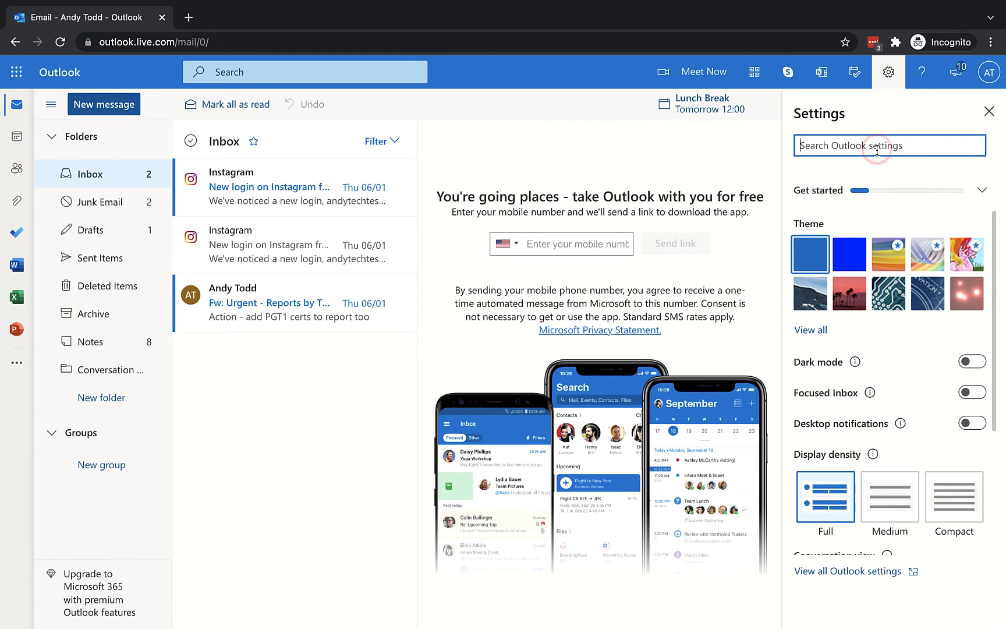
{"action": "left_click", "coordinate": [846, 576]}
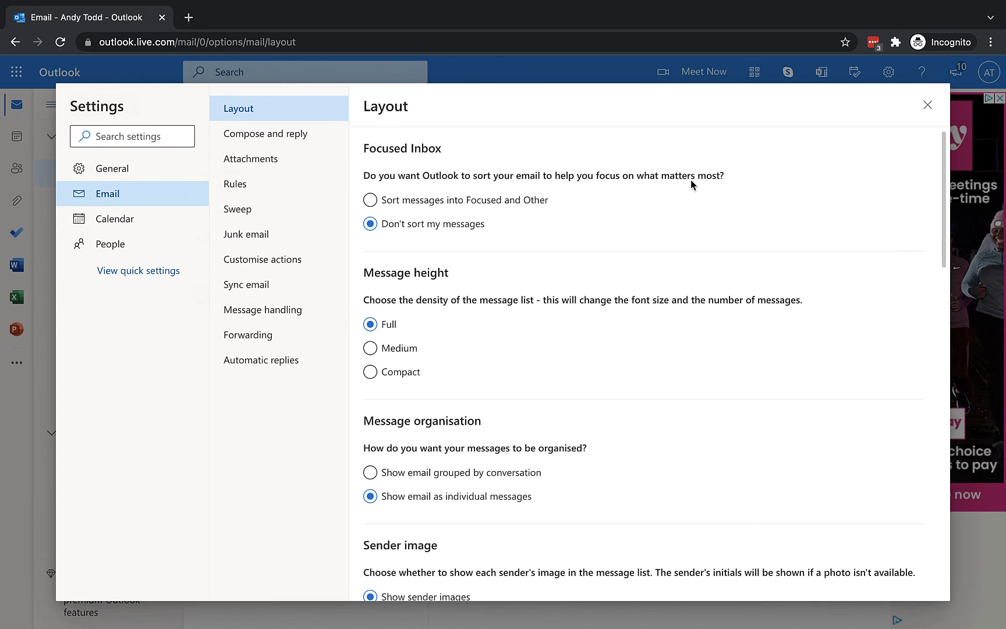
{"action": "left_click", "coordinate": [288, 136]}
{"action": "scroll", "coordinate": [545, 145], "scroll_direction": "down", "scroll_amount": 12}
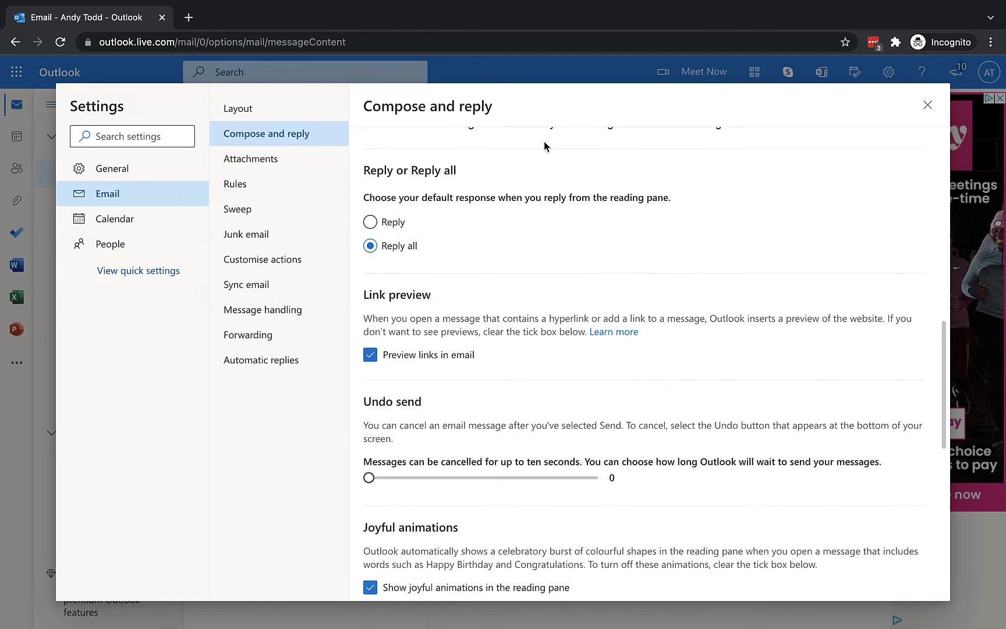
{"action": "scroll", "coordinate": [545, 146], "scroll_direction": "up", "scroll_amount": 1}
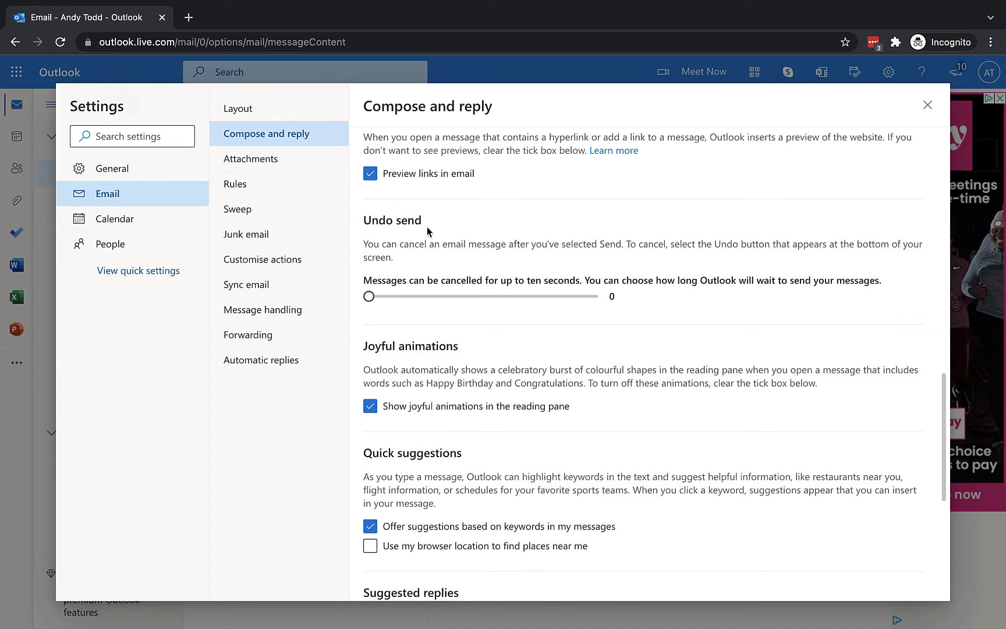
{"action": "left_click", "coordinate": [370, 297]}
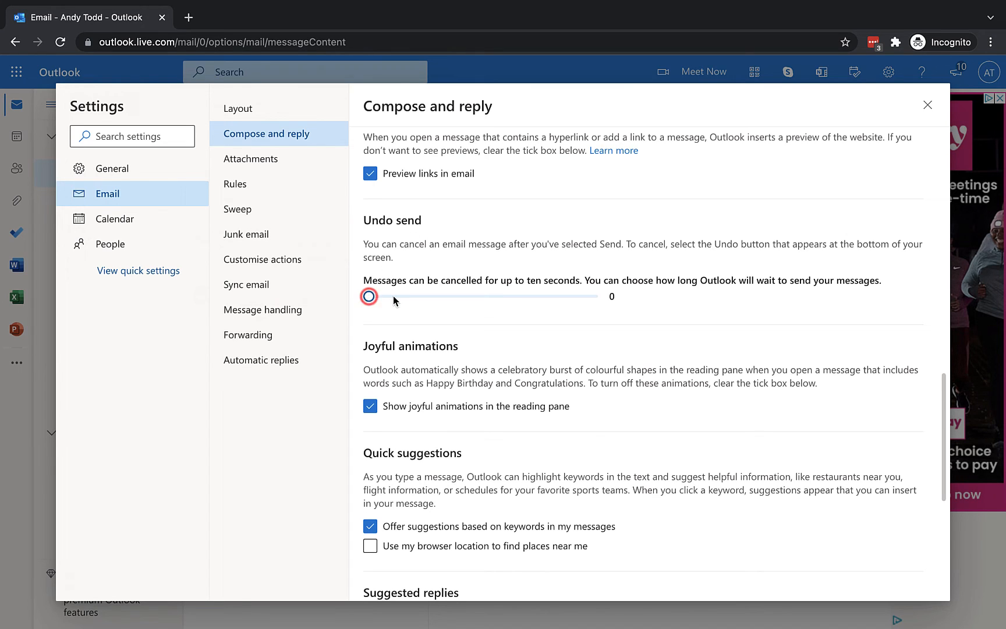
{"action": "left_click", "coordinate": [483, 298]}
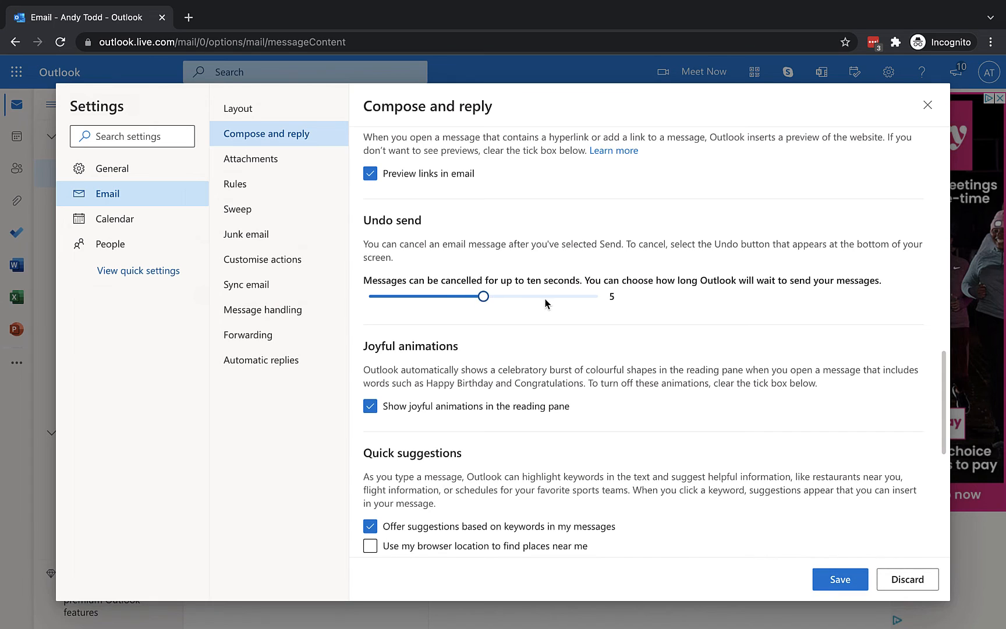
{"action": "left_click", "coordinate": [595, 297]}
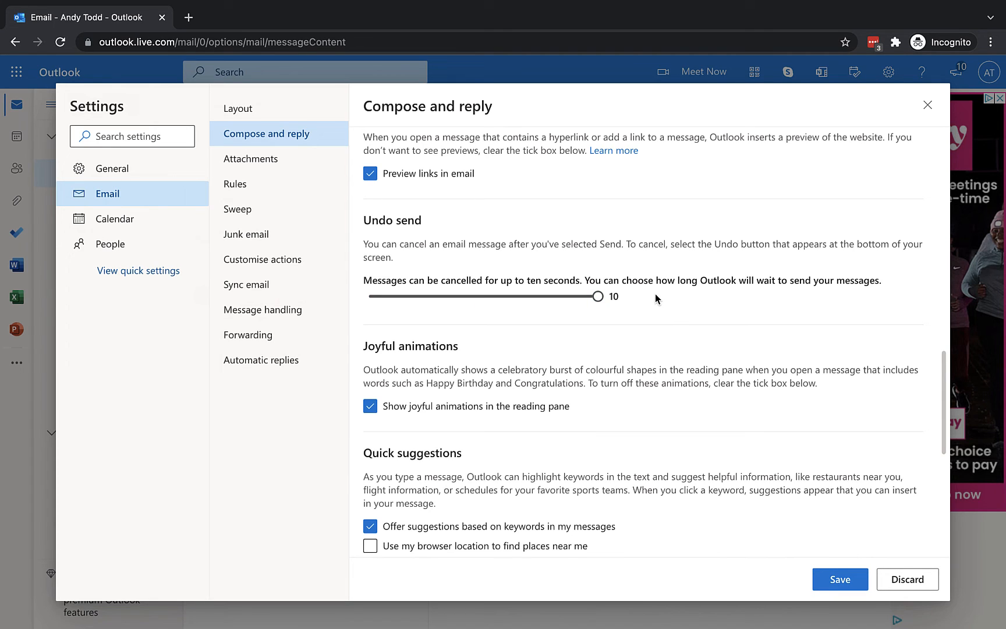
{"action": "left_click", "coordinate": [848, 578]}
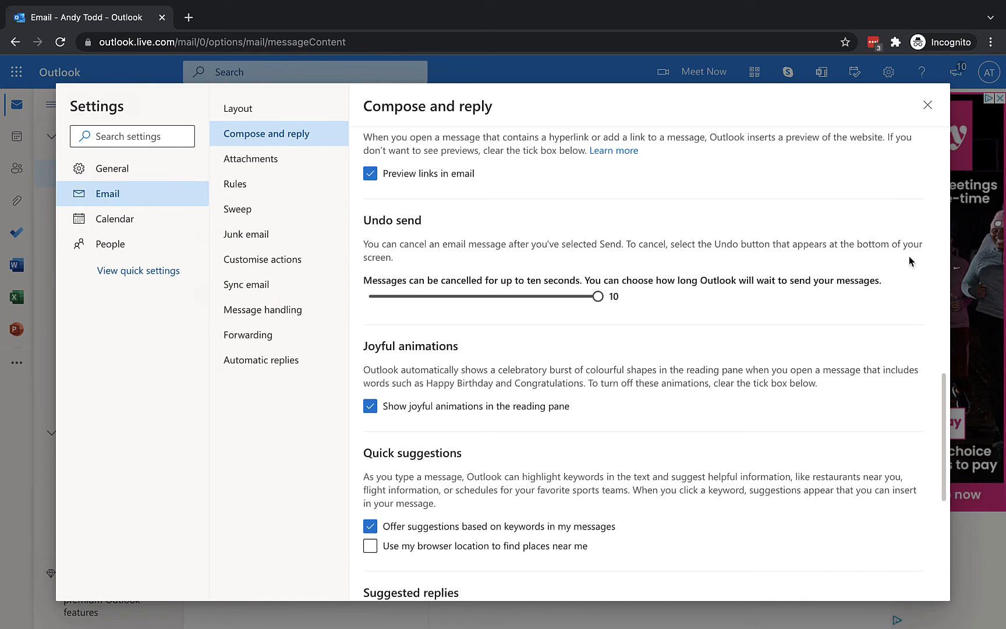
{"action": "left_click", "coordinate": [928, 106]}
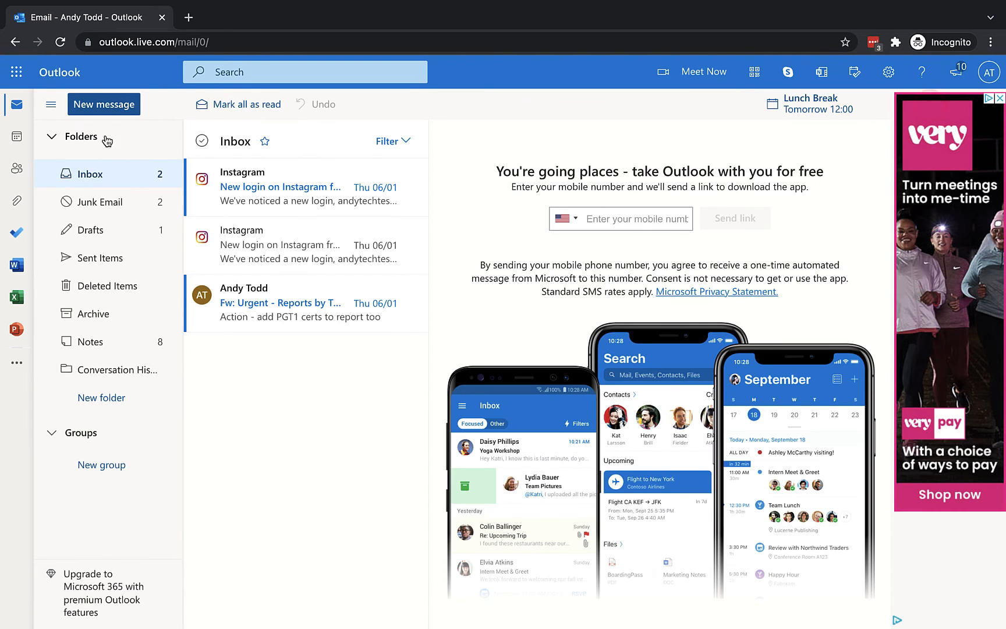
Step: Compose a message to the contact's e-mail address with subject 'hello' and send it
{"action": "left_click", "coordinate": [102, 106]}
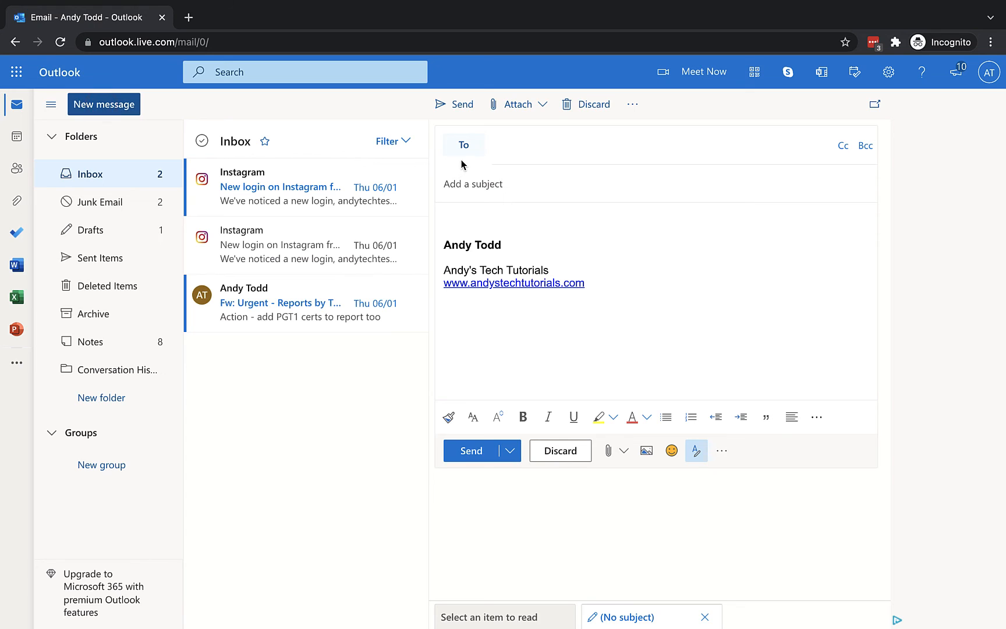
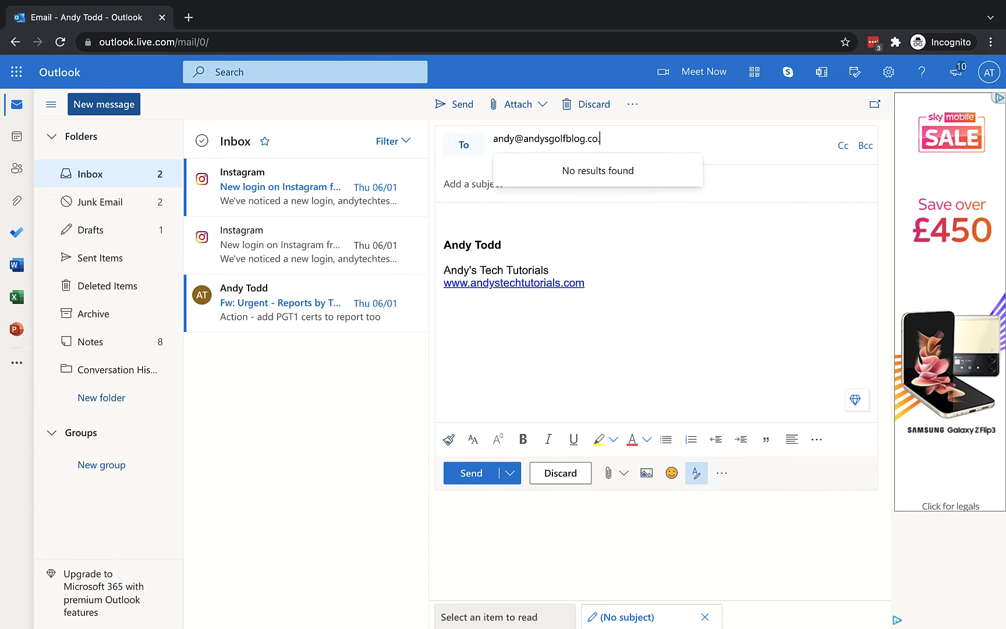
{"action": "left_click", "coordinate": [736, 313]}
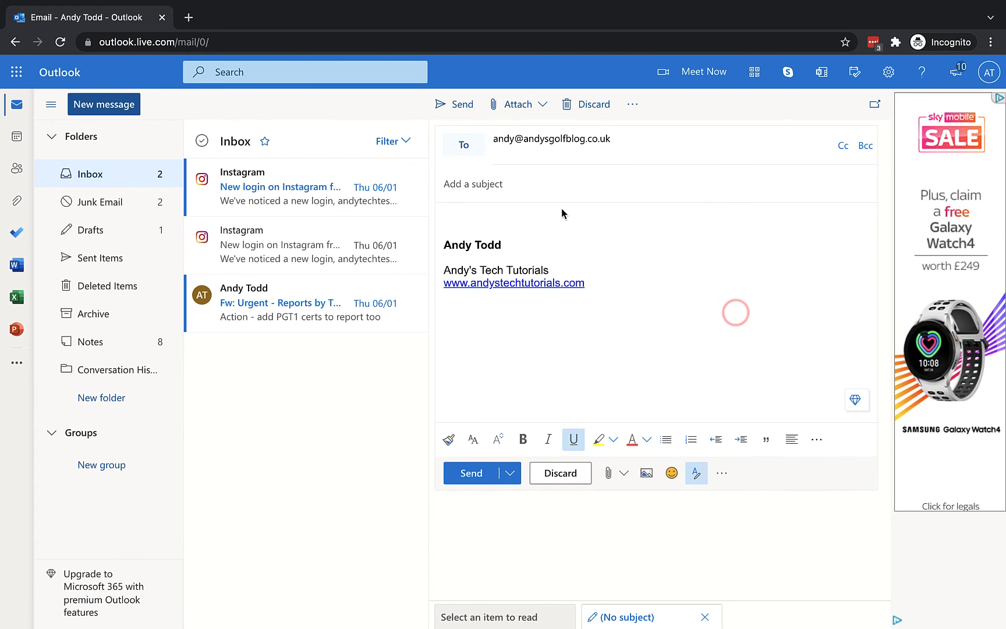
{"action": "left_click", "coordinate": [532, 177]}
{"action": "type", "text": "hello"}
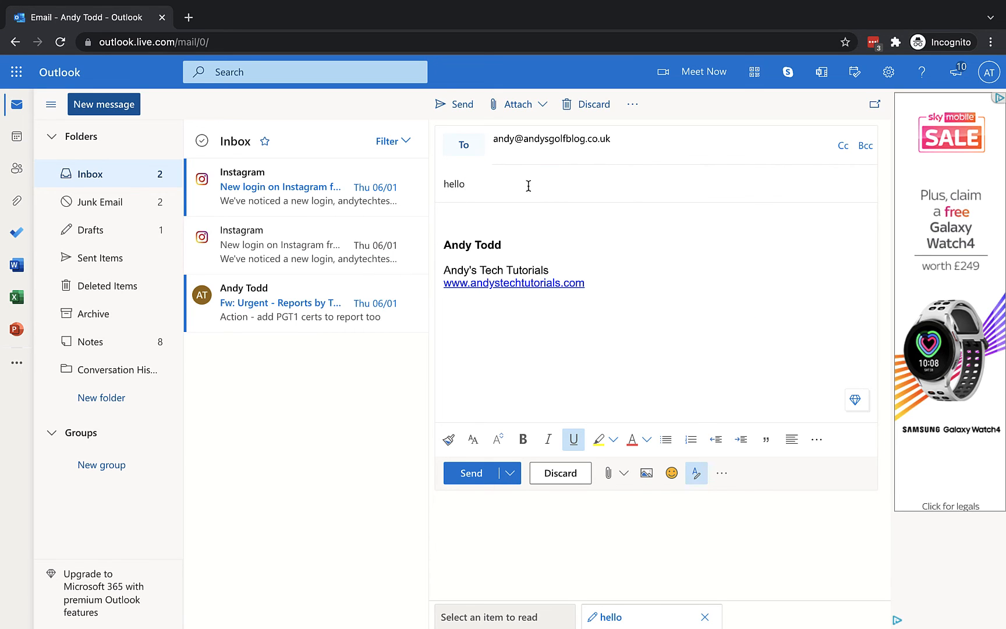
{"action": "left_click", "coordinate": [517, 218]}
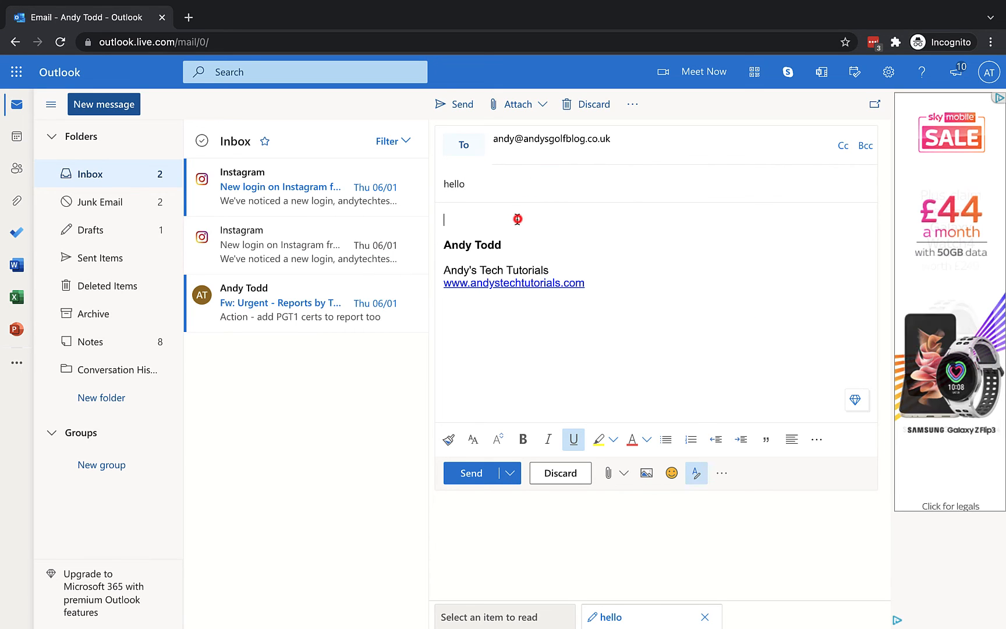
{"action": "left_click", "coordinate": [473, 474]}
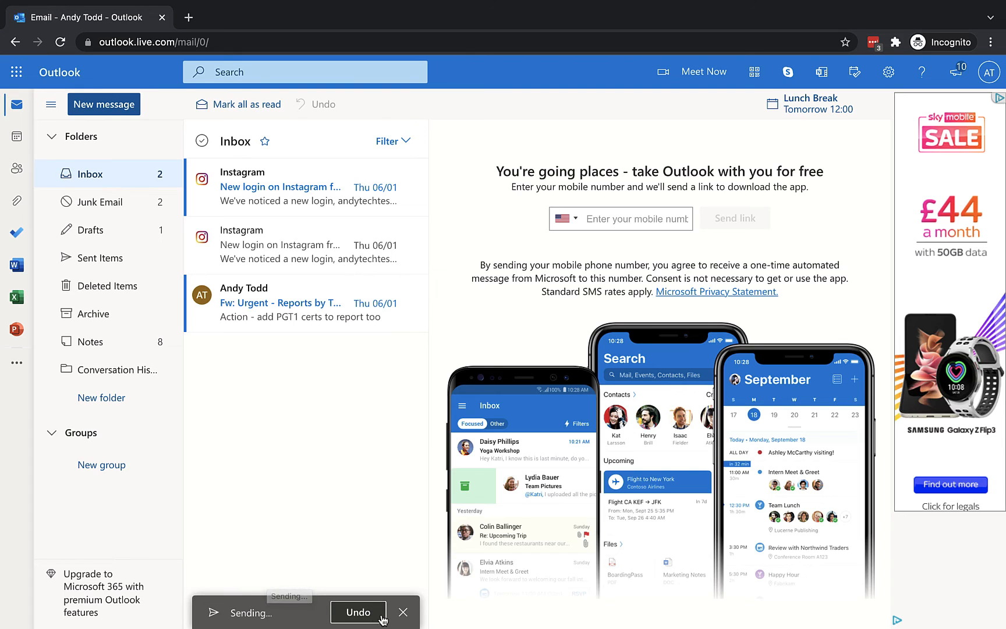
Step: Undo sending the 'hello' message from the Sending toast
{"action": "left_click", "coordinate": [353, 612]}
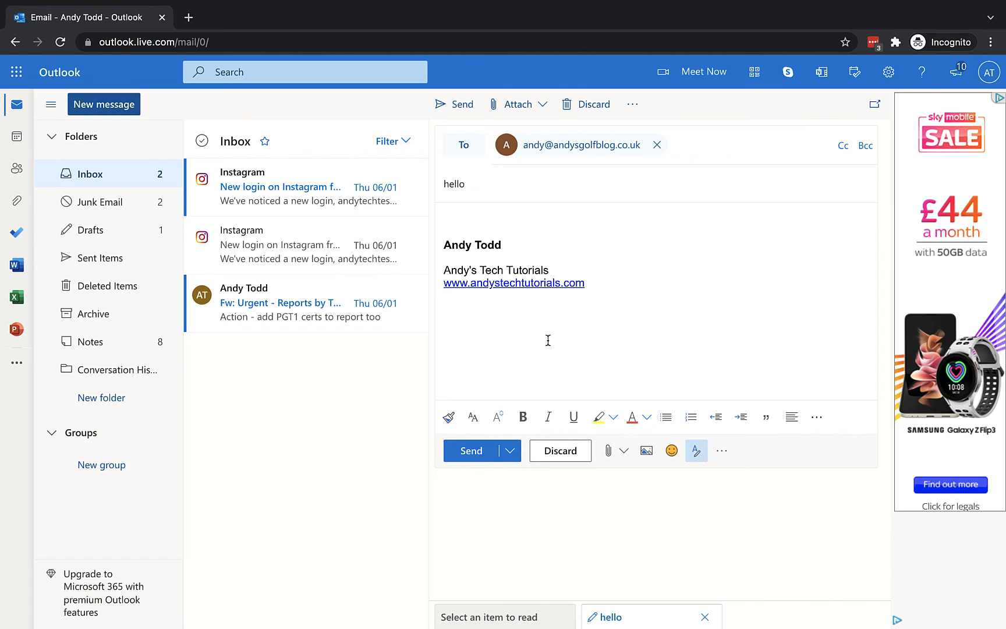
Step: Reset the Undo send delay to 0 seconds, save, close Settings, and send the hello draft
{"action": "left_click", "coordinate": [889, 71]}
{"action": "left_click", "coordinate": [839, 571]}
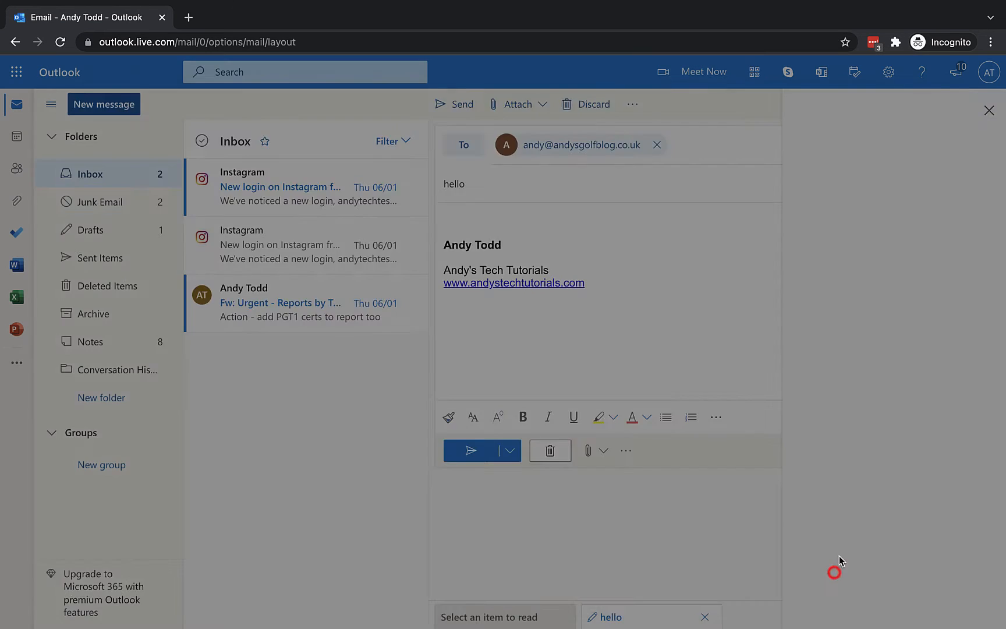
{"action": "left_click", "coordinate": [267, 133]}
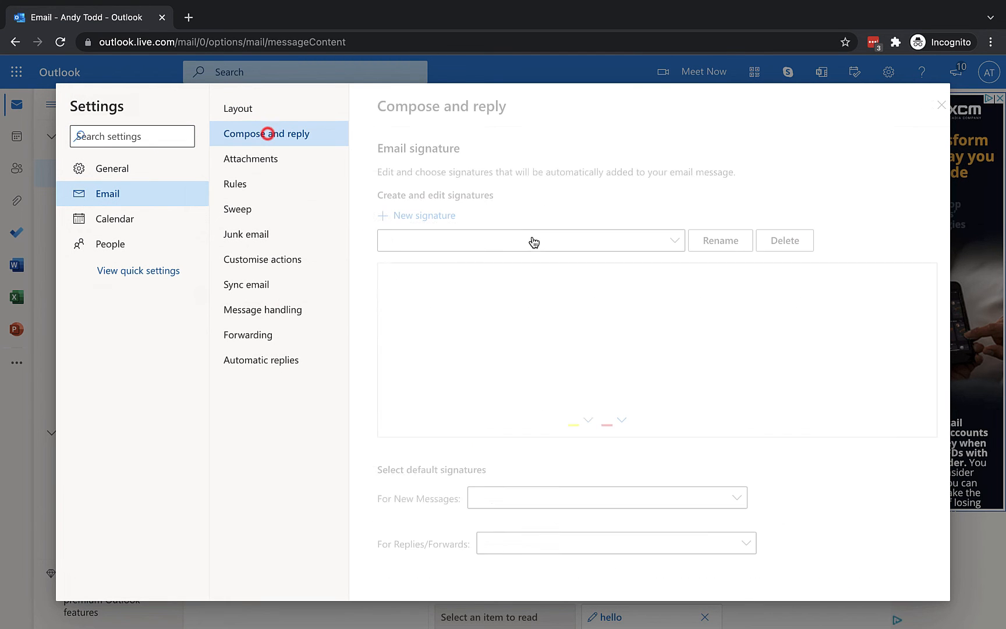
{"action": "scroll", "coordinate": [533, 243], "scroll_direction": "down", "scroll_amount": 10}
{"action": "scroll", "coordinate": [535, 244], "scroll_direction": "down", "scroll_amount": 3}
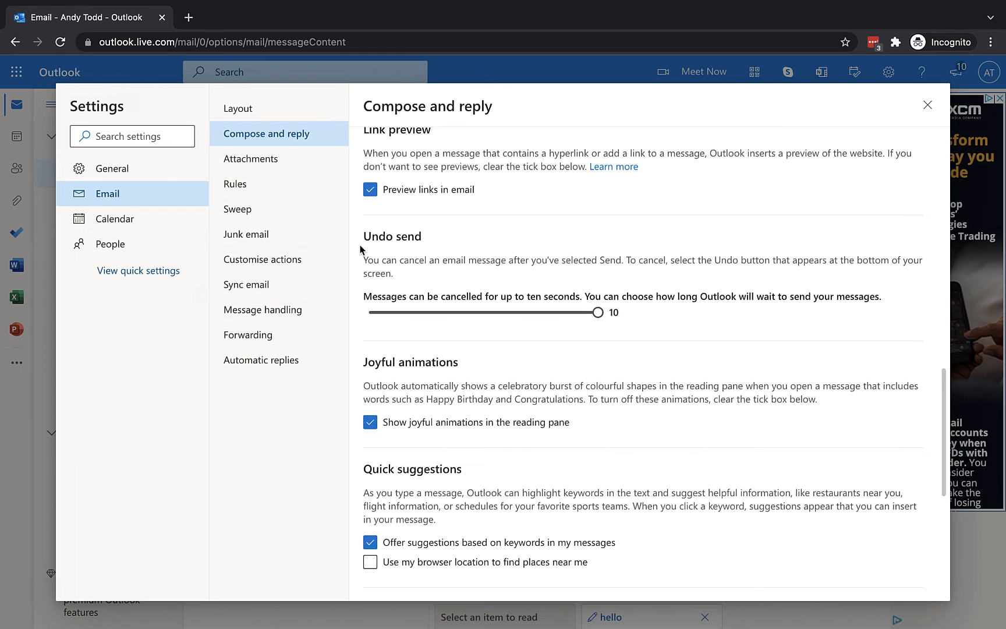
{"action": "left_click_drag", "start_coordinate": [600, 314], "coordinate": [378, 314]}
{"action": "left_click", "coordinate": [838, 578]}
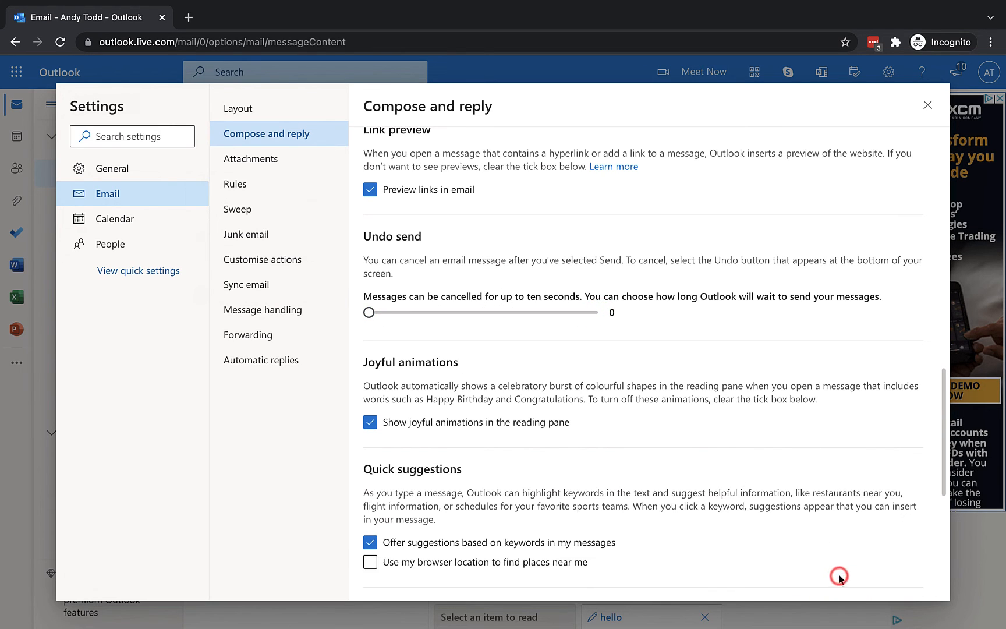
{"action": "left_click", "coordinate": [928, 106]}
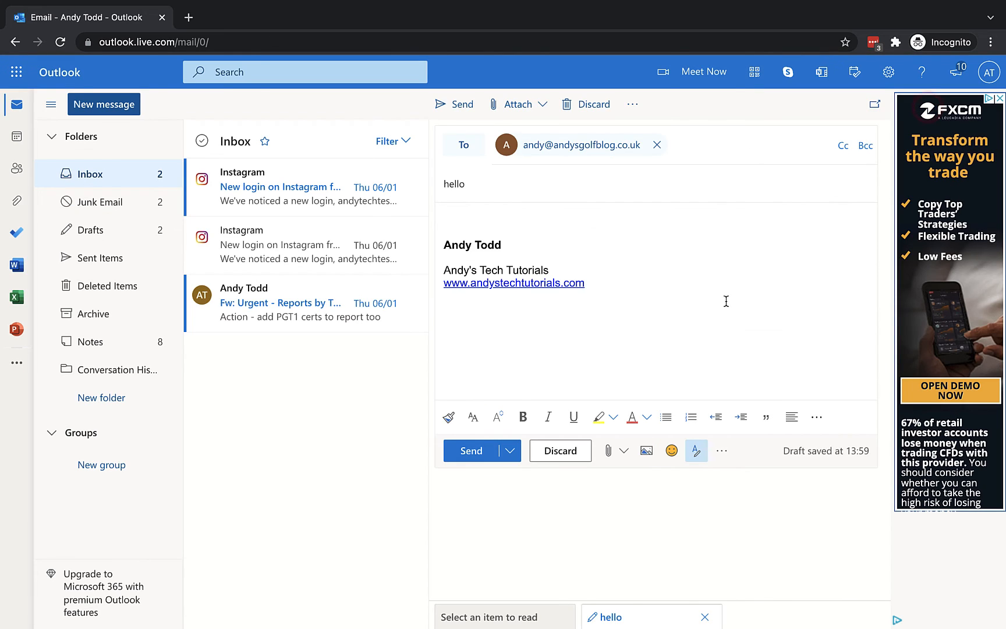
{"action": "left_click", "coordinate": [468, 447]}
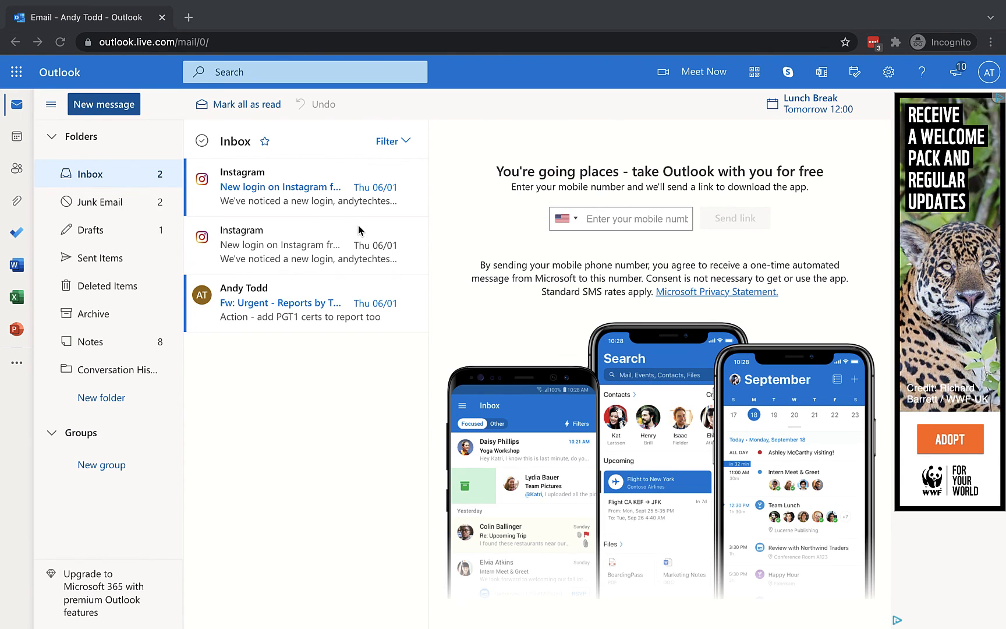
Step: In Email > Attachments settings, choose Google Drive under Storage accounts
{"action": "left_click", "coordinate": [889, 72]}
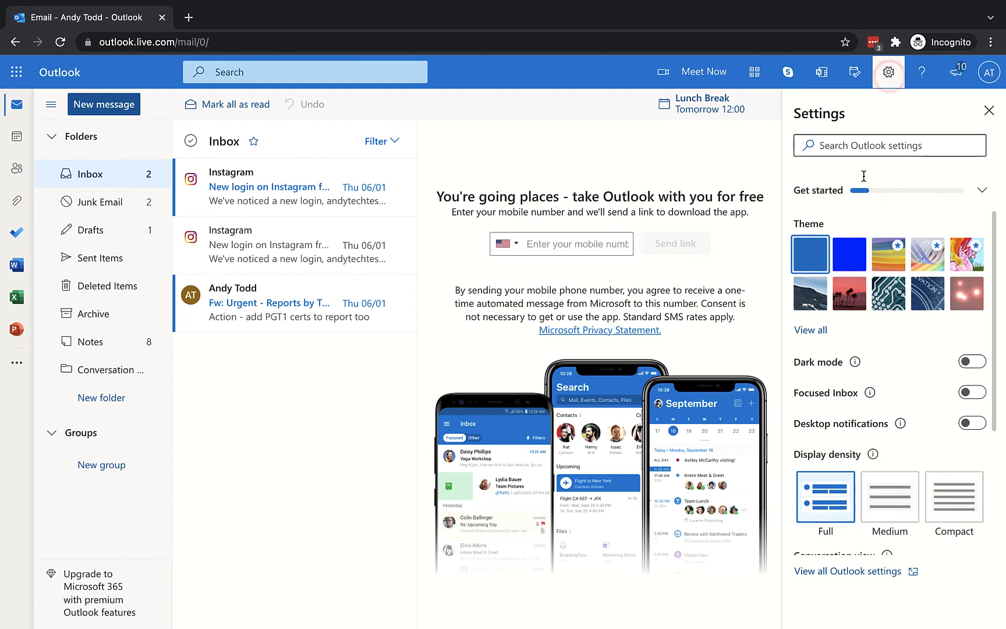
{"action": "left_click", "coordinate": [848, 574]}
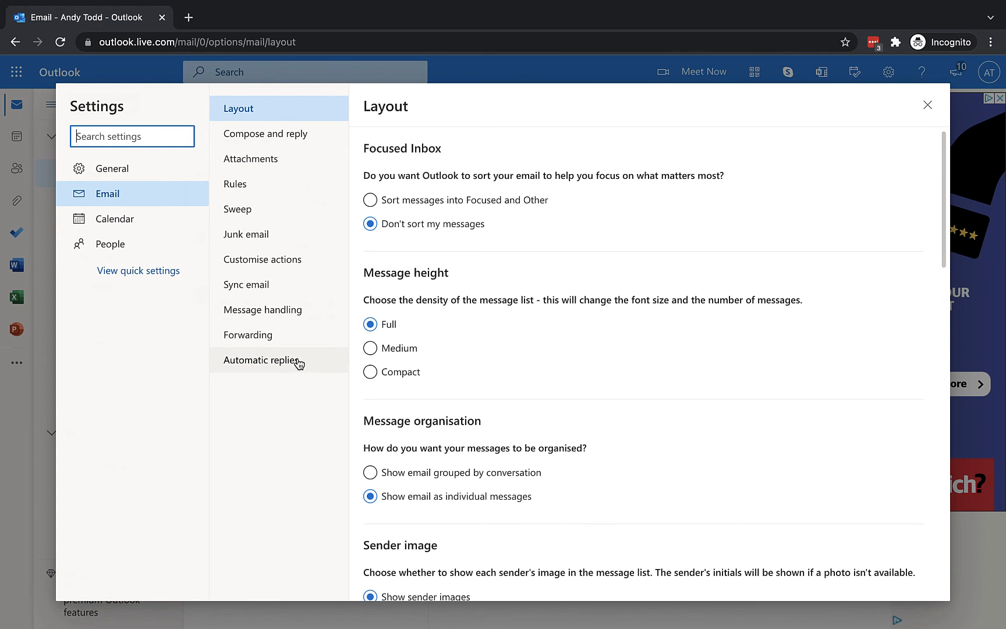
{"action": "left_click", "coordinate": [275, 162]}
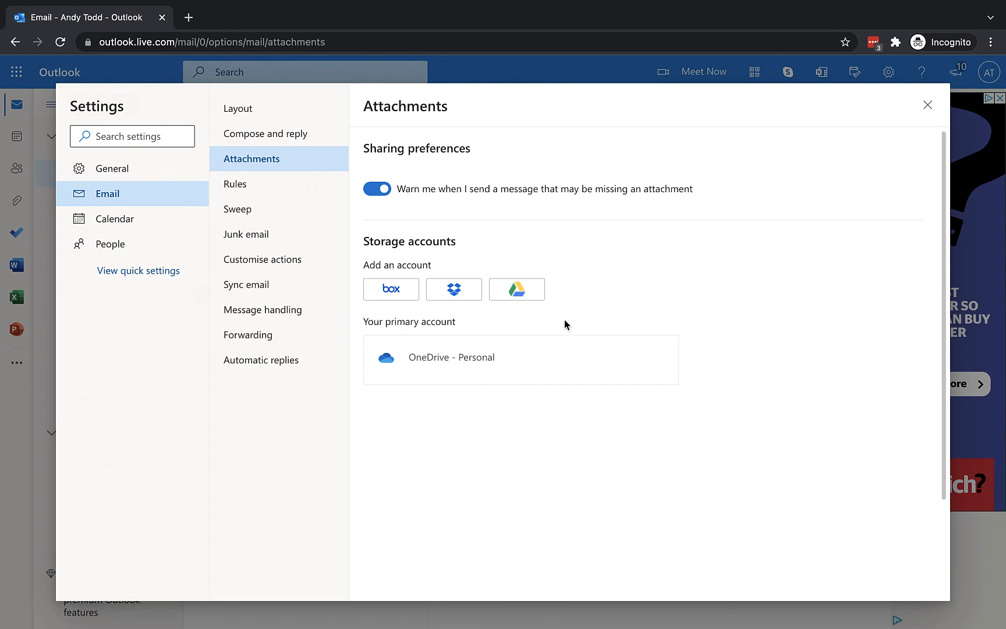
{"action": "left_click", "coordinate": [518, 291]}
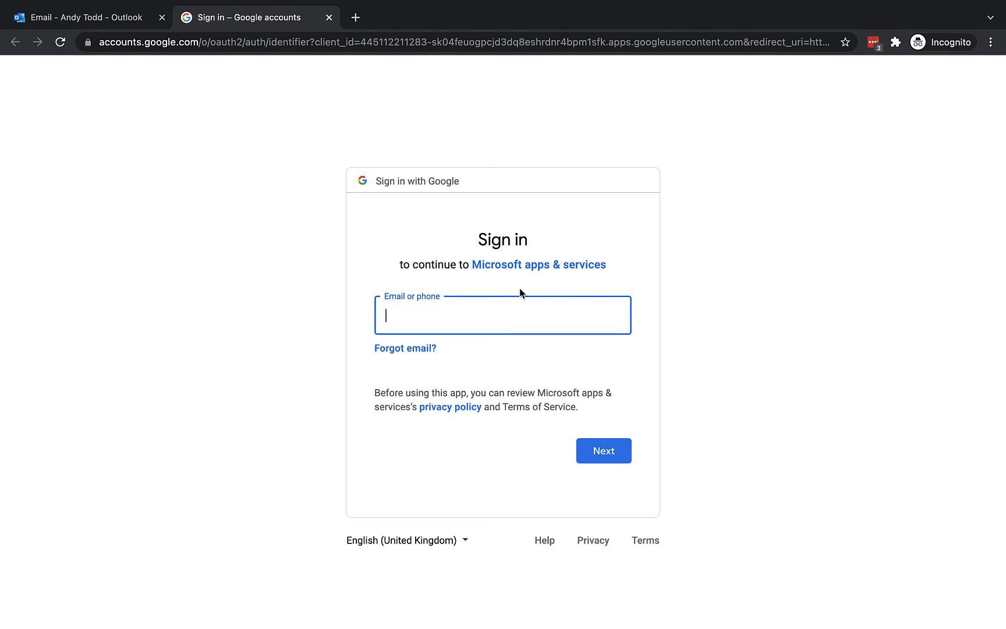
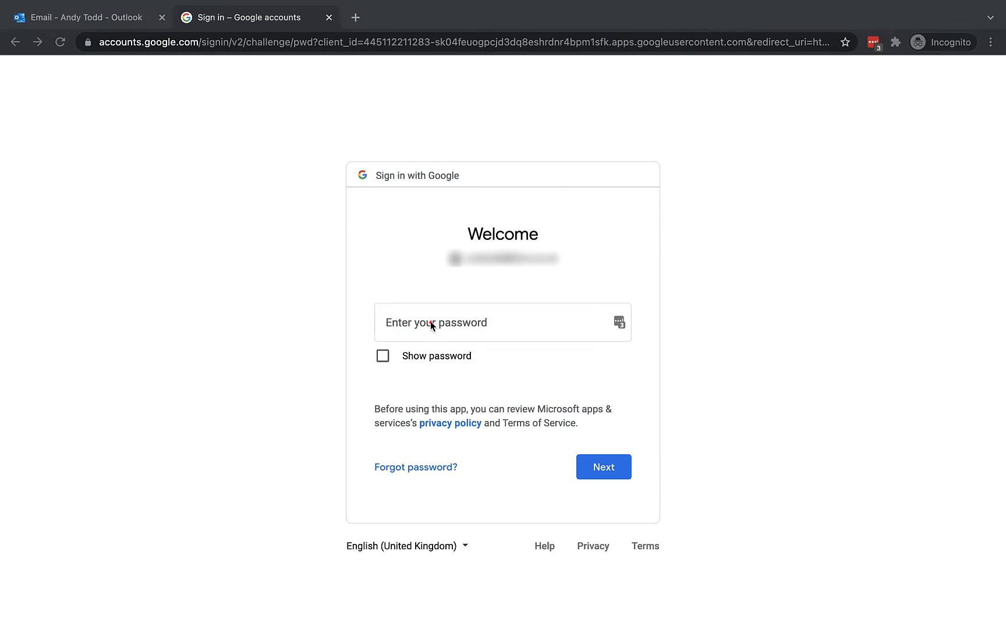
Step: Sign in with the Google account e-mail and password, then allow Microsoft access to Google Drive
{"action": "left_click", "coordinate": [430, 323]}
{"action": "key", "text": "ctrl+v"}
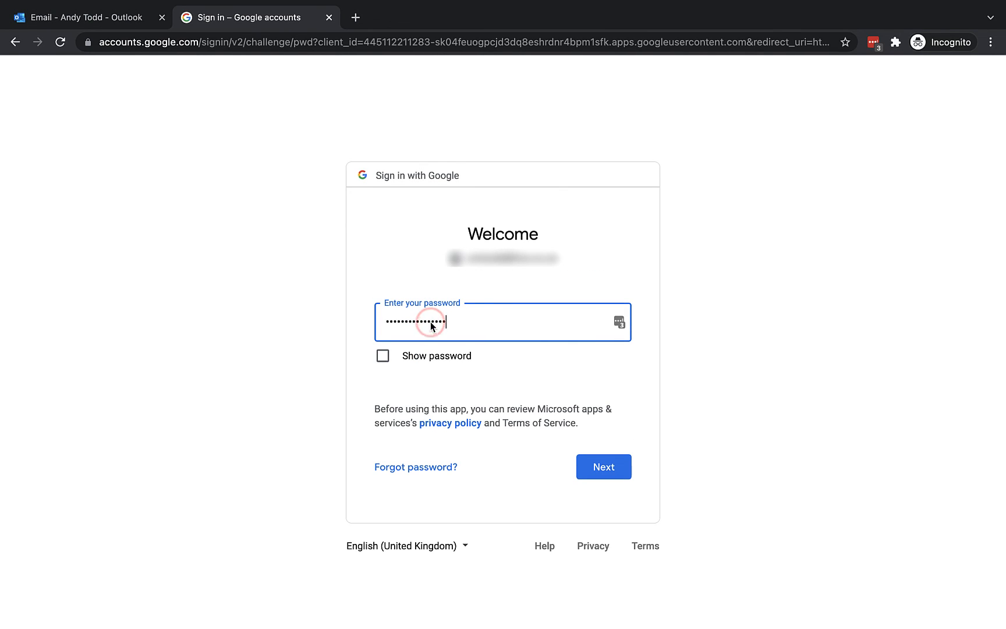
{"action": "left_click", "coordinate": [615, 475]}
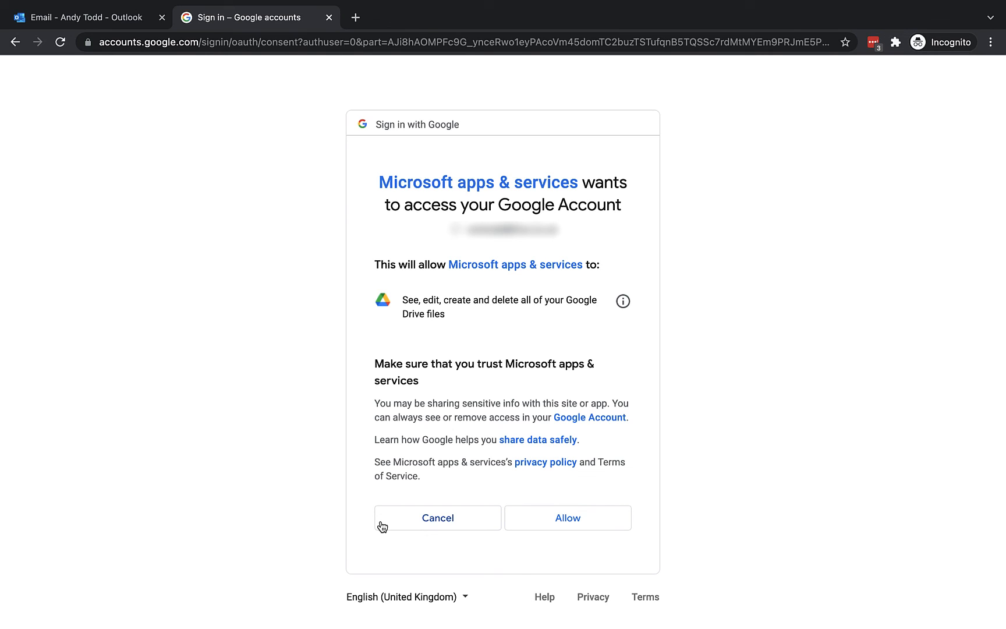
{"action": "left_click", "coordinate": [564, 517]}
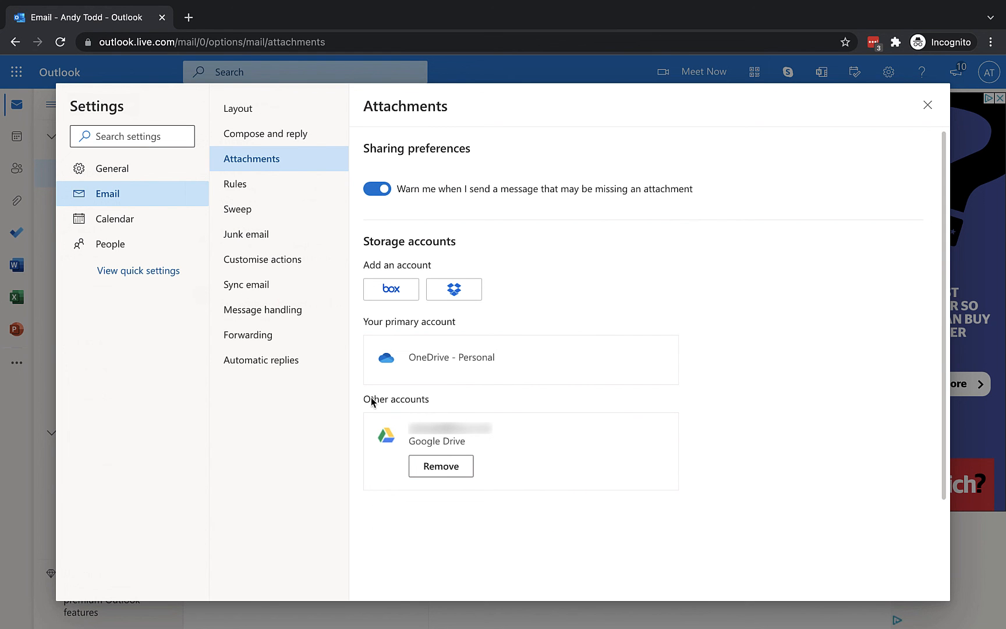
Step: Close Settings, start a new message, and choose Attach > Browse cloud locations
{"action": "left_click", "coordinate": [928, 105]}
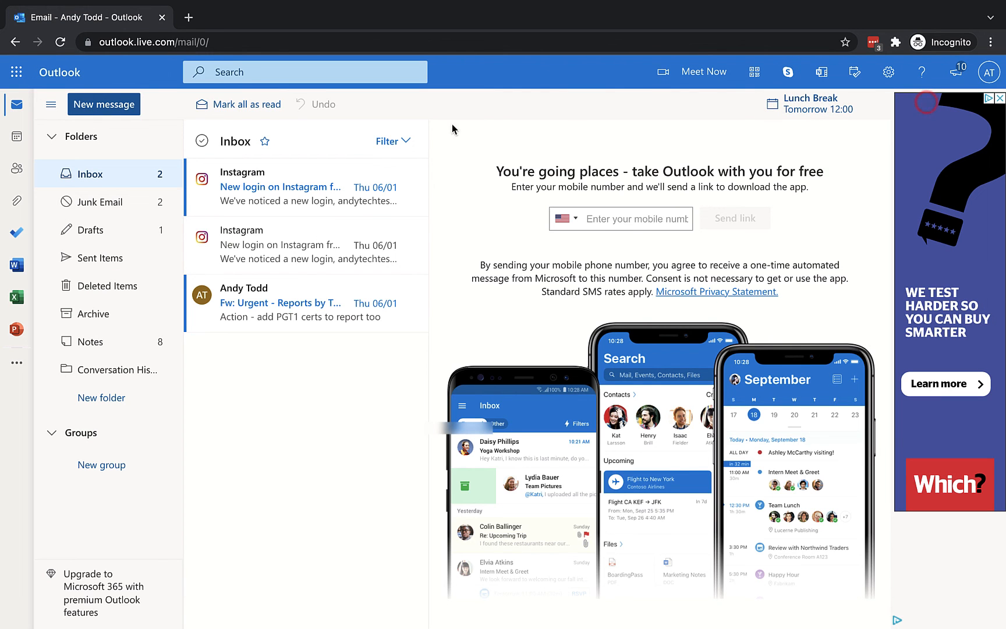
{"action": "left_click", "coordinate": [116, 111]}
{"action": "left_click", "coordinate": [822, 441]}
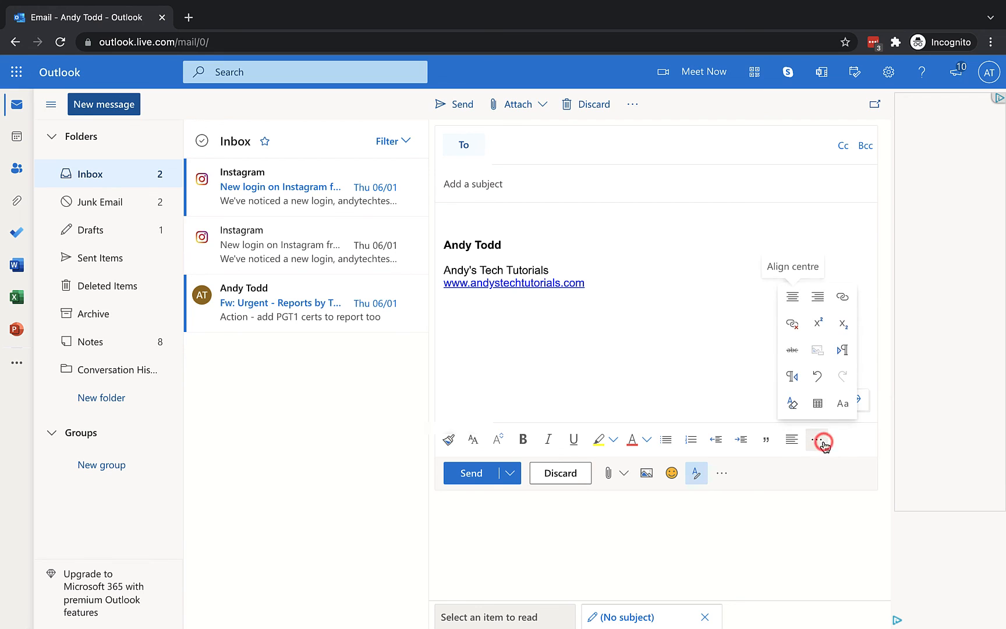
{"action": "left_click", "coordinate": [823, 444]}
{"action": "left_click", "coordinate": [519, 105]}
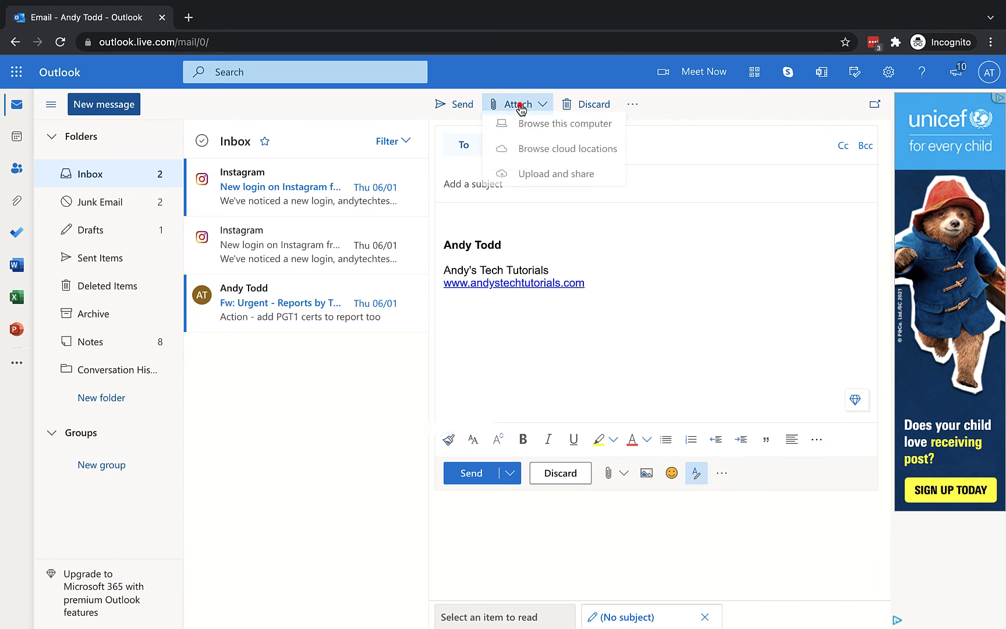
{"action": "left_click", "coordinate": [559, 154]}
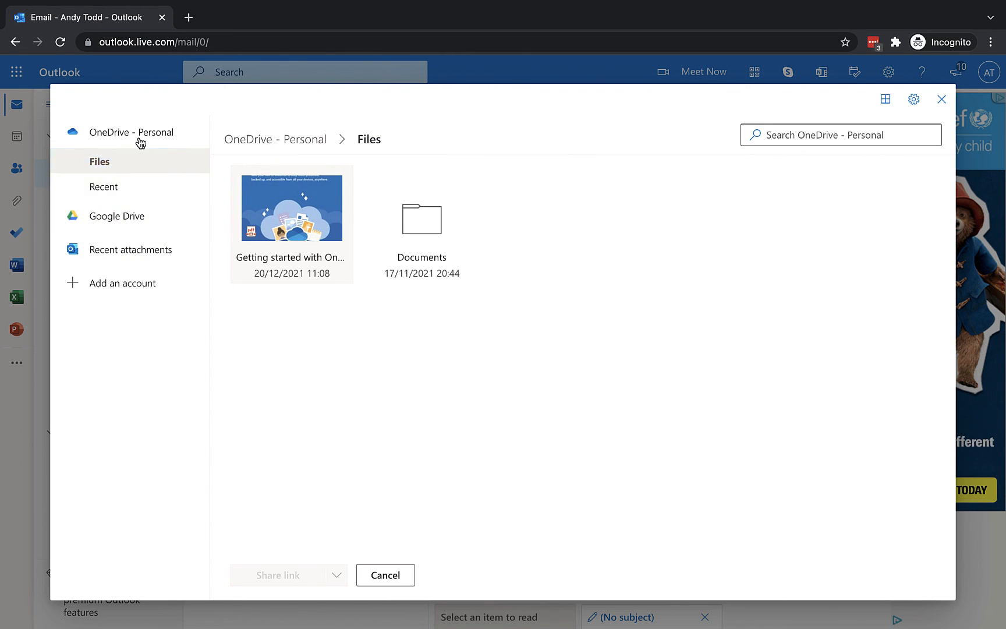
Step: Attach New York taxi.jpg from Google Drive's New York City Images folder to the draft
{"action": "left_click", "coordinate": [135, 219]}
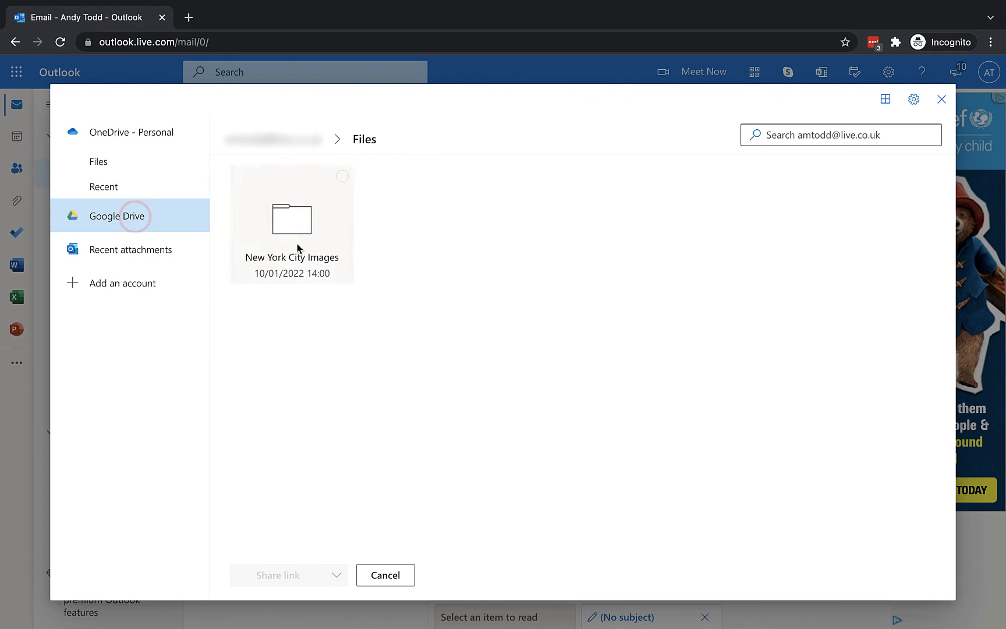
{"action": "left_click", "coordinate": [307, 229]}
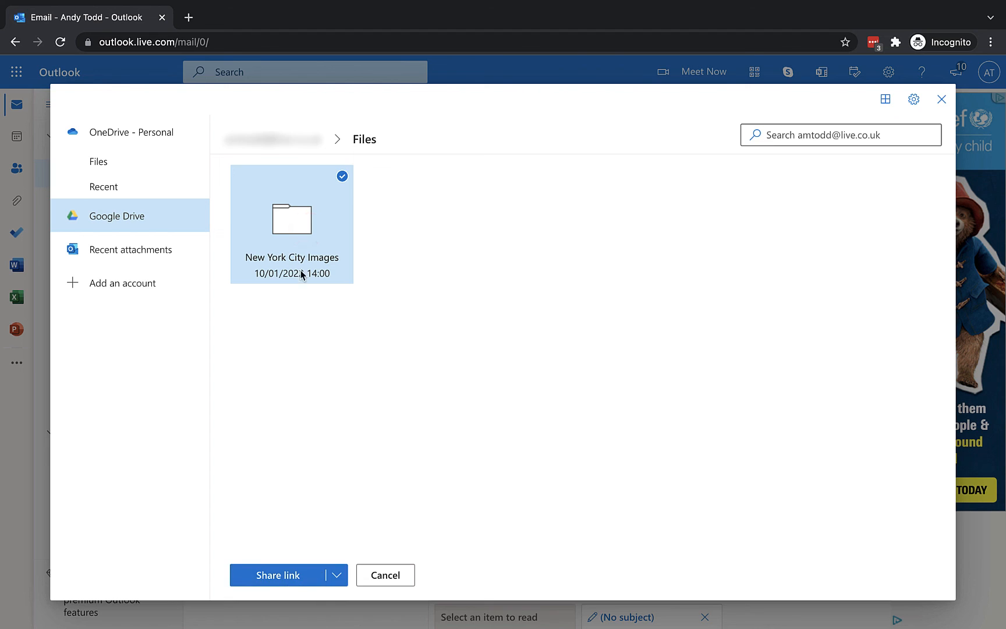
{"action": "double_click", "coordinate": [289, 239]}
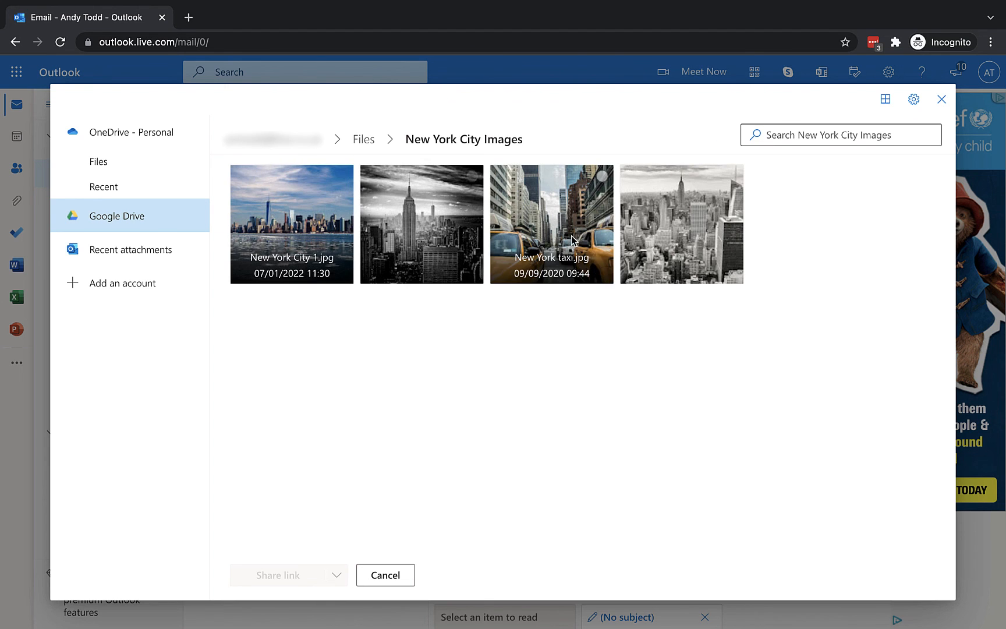
{"action": "left_click", "coordinate": [582, 236]}
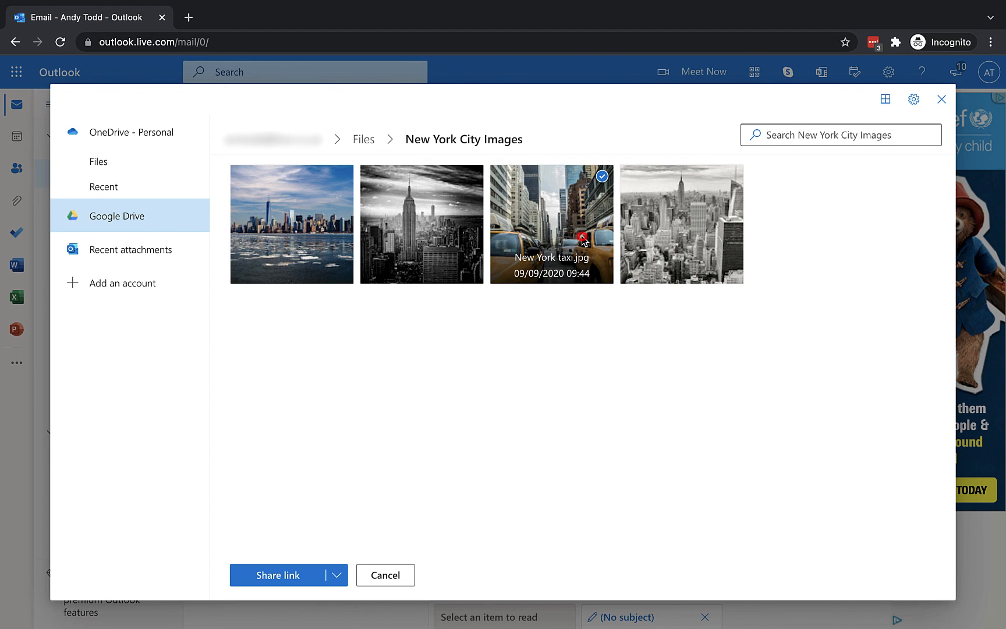
{"action": "left_click", "coordinate": [335, 575]}
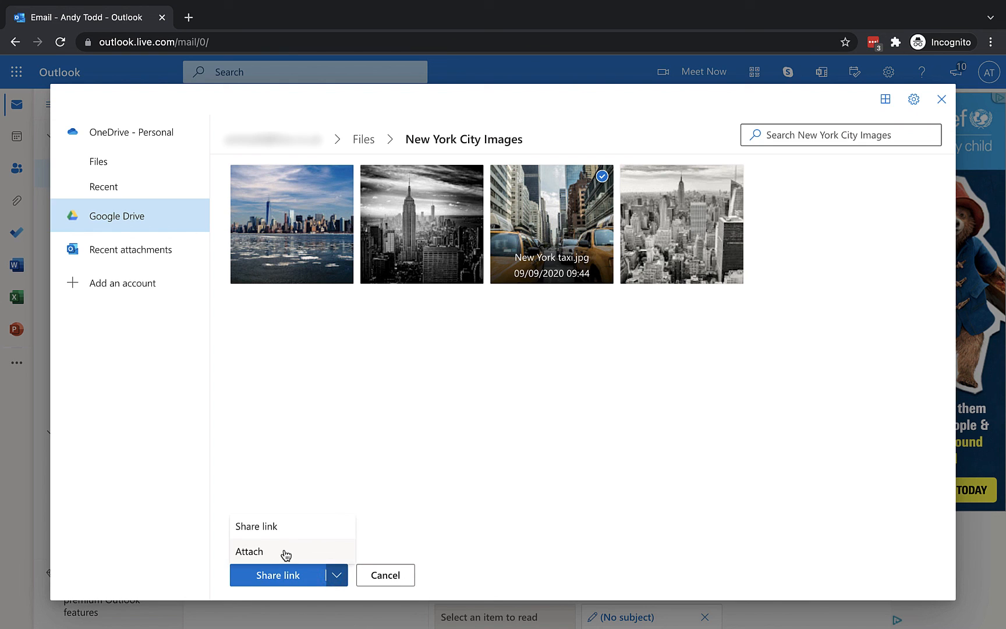
{"action": "left_click", "coordinate": [283, 551]}
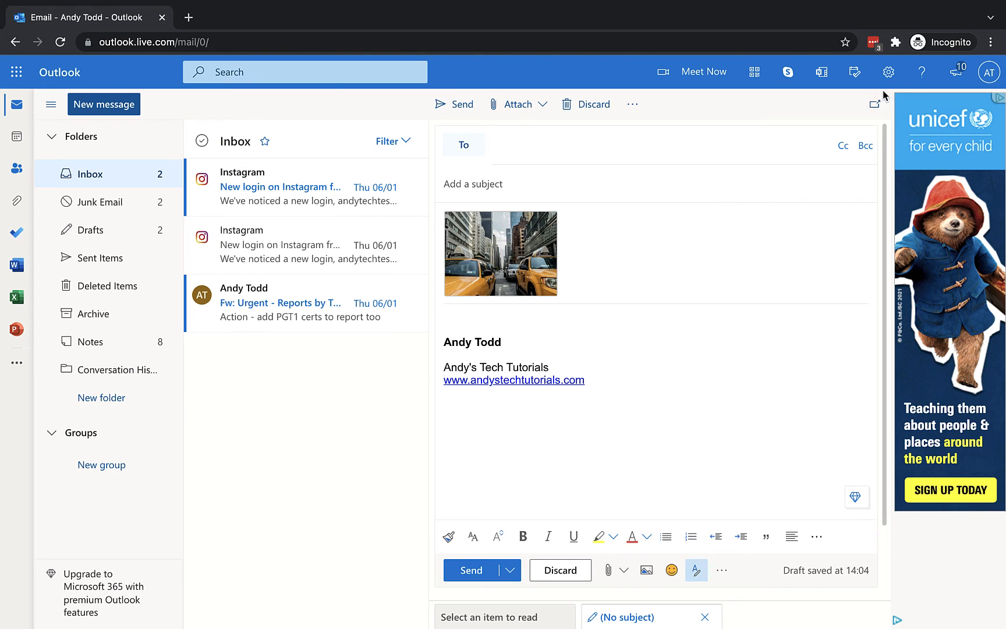
{"action": "left_click", "coordinate": [889, 72]}
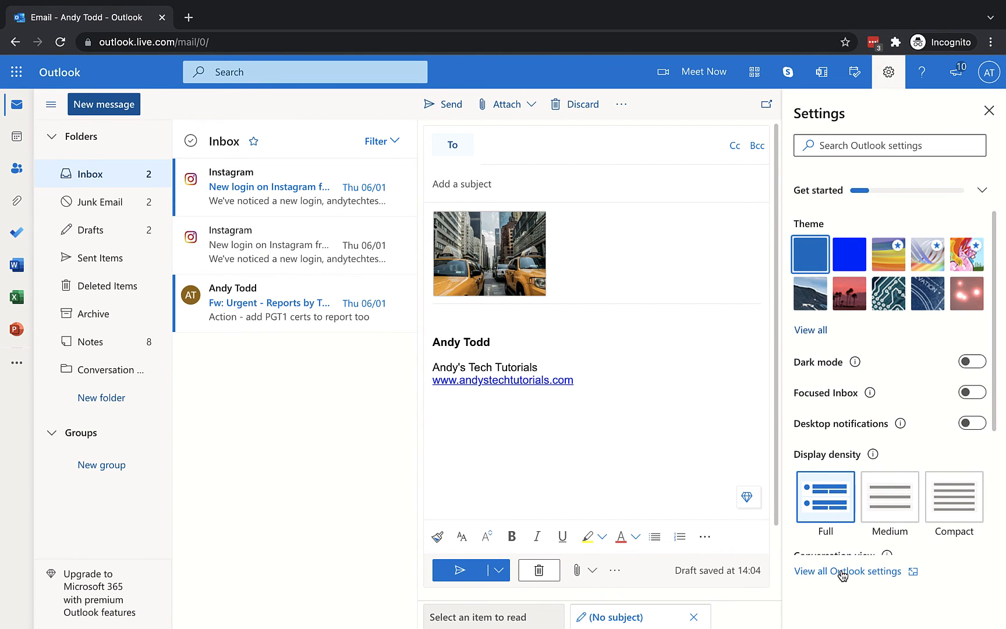
Step: Remove the Google Drive account in Attachments settings, then close Settings
{"action": "left_click", "coordinate": [846, 571]}
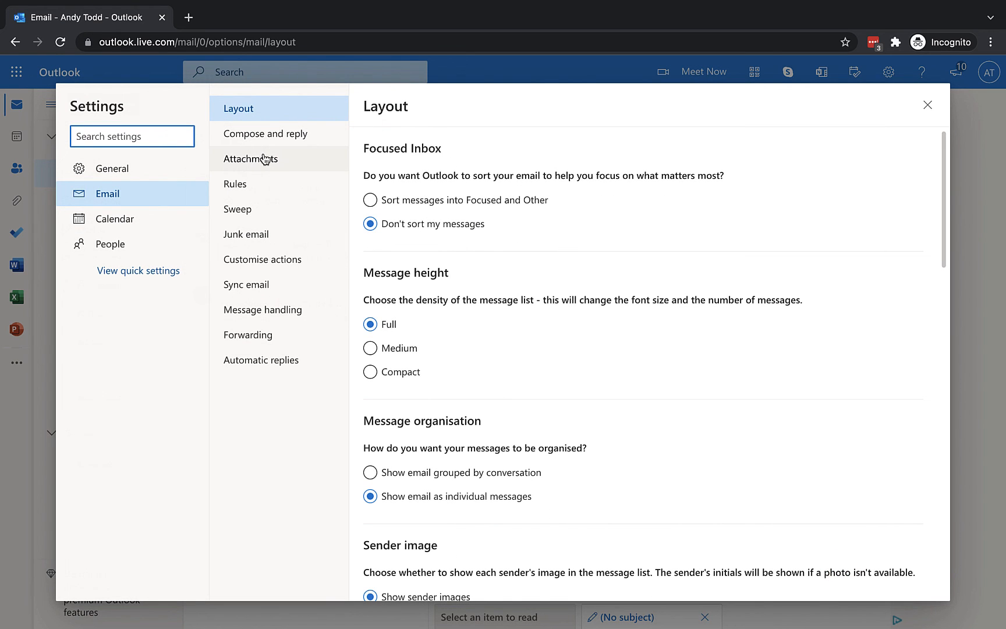
{"action": "left_click", "coordinate": [266, 159]}
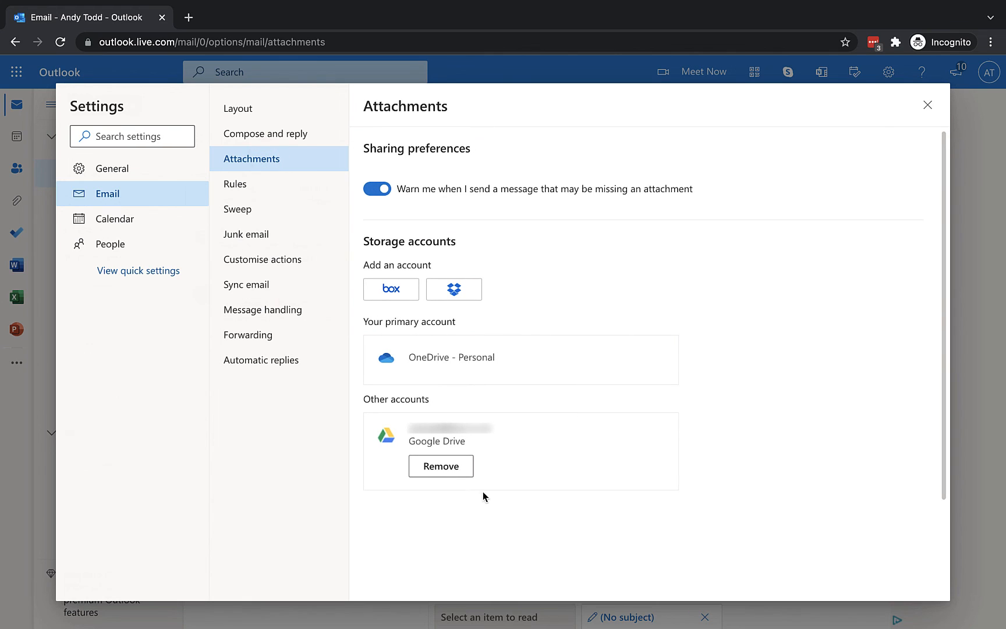
{"action": "left_click", "coordinate": [448, 468]}
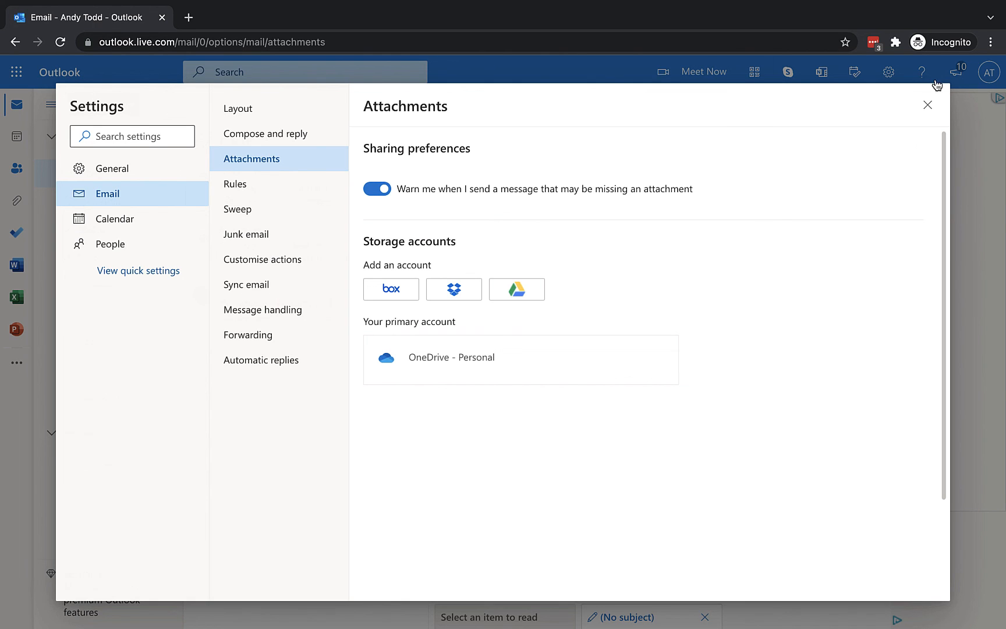
{"action": "left_click", "coordinate": [928, 106]}
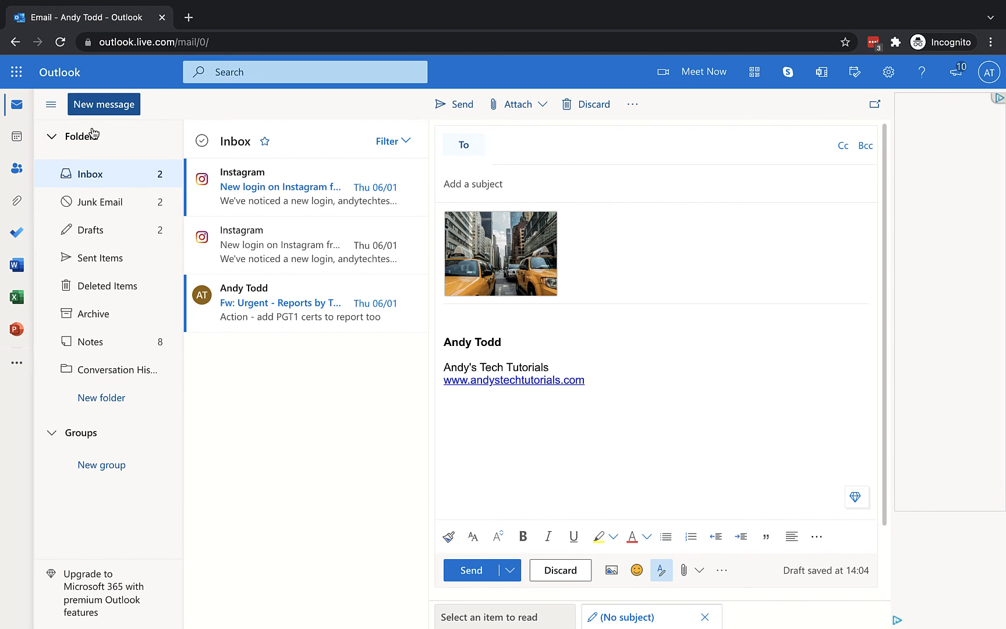
Step: In a second new message's cloud picker, confirm Google Drive is only offered under Add an account
{"action": "left_click", "coordinate": [88, 106]}
{"action": "left_click", "coordinate": [514, 106]}
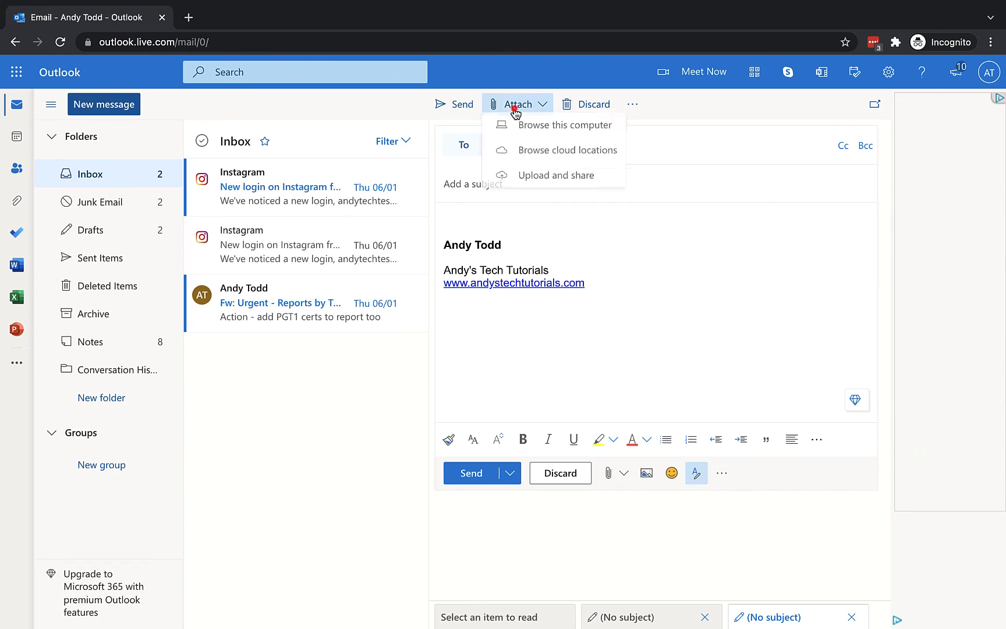
{"action": "left_click", "coordinate": [588, 152]}
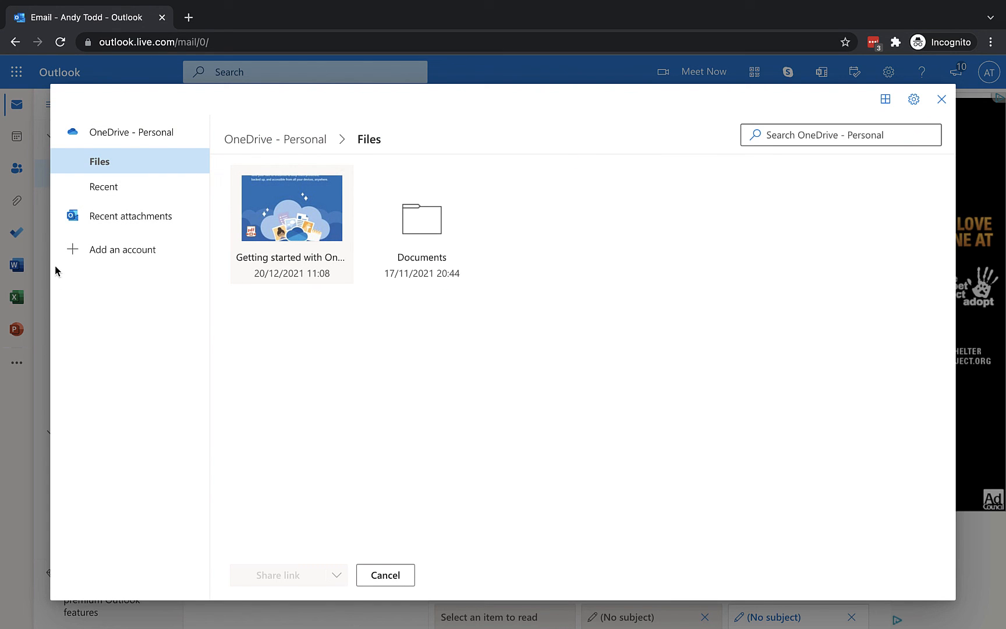
{"action": "left_click", "coordinate": [124, 259]}
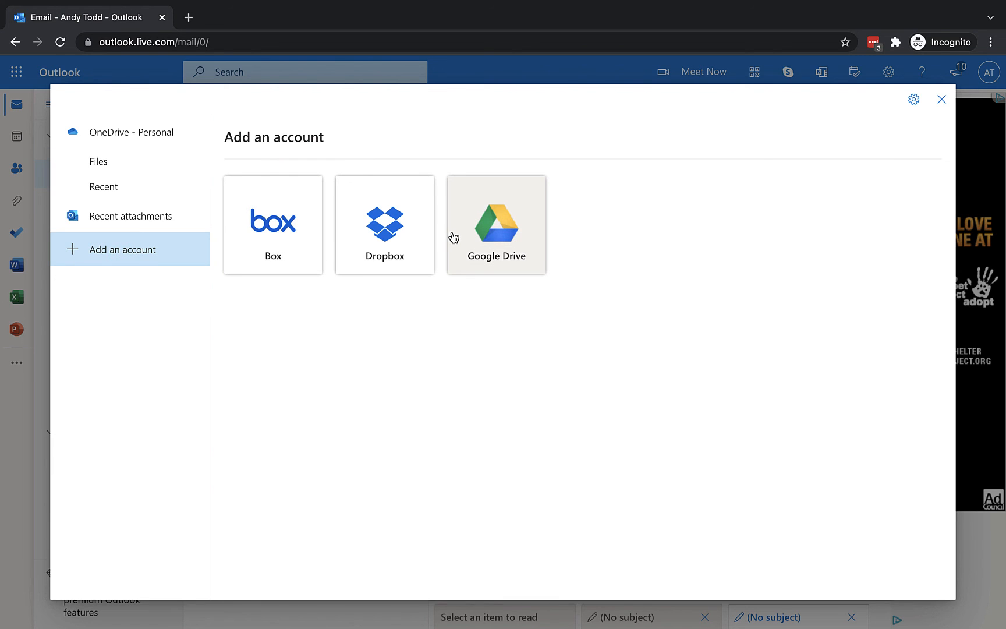
{"action": "left_click", "coordinate": [941, 99]}
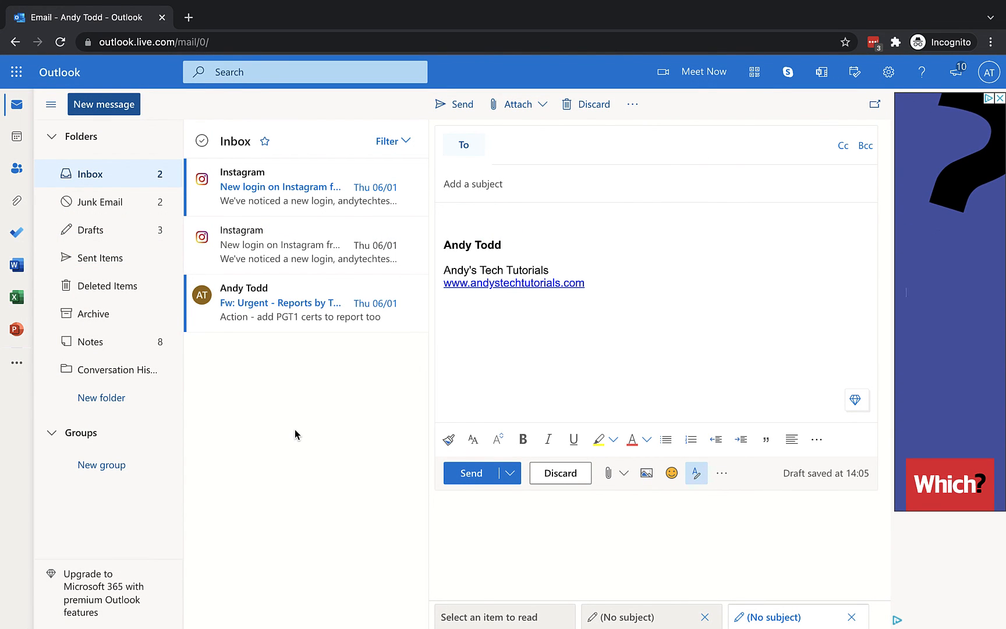